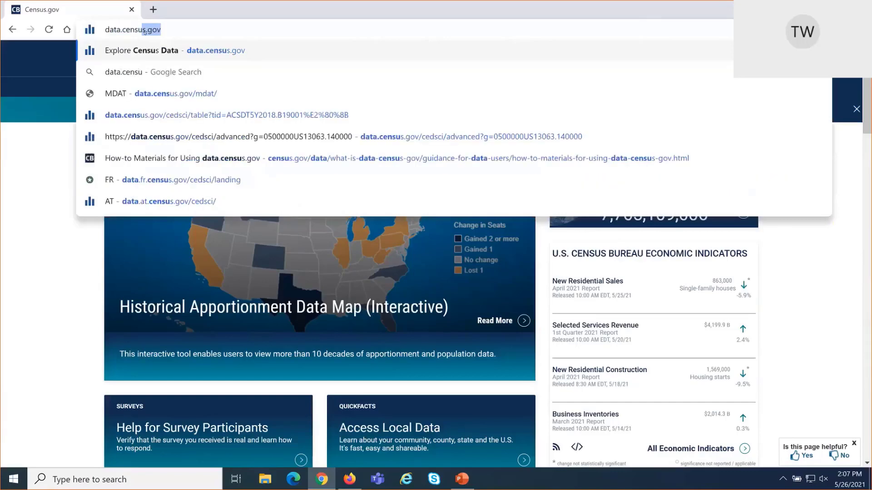
- Open data.census.gov and enter table ID B25010 in its Advanced Search
{"action": "key", "text": "Return"}
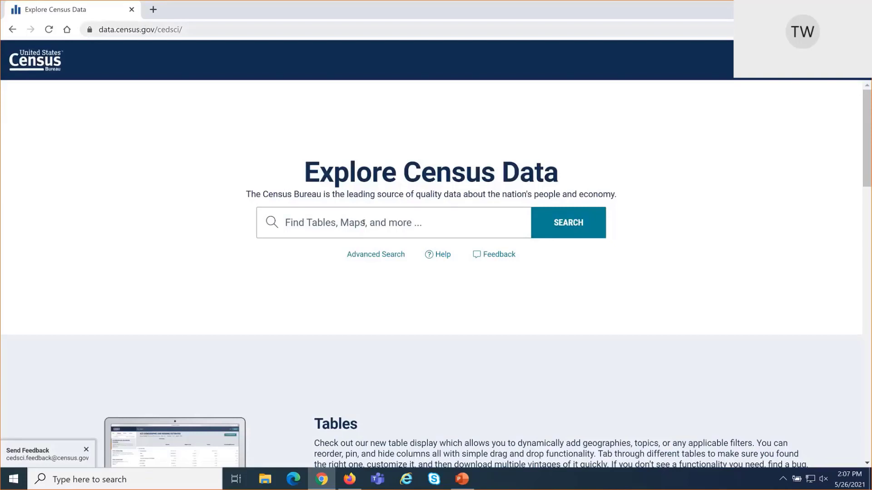
{"action": "left_click", "coordinate": [363, 223]}
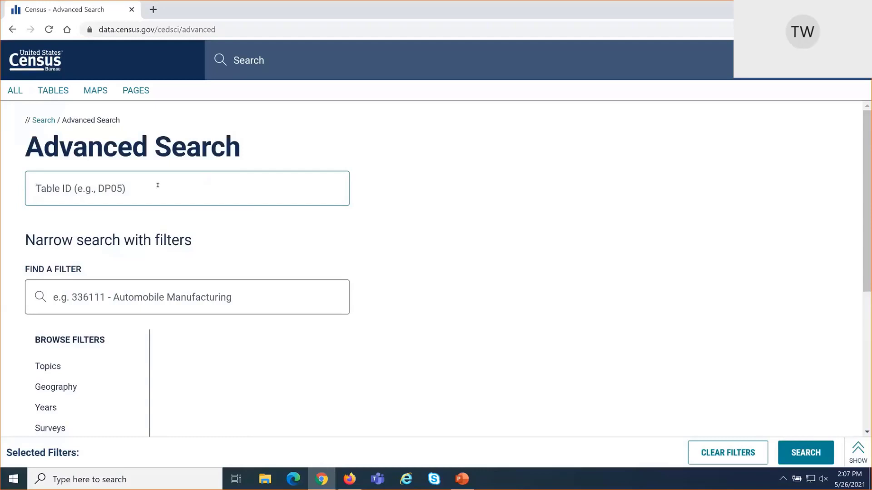
{"action": "type", "text": "B25010"}
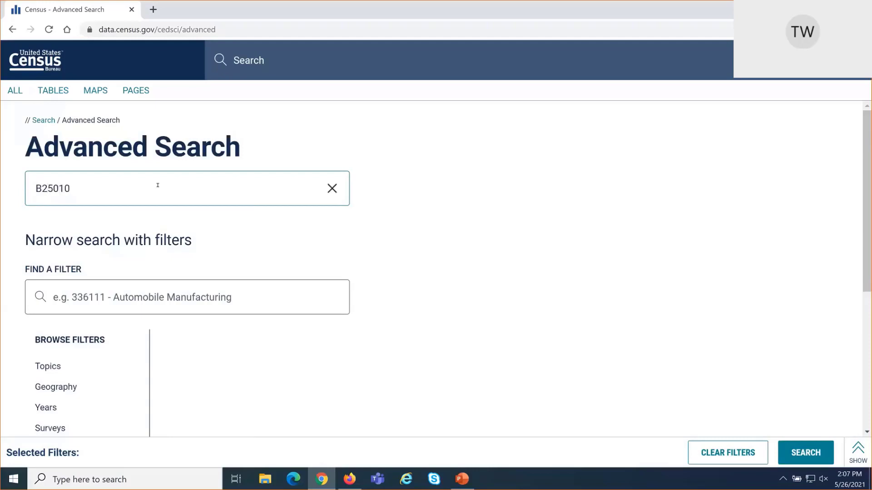
{"action": "key", "text": "Return"}
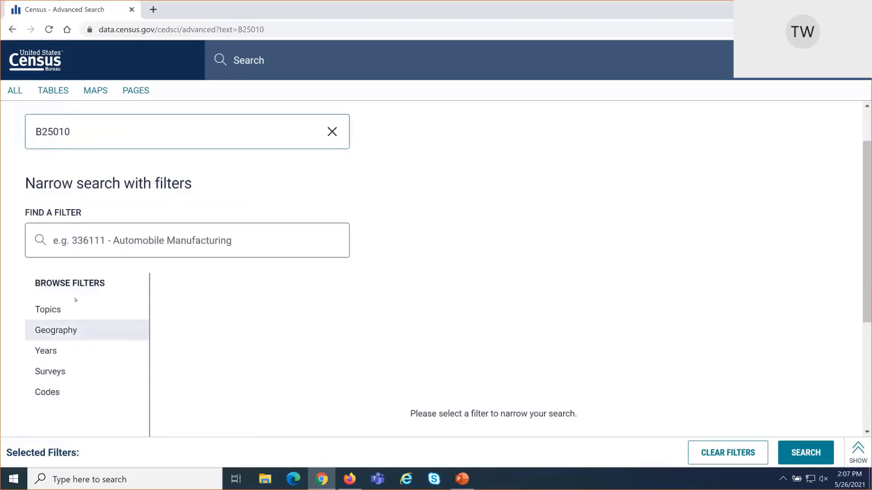
- Filter the geography to All States in United States and run the search for table B25010
{"action": "left_click", "coordinate": [66, 396]}
{"action": "left_click", "coordinate": [96, 337]}
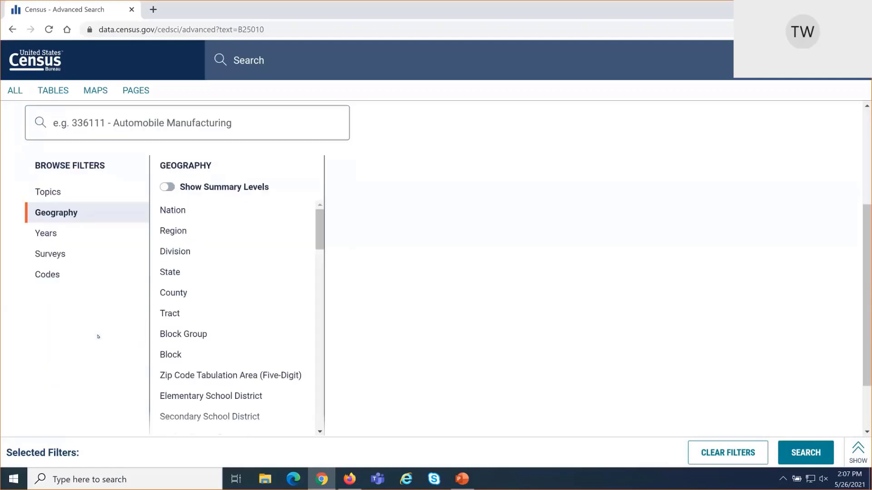
{"action": "left_click", "coordinate": [214, 273]}
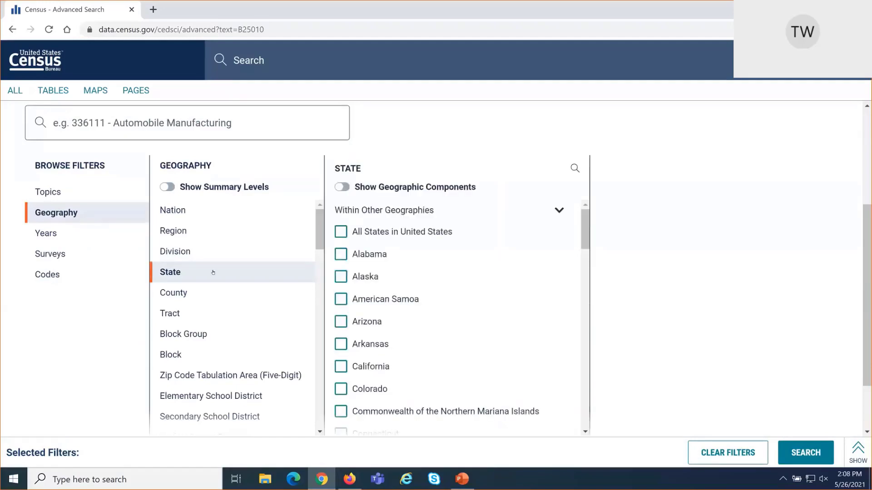
{"action": "left_click", "coordinate": [360, 236]}
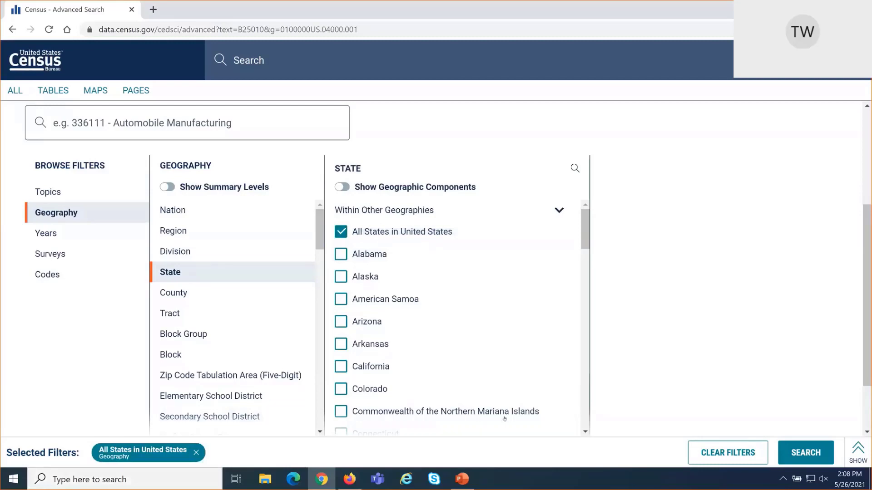
{"action": "scroll", "coordinate": [640, 328], "scroll_direction": "up", "scroll_amount": 4}
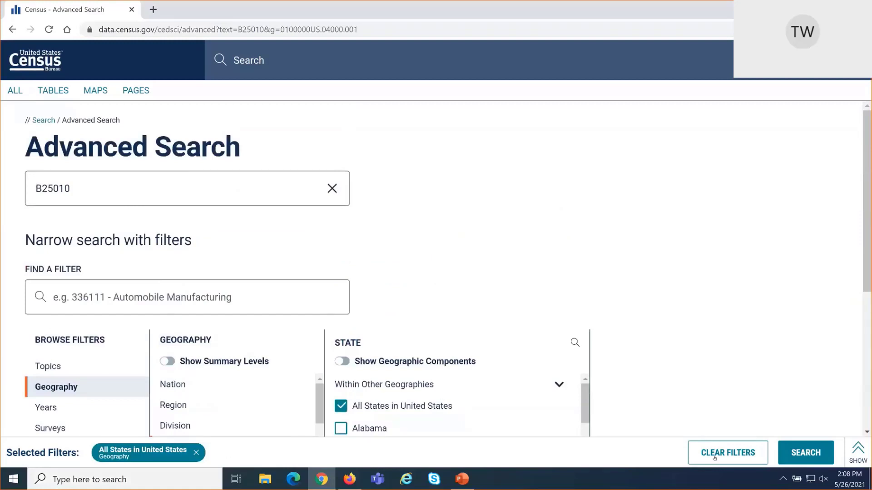
{"action": "left_click", "coordinate": [784, 449]}
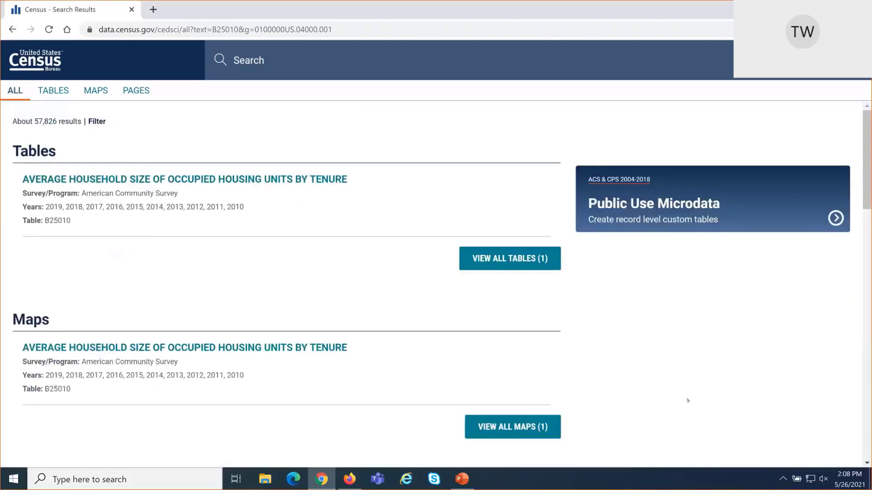
- Show the table results and examine Alabama's total, owner-occupied and renter-occupied household size estimates
{"action": "left_click", "coordinate": [44, 98]}
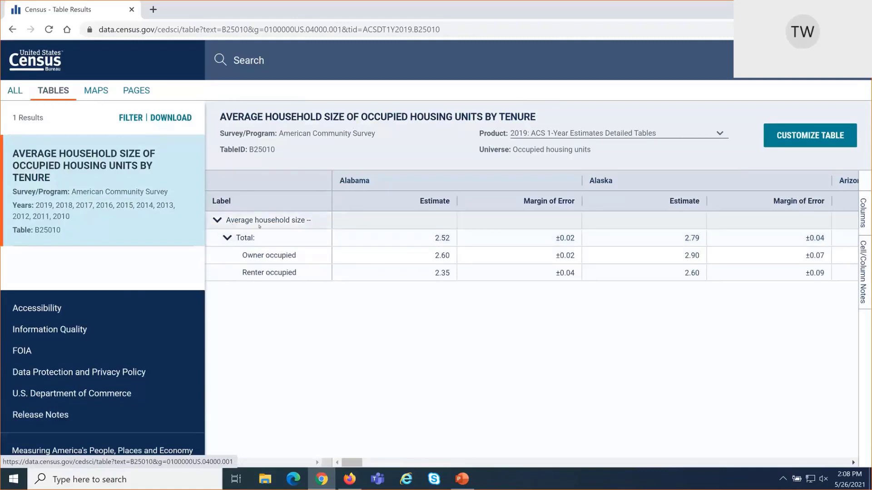
{"action": "left_click", "coordinate": [404, 240]}
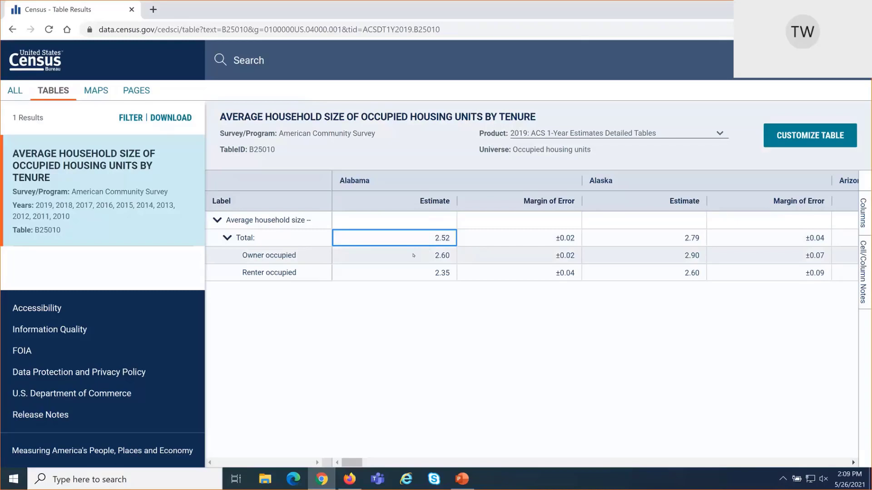
{"action": "left_click", "coordinate": [413, 256]}
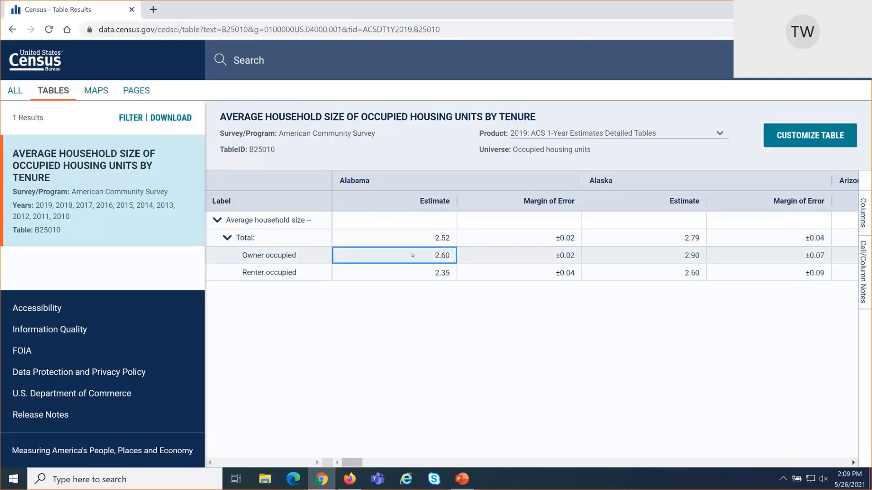
{"action": "left_click", "coordinate": [408, 275]}
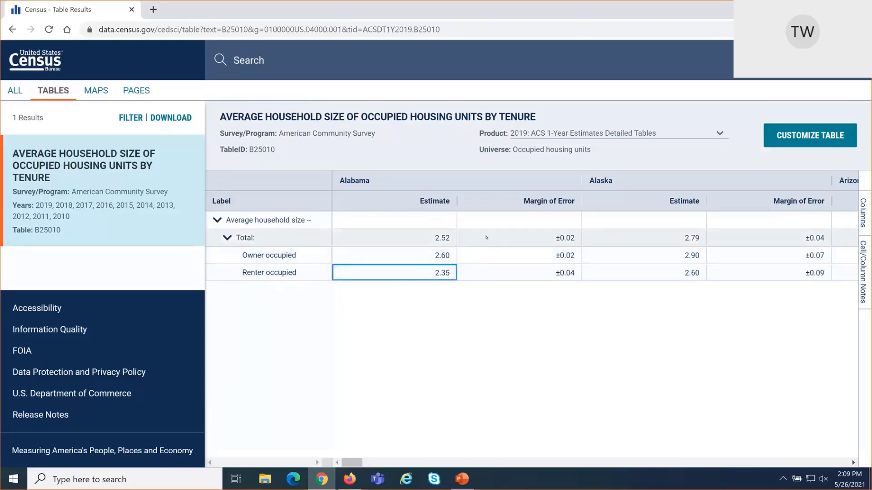
- Compare the Total row's estimates and margins of error across Alabama, Alaska and Arizona, ending back at Alabama's estimate
{"action": "left_click", "coordinate": [414, 237]}
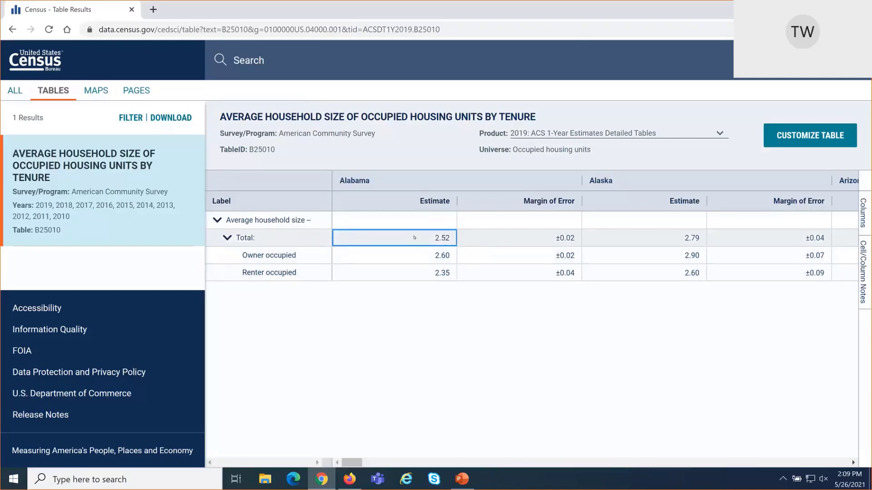
{"action": "key", "text": "Right"}
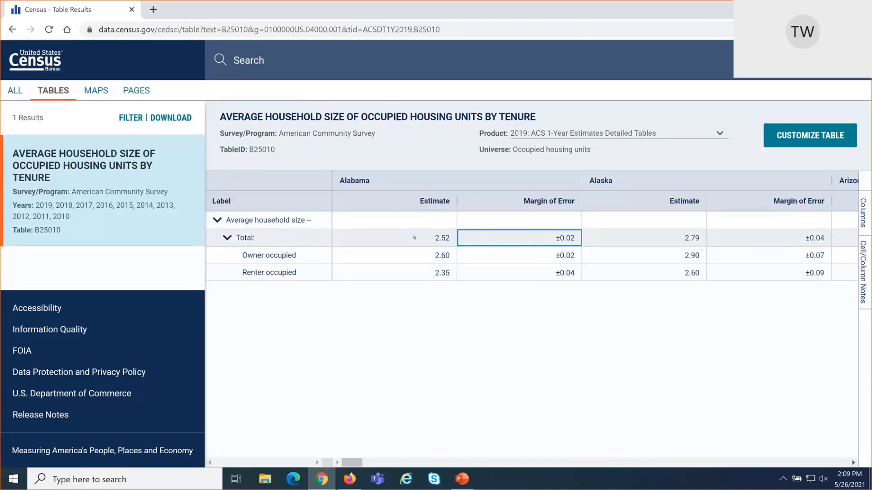
{"action": "key", "text": "Right"}
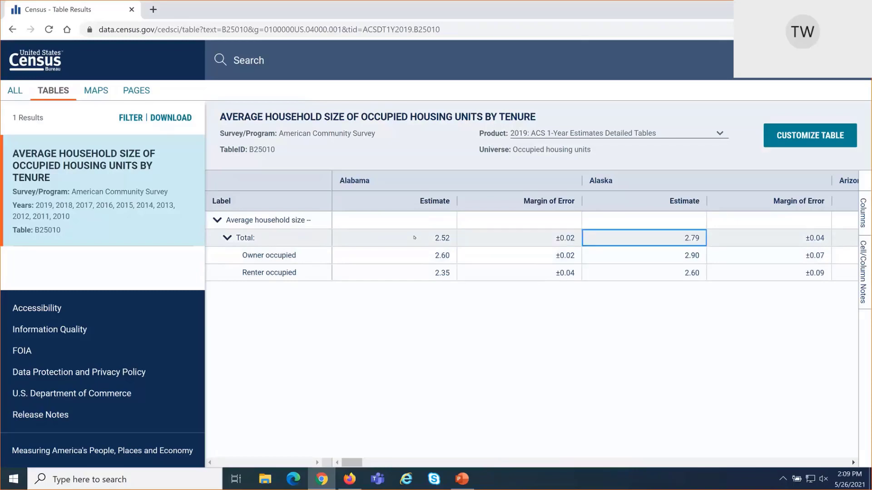
{"action": "key", "text": "Right"}
{"action": "key", "text": "Right"}
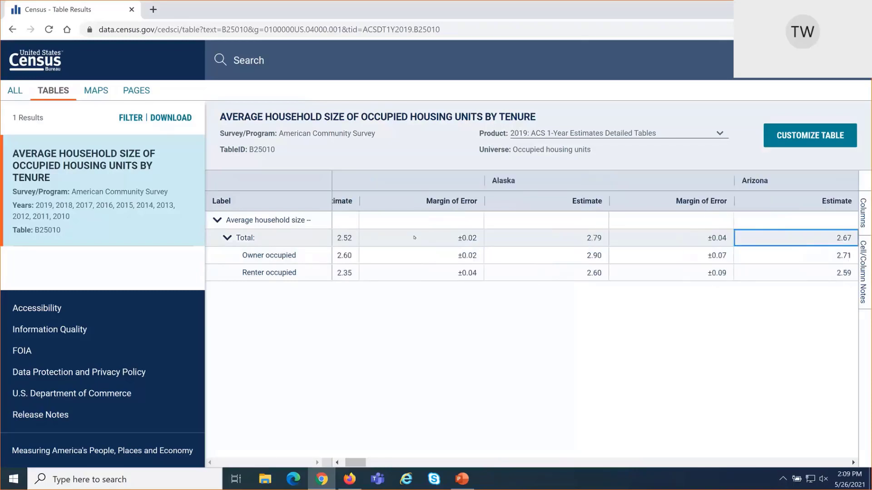
{"action": "key", "text": "Right"}
{"action": "key", "text": "Left"}
{"action": "key", "text": "Left"}
{"action": "key", "text": "Left"}
{"action": "key", "text": "Left"}
{"action": "key", "text": "Left"}
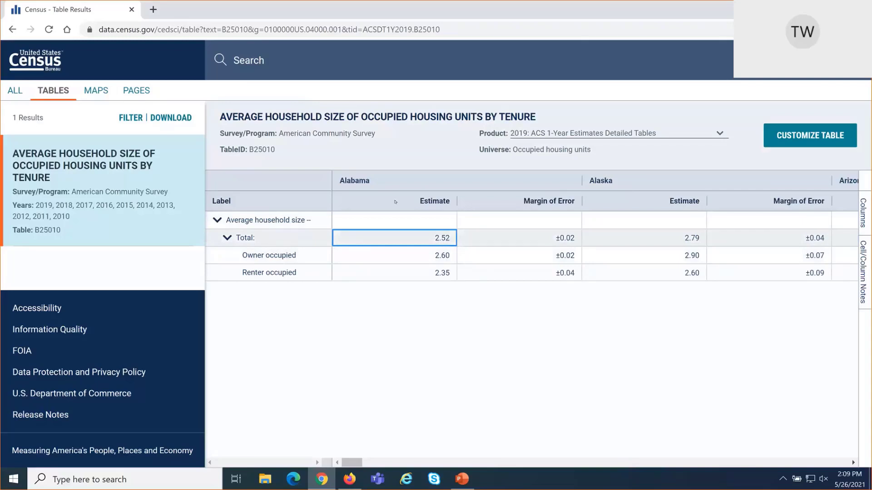
- Display the table as a map and review its available geography levels and household size variables, keeping State and Total Estimate
{"action": "left_click", "coordinate": [90, 97]}
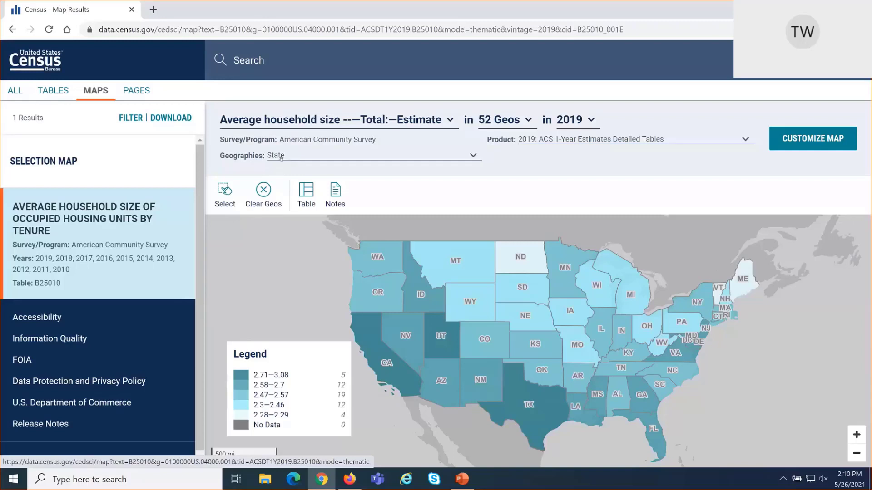
{"action": "left_click", "coordinate": [288, 158]}
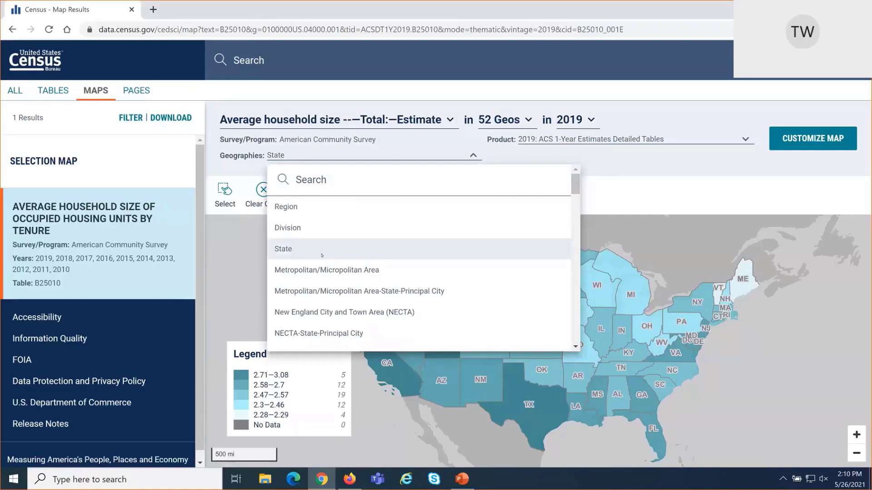
{"action": "left_click", "coordinate": [642, 198]}
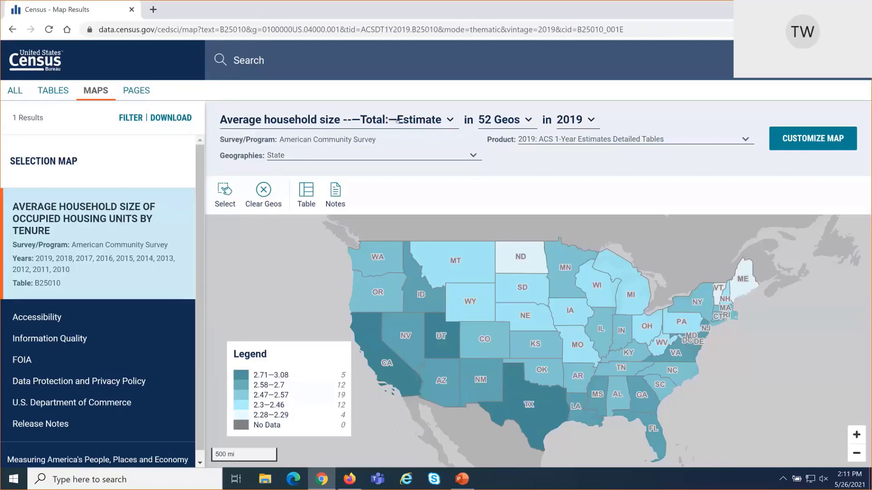
{"action": "left_click", "coordinate": [399, 120]}
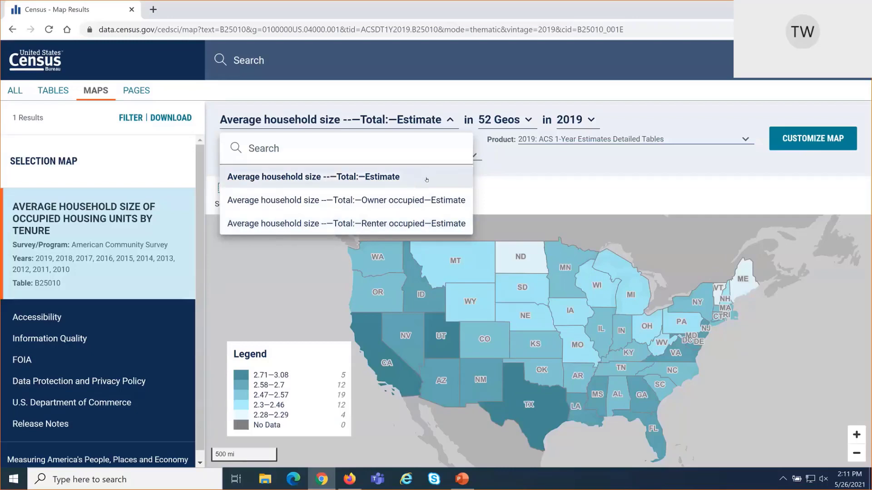
{"action": "left_click", "coordinate": [536, 194]}
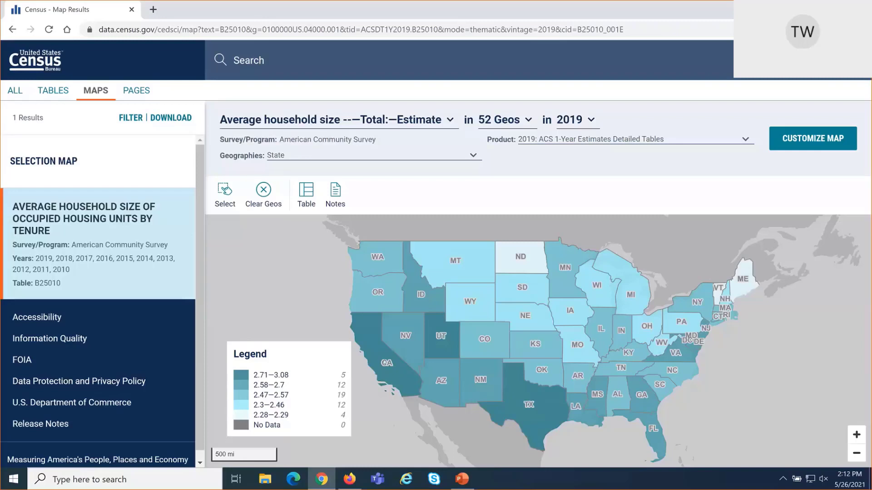
- Examine the shading of all states including Alaska and Hawaii, and show Utah's average household size on the map
{"action": "scroll", "coordinate": [654, 365], "scroll_direction": "down", "scroll_amount": 1}
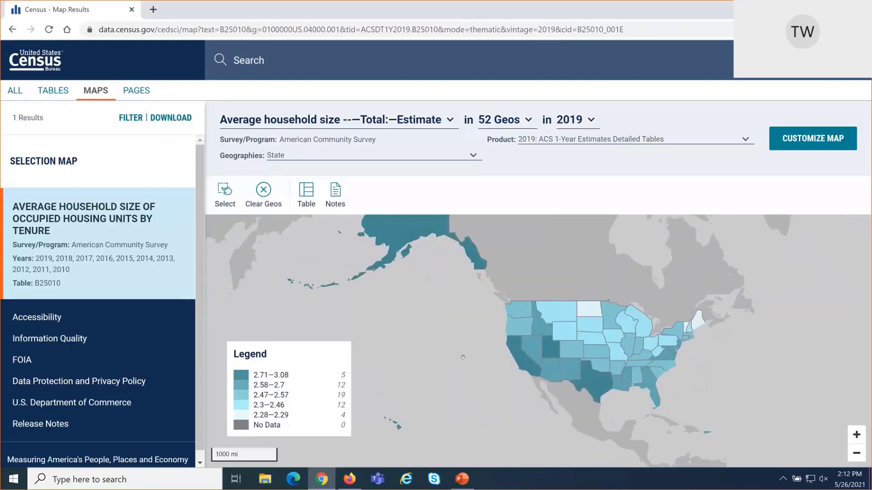
{"action": "left_click_drag", "start_coordinate": [463, 357], "coordinate": [366, 365]}
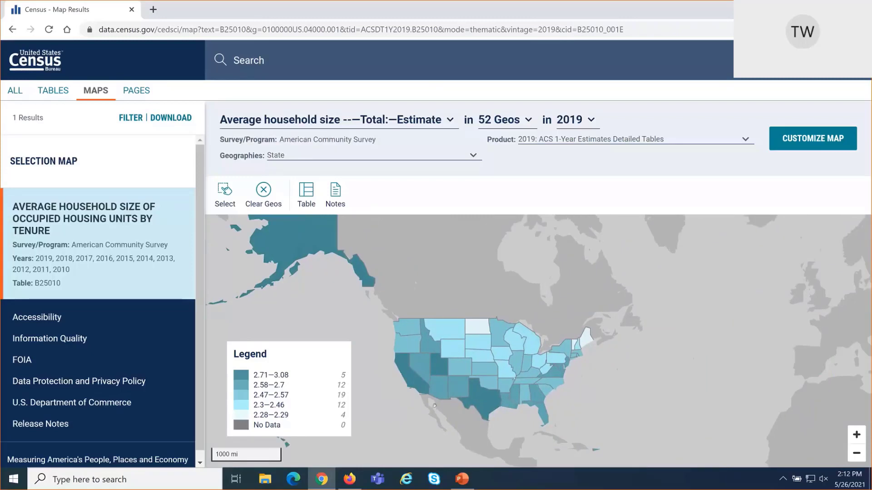
{"action": "scroll", "coordinate": [434, 405], "scroll_direction": "up", "scroll_amount": 2}
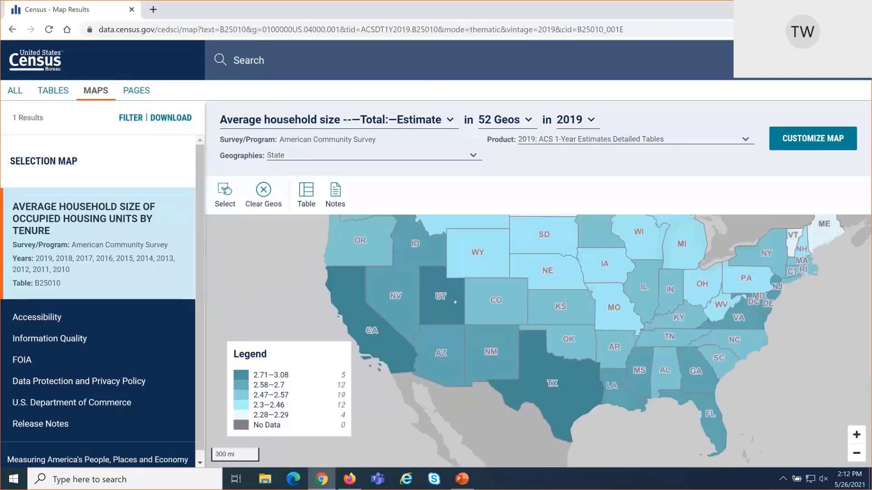
{"action": "left_click_drag", "start_coordinate": [465, 283], "coordinate": [458, 314]}
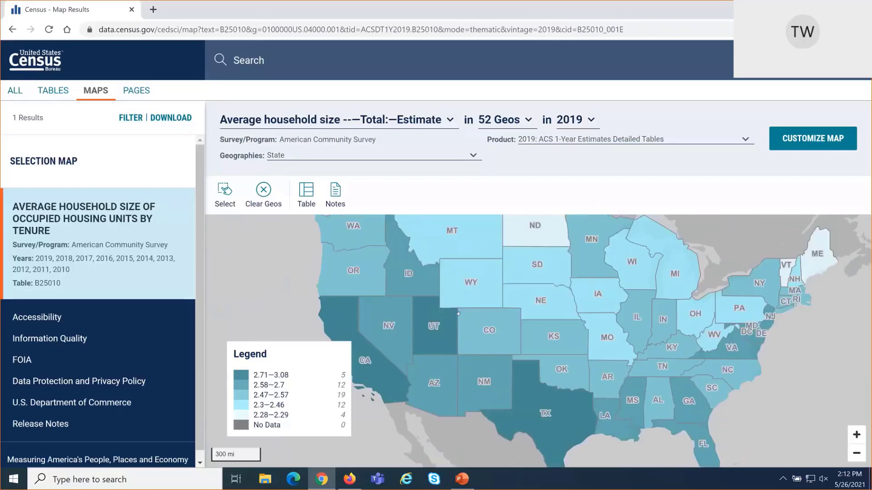
{"action": "left_click", "coordinate": [428, 305]}
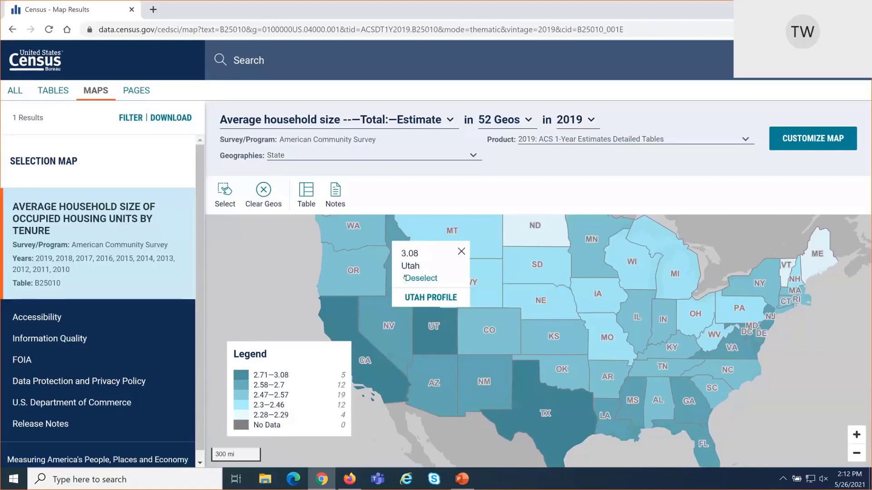
{"action": "key", "text": "alt+Tab"}
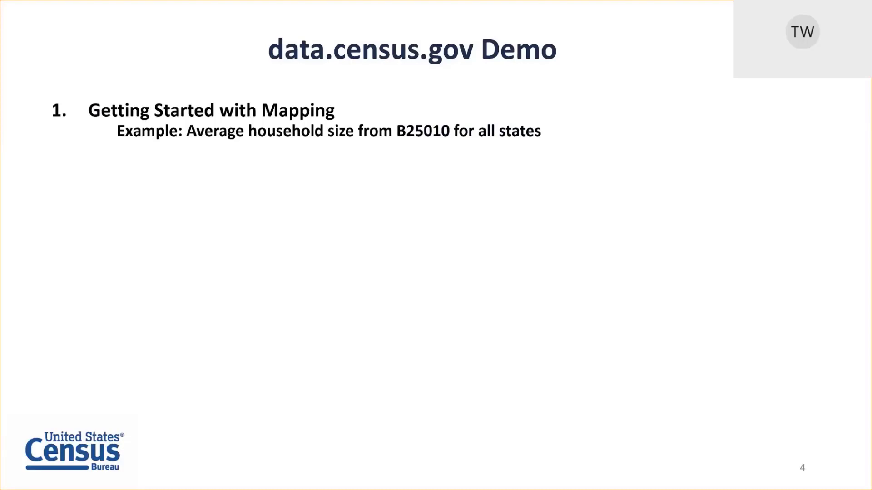
{"action": "key", "text": "Right"}
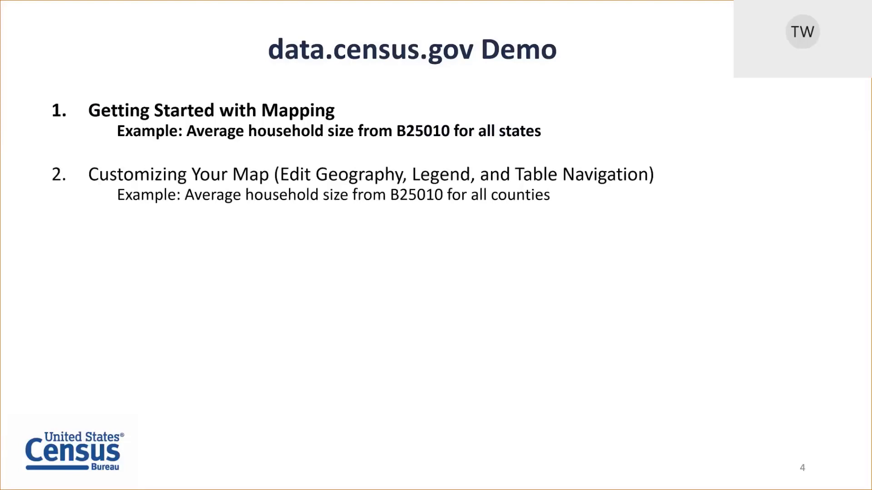
{"action": "key", "text": "Right"}
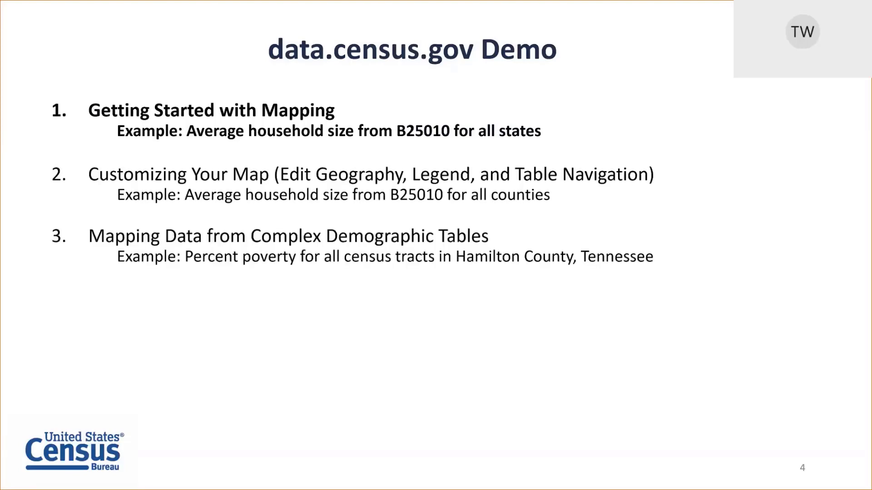
{"action": "key", "text": "Right"}
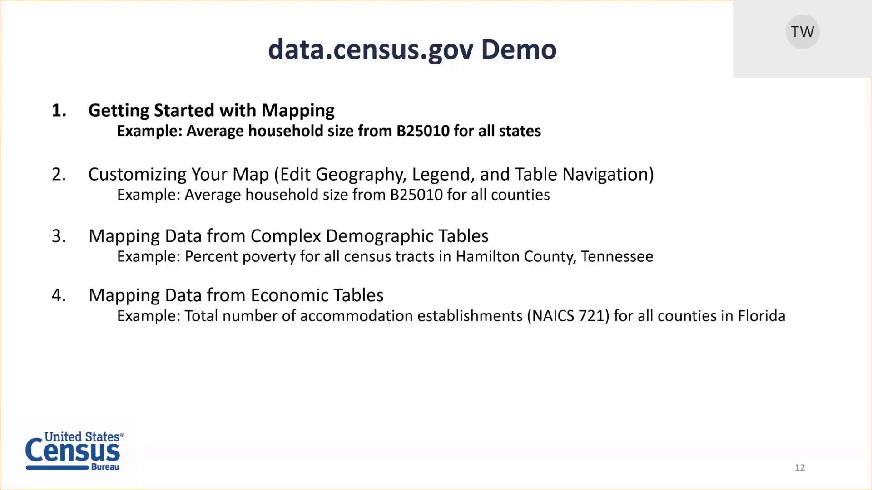
{"action": "key", "text": "Right"}
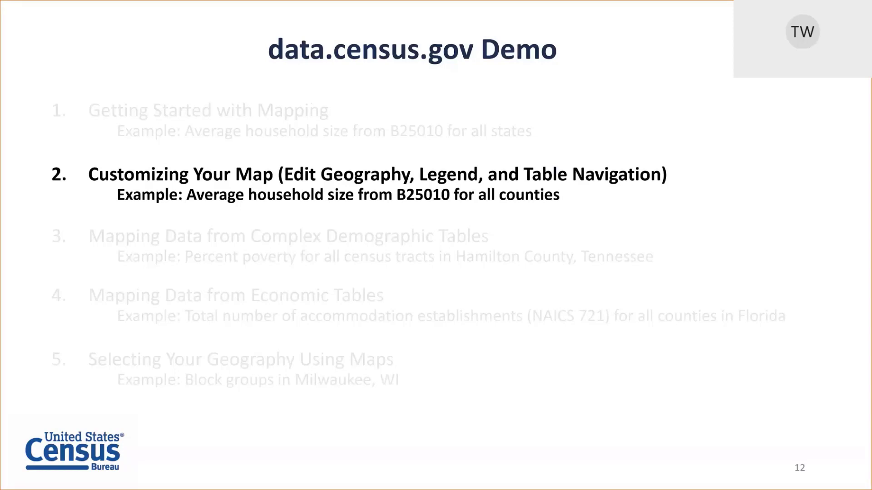
- Return to the browser map and clear all selected geographies from it
{"action": "key", "text": "alt+Tab"}
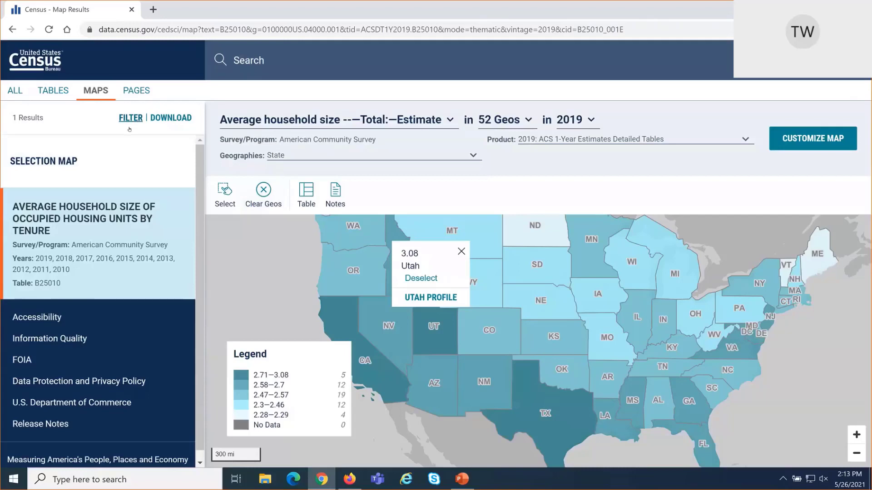
{"action": "left_click", "coordinate": [263, 211]}
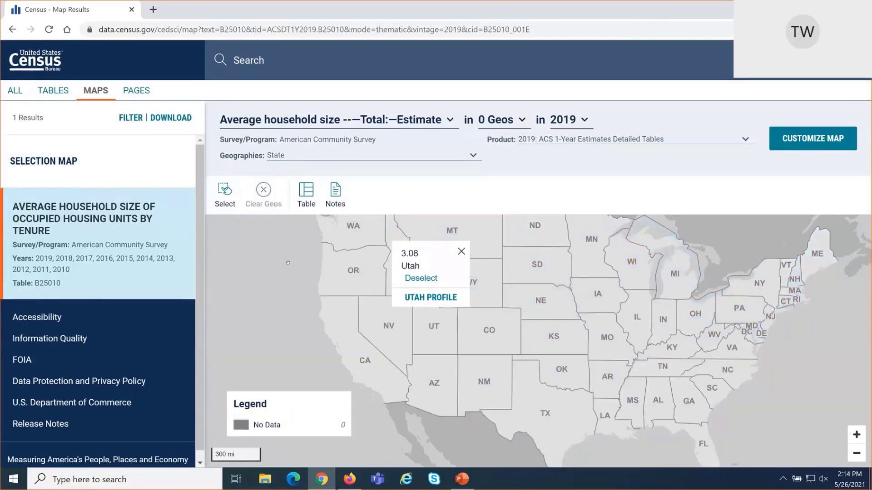
- Filter the map's geography to all counties in the United States and switch its product to 2019: ACS 5-Year Estimates Detailed Tables
{"action": "scroll", "coordinate": [301, 280], "scroll_direction": "down", "scroll_amount": 1}
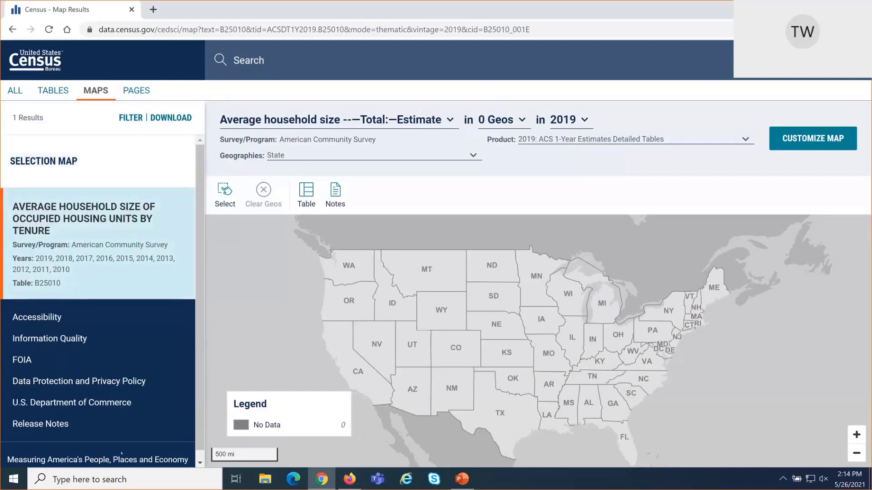
{"action": "left_click", "coordinate": [130, 118]}
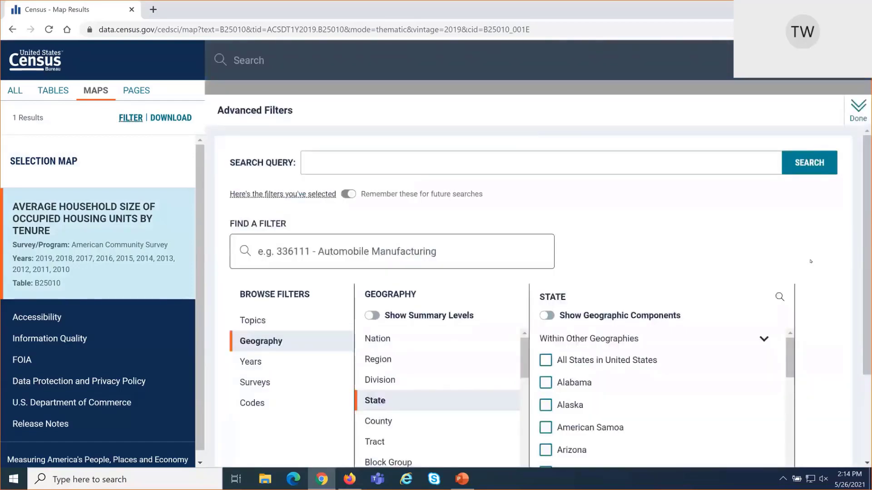
{"action": "scroll", "coordinate": [662, 136], "scroll_direction": "down", "scroll_amount": 2}
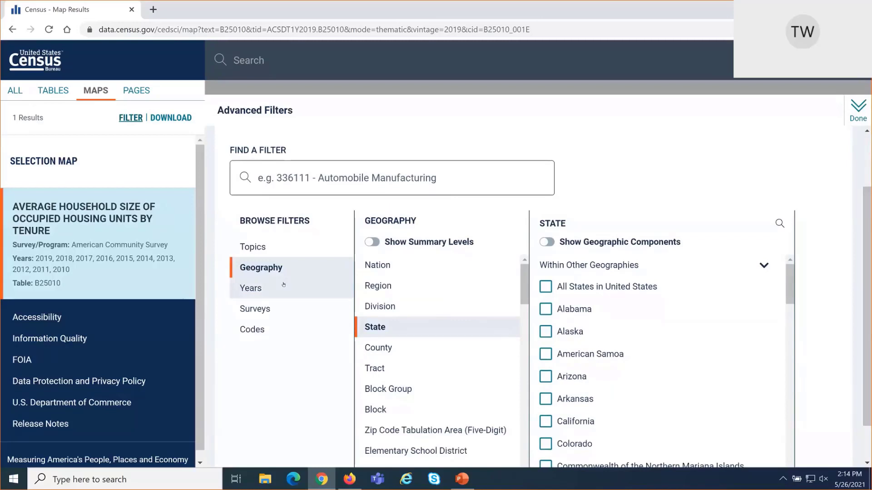
{"action": "left_click", "coordinate": [407, 349]}
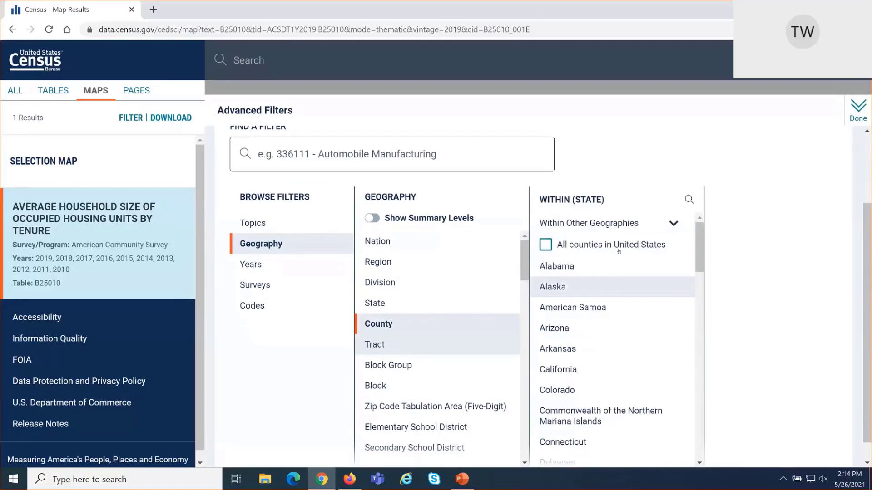
{"action": "left_click", "coordinate": [585, 248]}
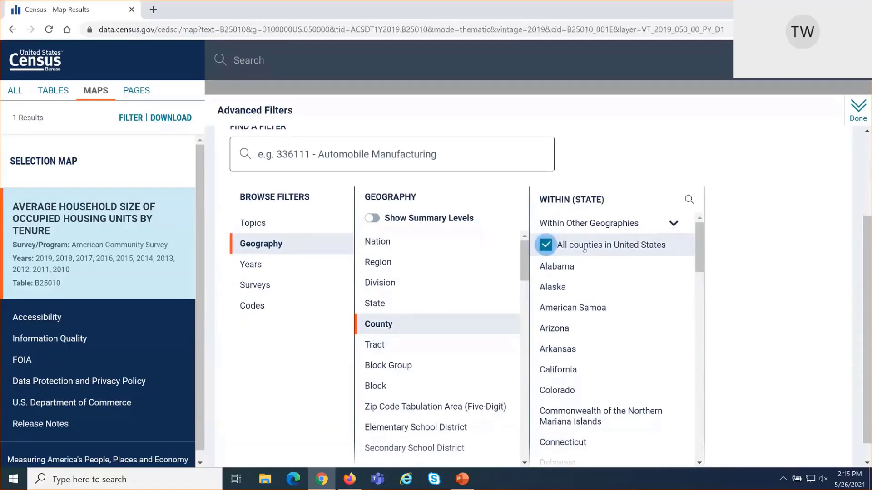
{"action": "scroll", "coordinate": [592, 250], "scroll_direction": "up", "scroll_amount": 3}
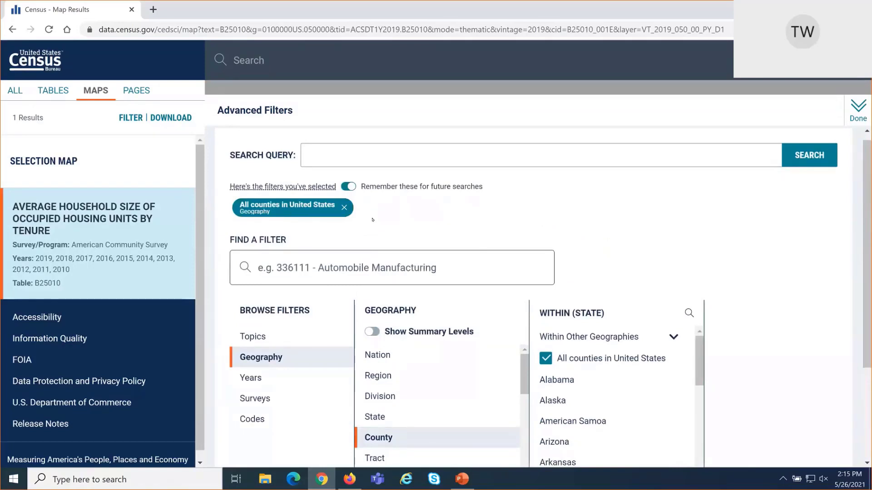
{"action": "left_click", "coordinate": [863, 120]}
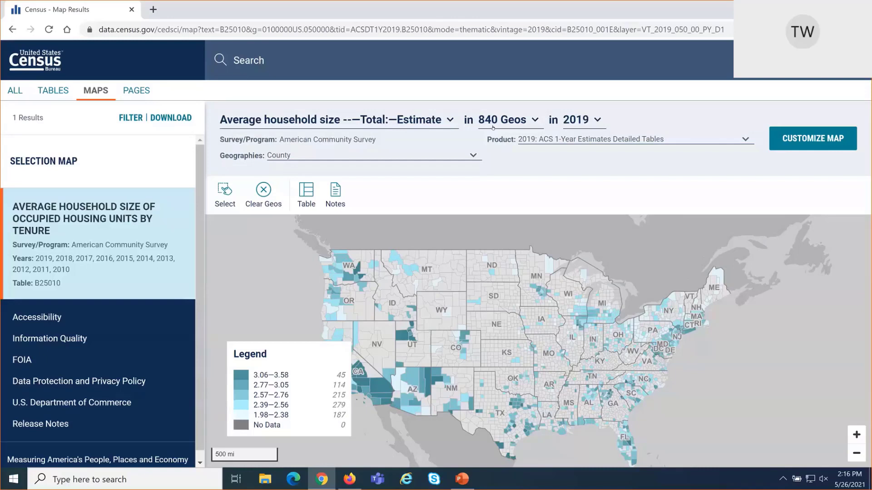
{"action": "left_click", "coordinate": [664, 143]}
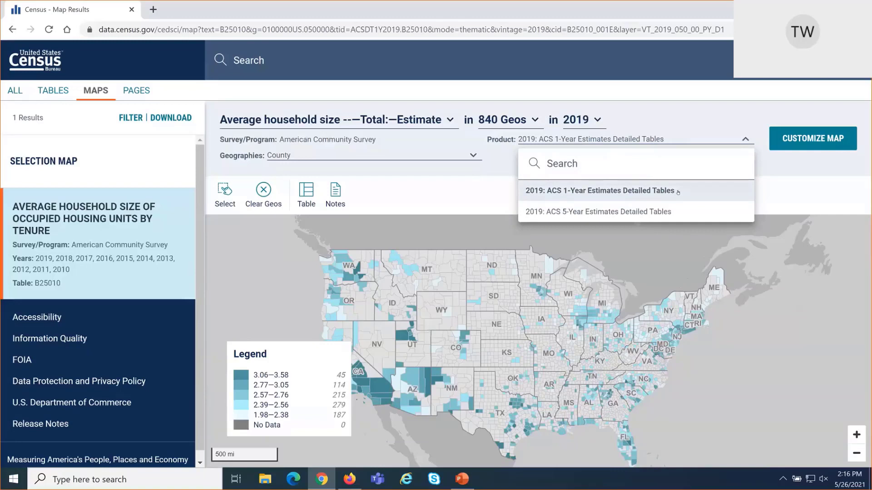
{"action": "left_click", "coordinate": [684, 213]}
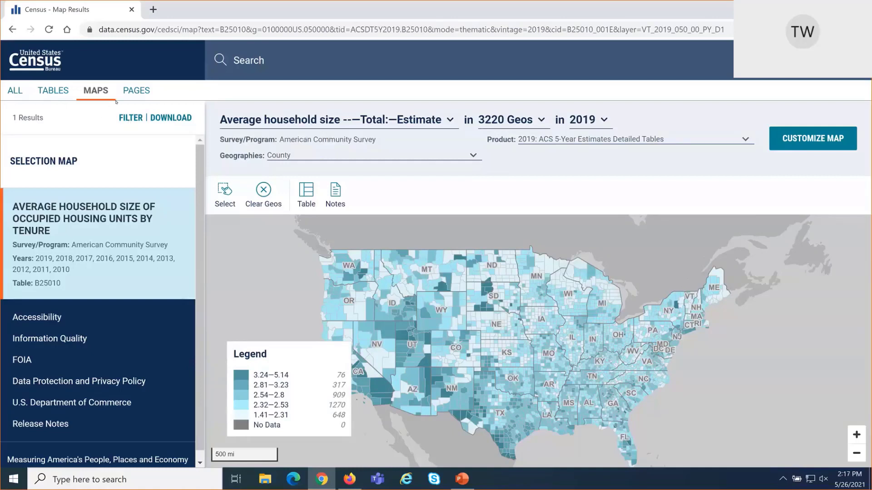
- Customize the map with the light-to-dark orange color palette and 3 data classes
{"action": "left_click", "coordinate": [783, 149]}
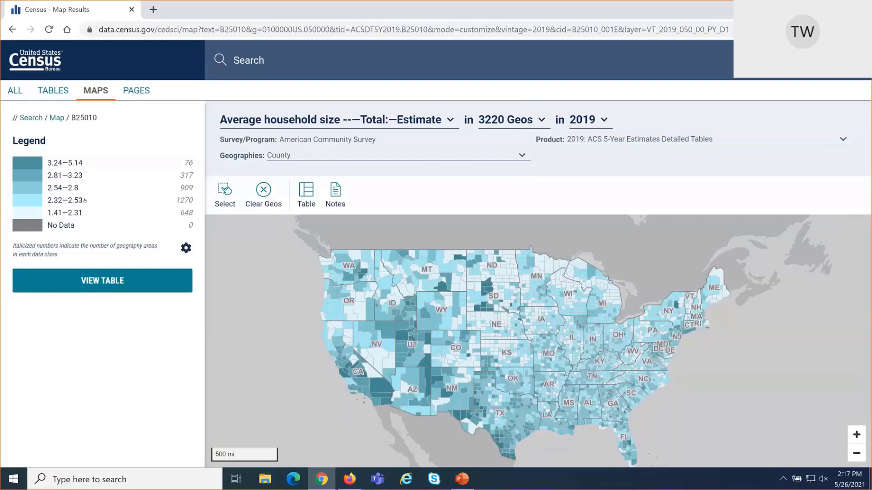
{"action": "left_click", "coordinate": [185, 250]}
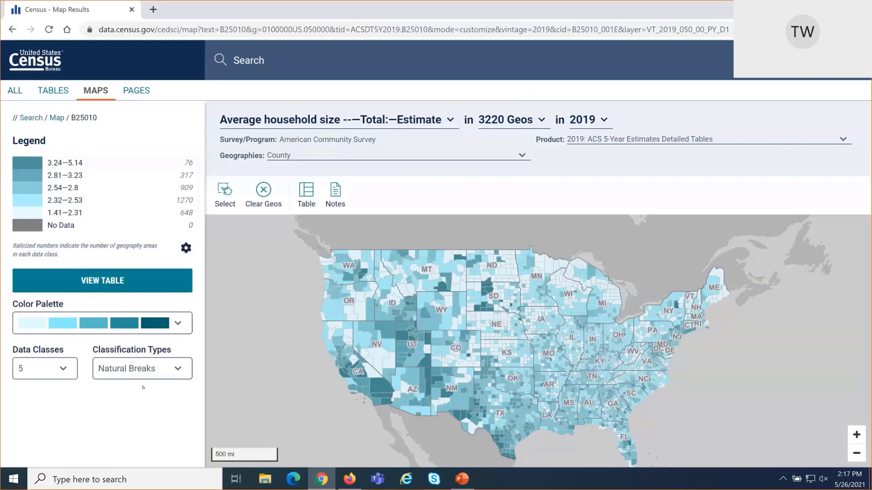
{"action": "left_click", "coordinate": [175, 332]}
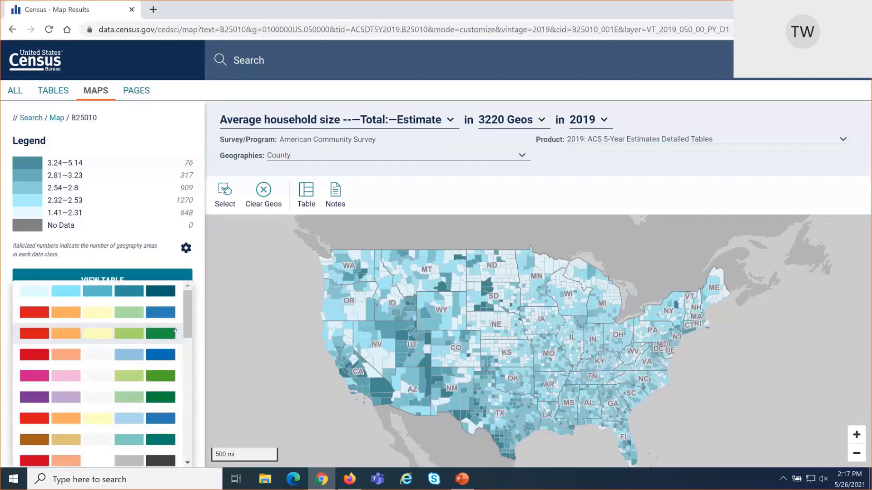
{"action": "scroll", "coordinate": [179, 327], "scroll_direction": "down", "scroll_amount": 5}
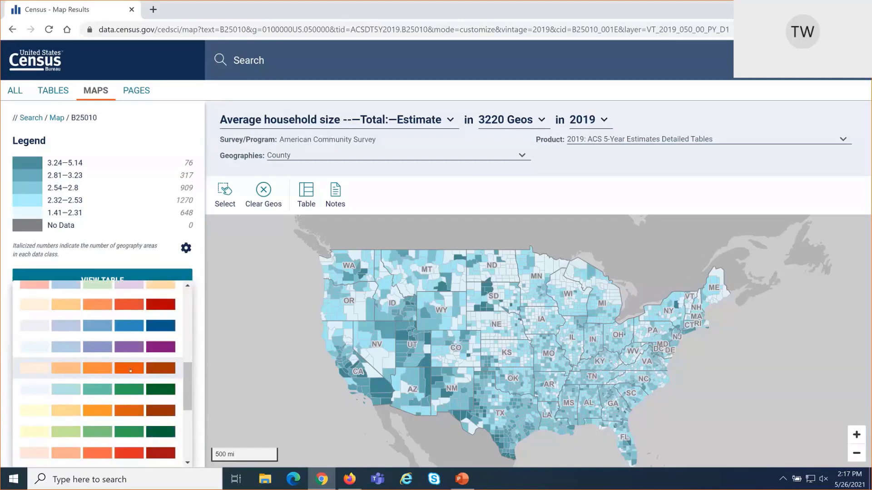
{"action": "left_click", "coordinate": [130, 371]}
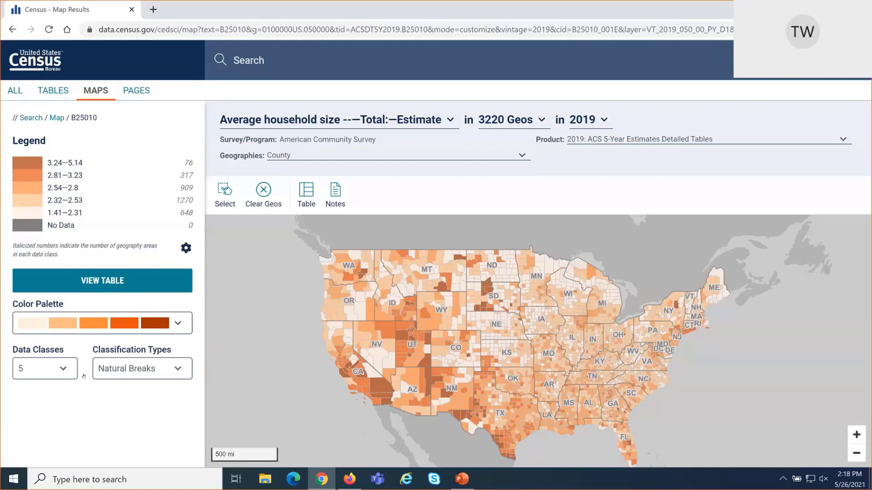
{"action": "left_click", "coordinate": [62, 377]}
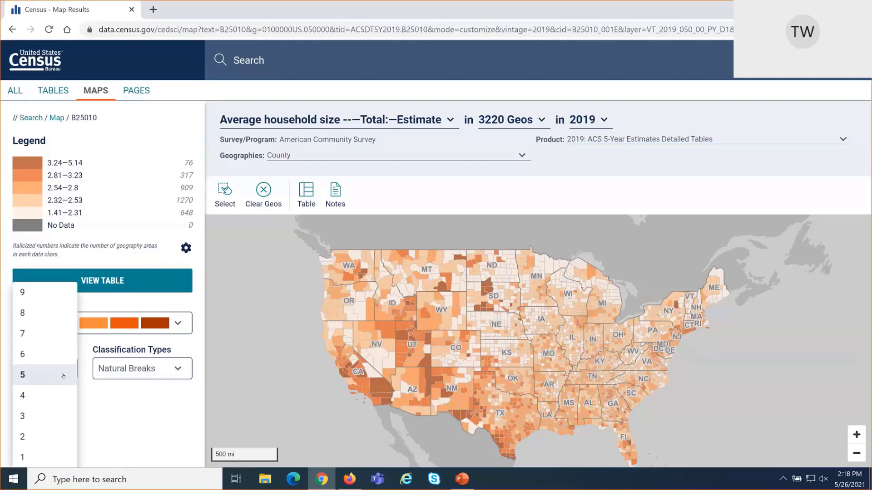
{"action": "left_click", "coordinate": [56, 421]}
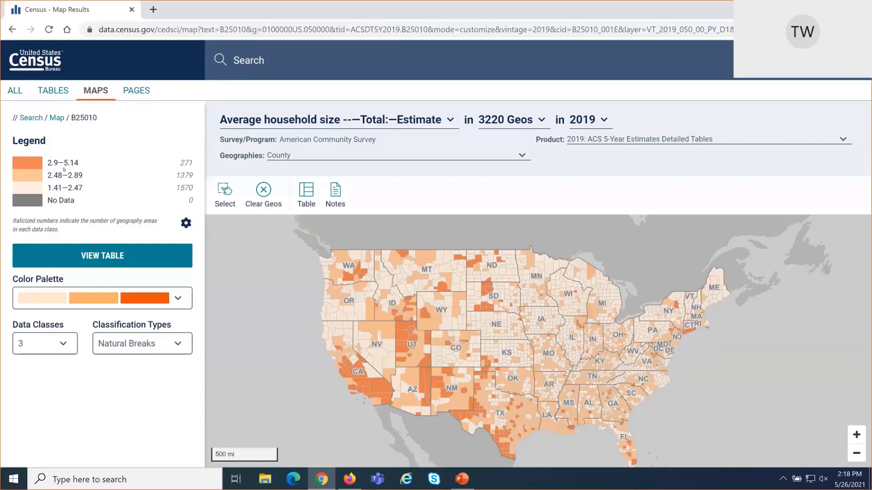
- Examine the legend's top class range and county counts, and review the available classification types, keeping Natural Breaks
{"action": "double_click", "coordinate": [177, 158]}
{"action": "left_click", "coordinate": [177, 344]}
{"action": "left_click", "coordinate": [176, 343]}
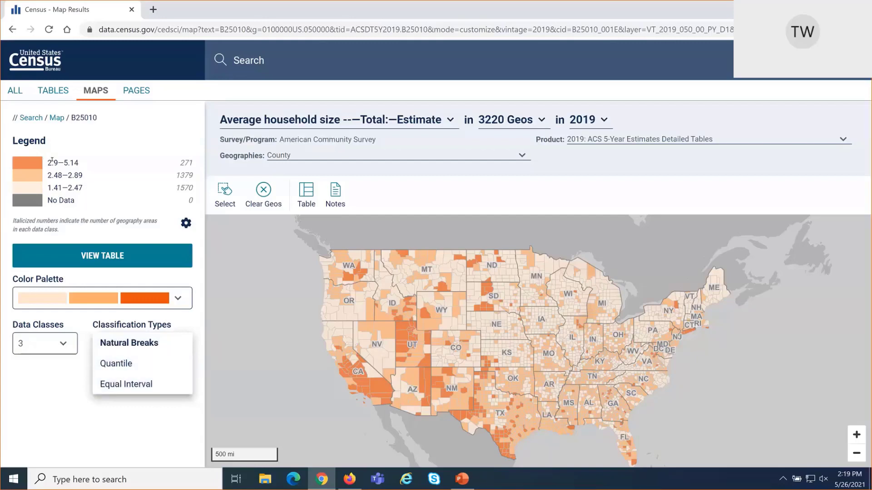
{"action": "left_click_drag", "start_coordinate": [78, 162], "coordinate": [44, 170]}
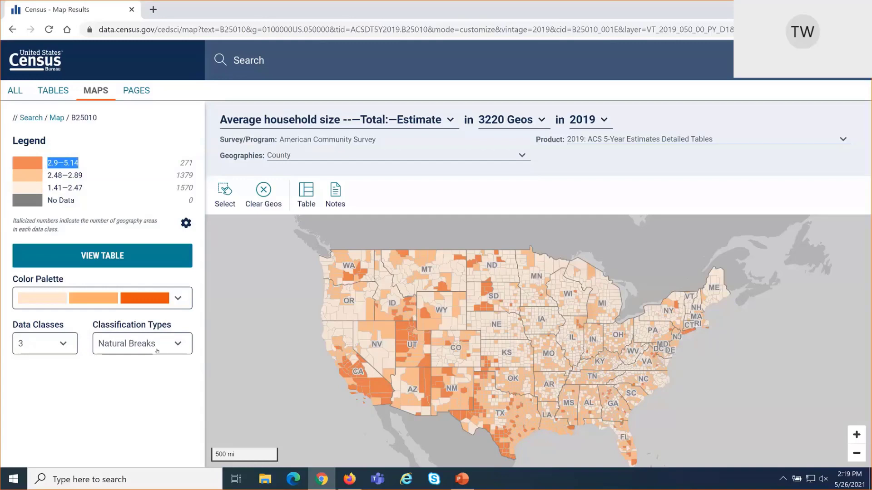
{"action": "left_click", "coordinate": [166, 390]}
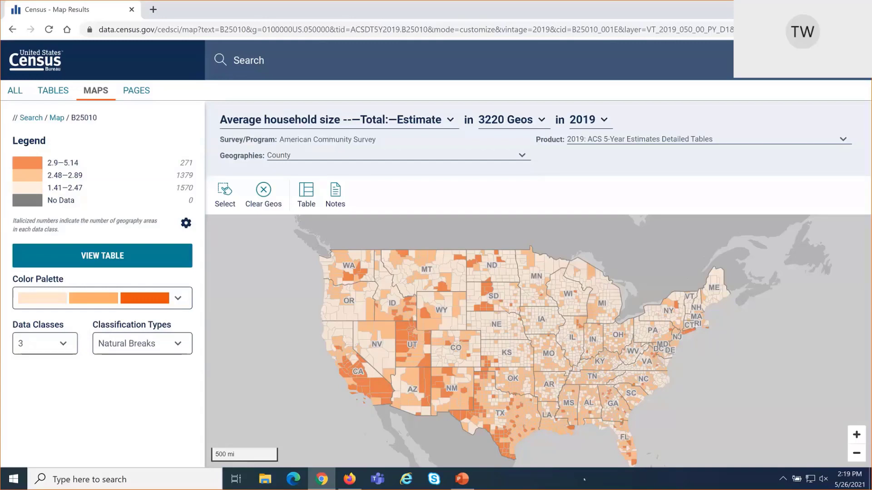
- Frame the contiguous United States on the map, preview its printout, and cancel printing
{"action": "left_click_drag", "start_coordinate": [682, 408], "coordinate": [674, 398]}
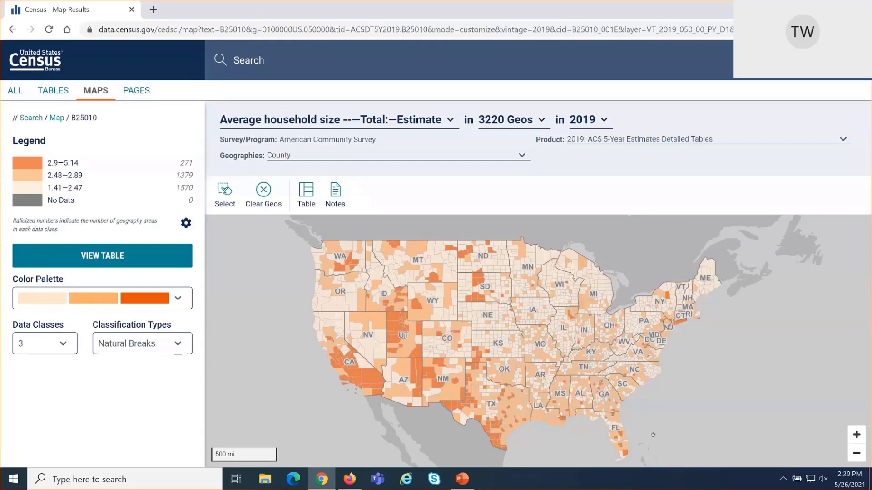
{"action": "left_click_drag", "start_coordinate": [558, 437], "coordinate": [554, 434]}
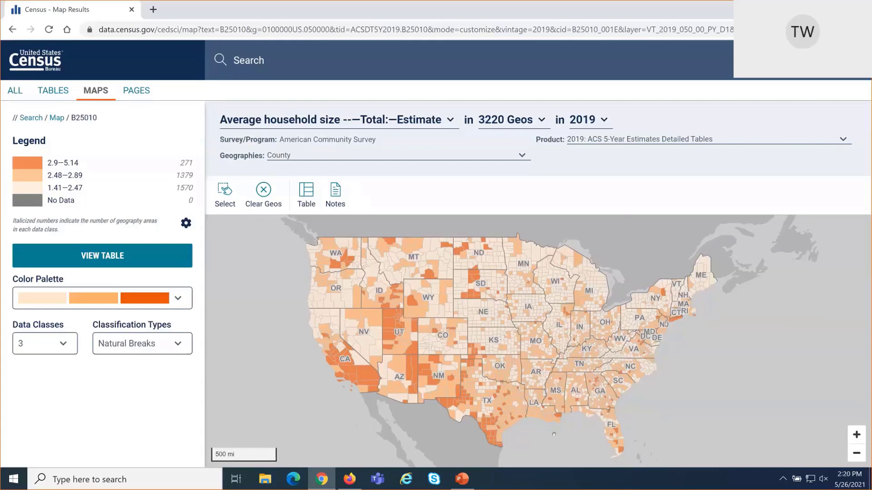
{"action": "scroll", "coordinate": [553, 434], "scroll_direction": "up", "scroll_amount": 2}
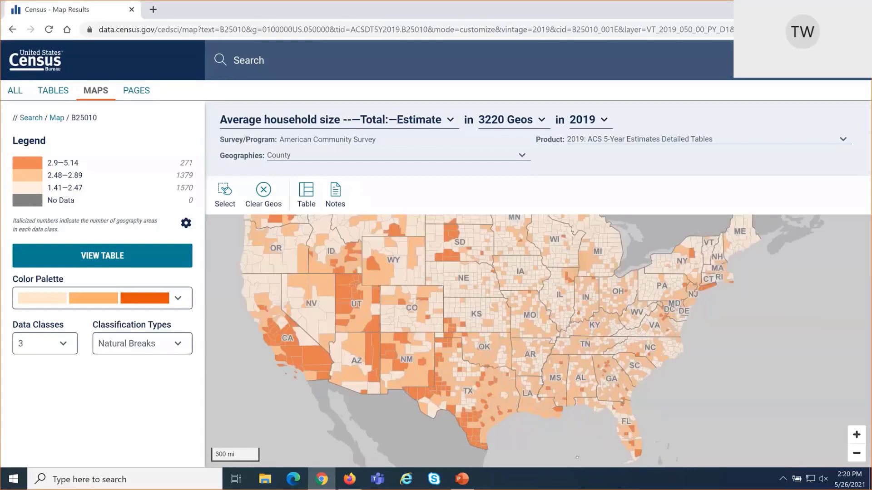
{"action": "scroll", "coordinate": [640, 423], "scroll_direction": "down", "scroll_amount": 2}
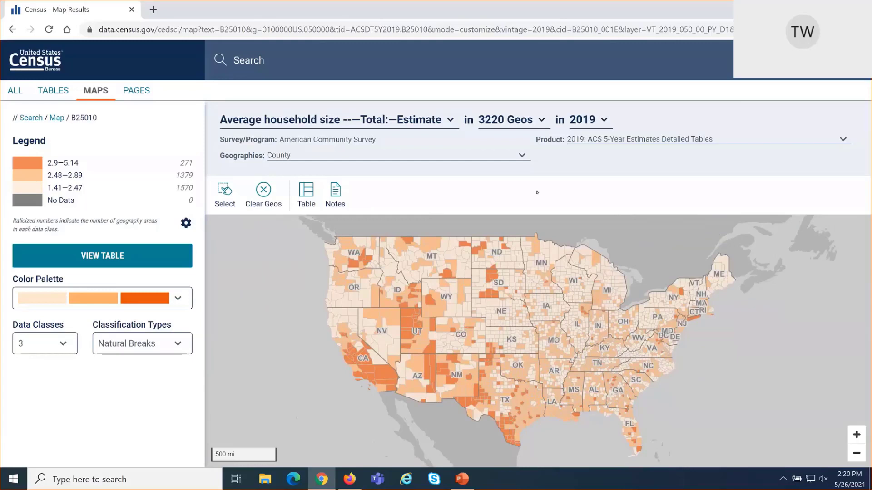
{"action": "key", "text": "ctrl+p"}
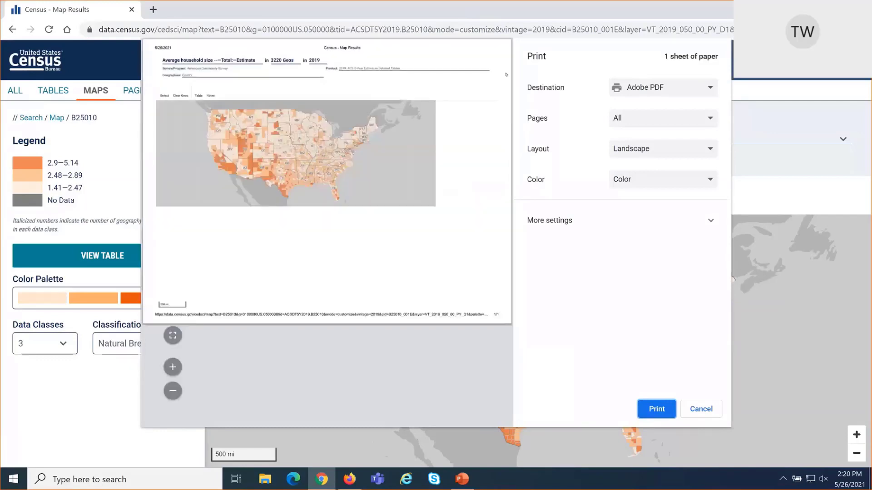
{"action": "key", "text": "super+Down"}
{"action": "key", "text": "super+Up"}
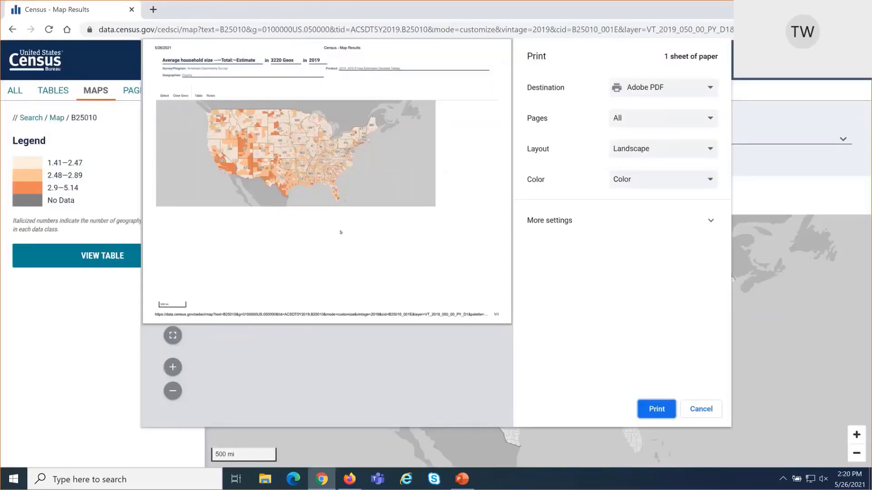
{"action": "left_click", "coordinate": [702, 416]}
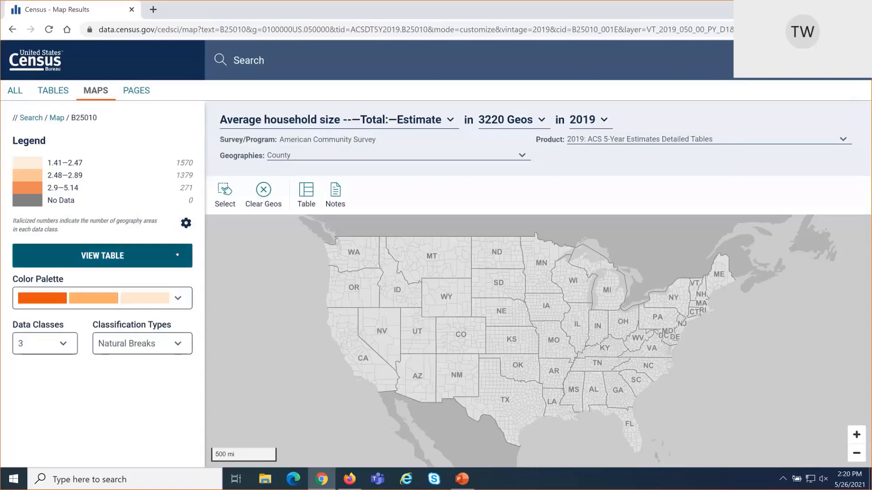
- Sort the map's data table by average household size from highest to lowest, and review its export formats before closing it
{"action": "left_click", "coordinate": [177, 255]}
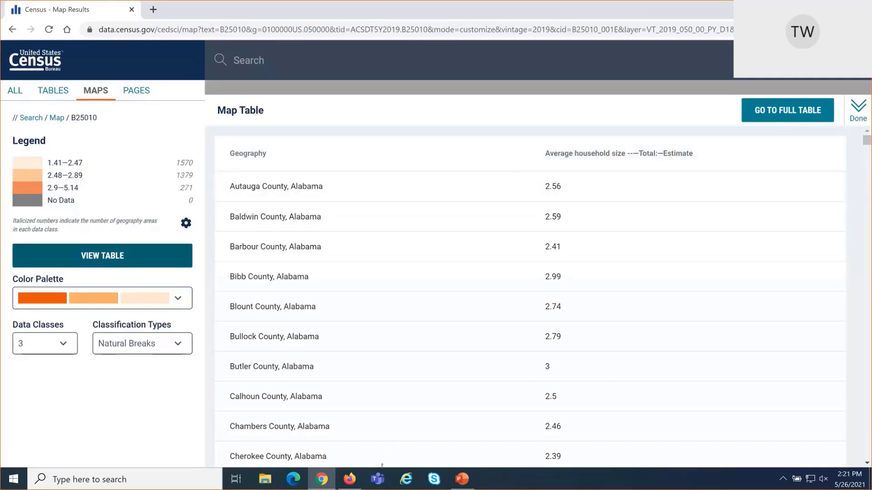
{"action": "left_click", "coordinate": [604, 162]}
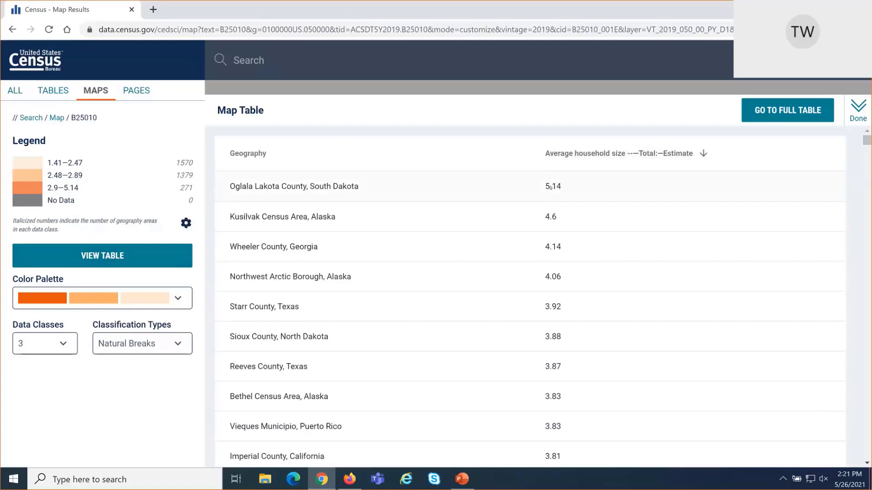
{"action": "right_click", "coordinate": [588, 184]}
{"action": "mouse_move", "coordinate": [634, 292]}
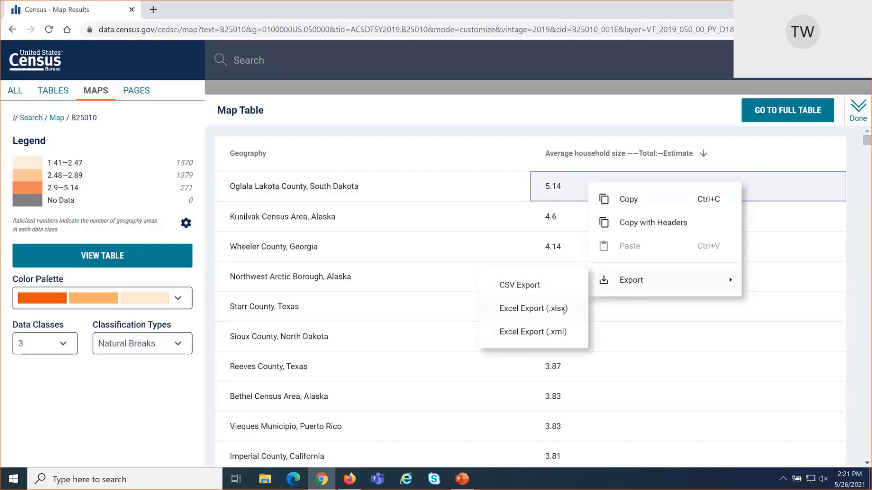
{"action": "left_click", "coordinate": [385, 311]}
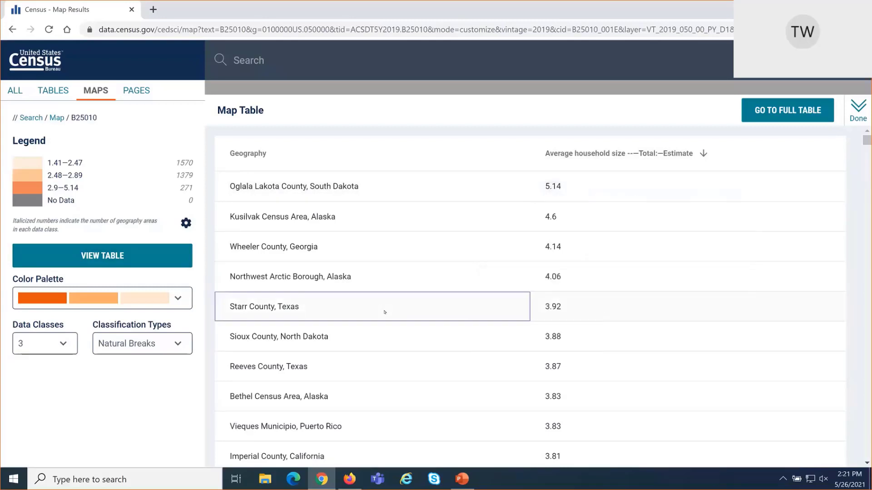
{"action": "left_click", "coordinate": [858, 117]}
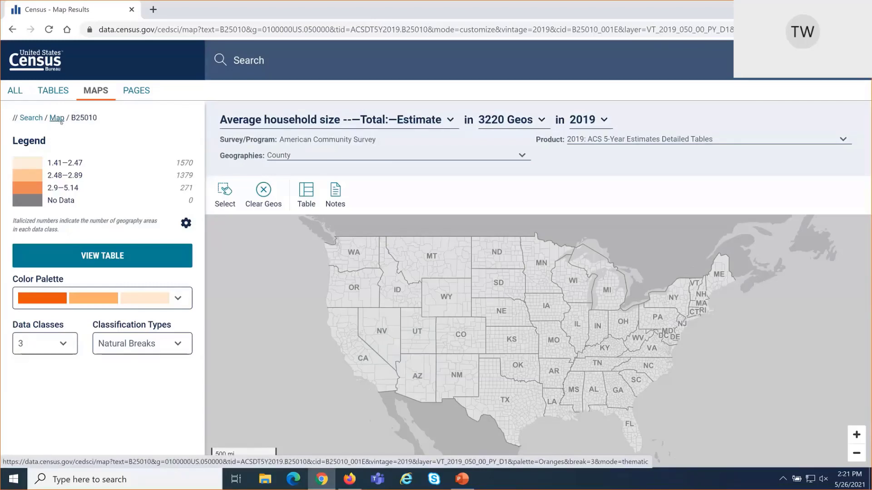
- Leave the map customization view for table B25010 and return to the map search results
{"action": "left_click", "coordinate": [57, 119]}
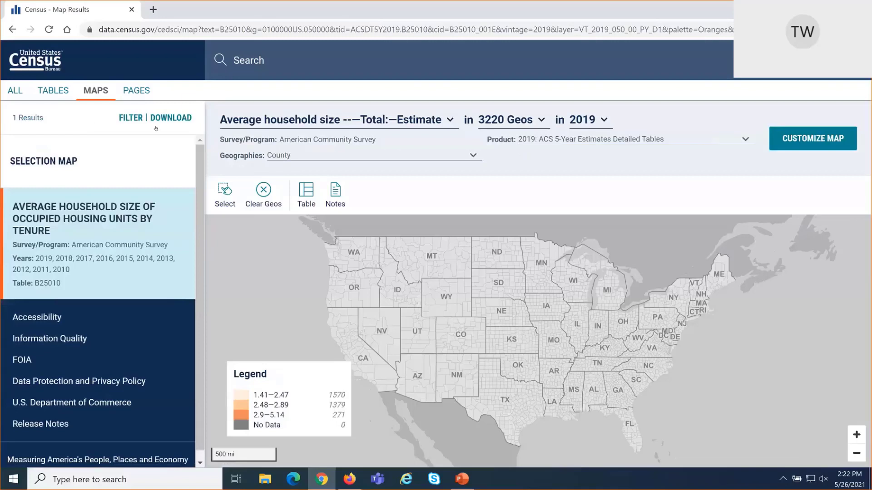
{"action": "left_click", "coordinate": [813, 145]}
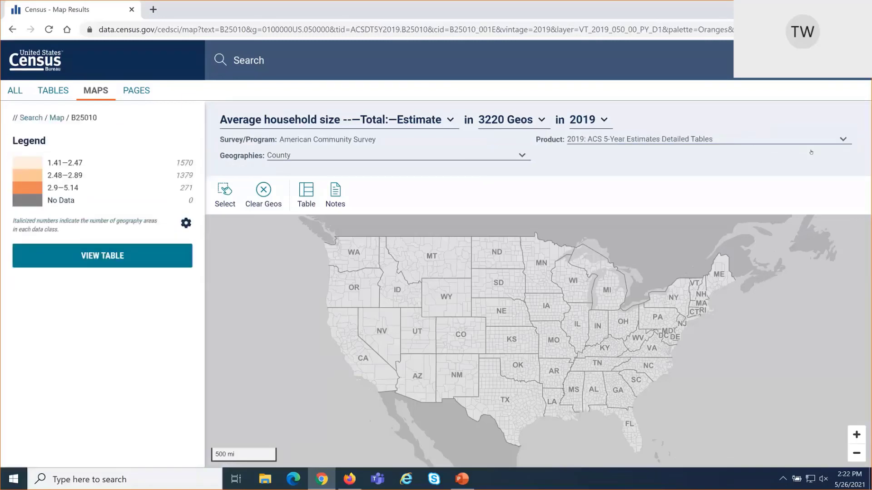
{"action": "left_click", "coordinate": [57, 118]}
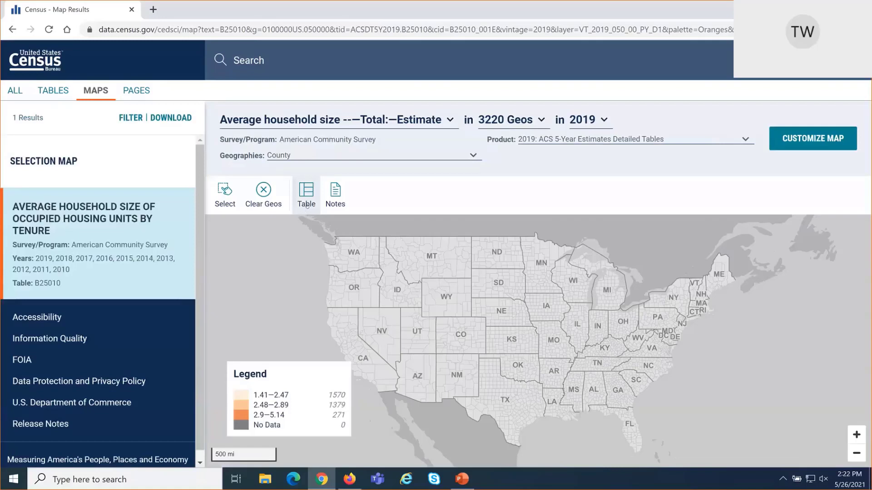
- Review the household size variables available for mapping, then open table B25010 before switching to the presentation slides
{"action": "left_click", "coordinate": [295, 123]}
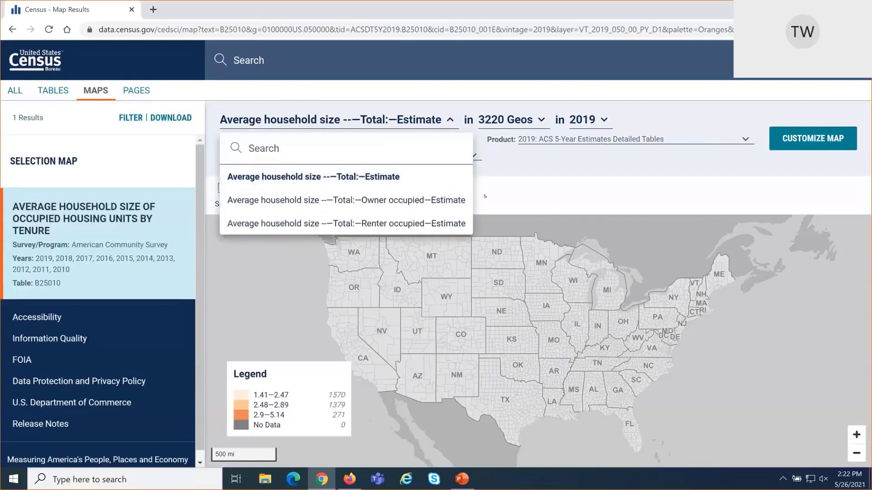
{"action": "left_click", "coordinate": [285, 196]}
{"action": "left_click", "coordinate": [306, 193]}
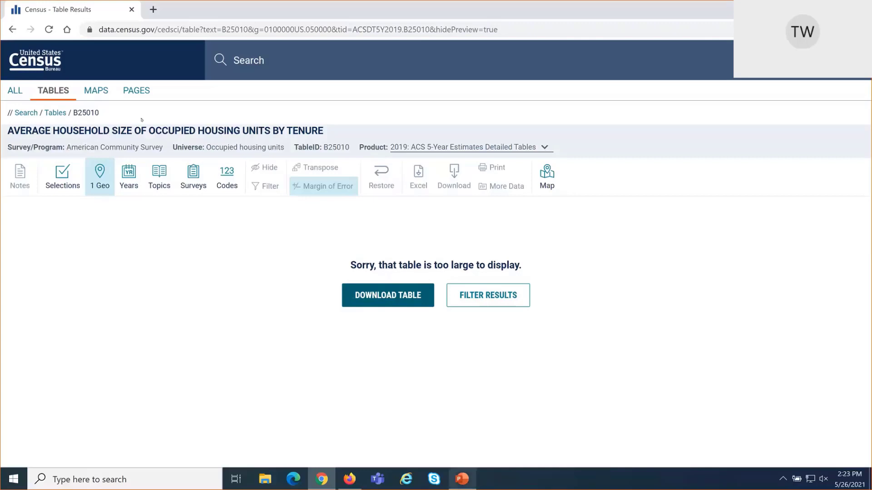
{"action": "key", "text": "alt+Tab"}
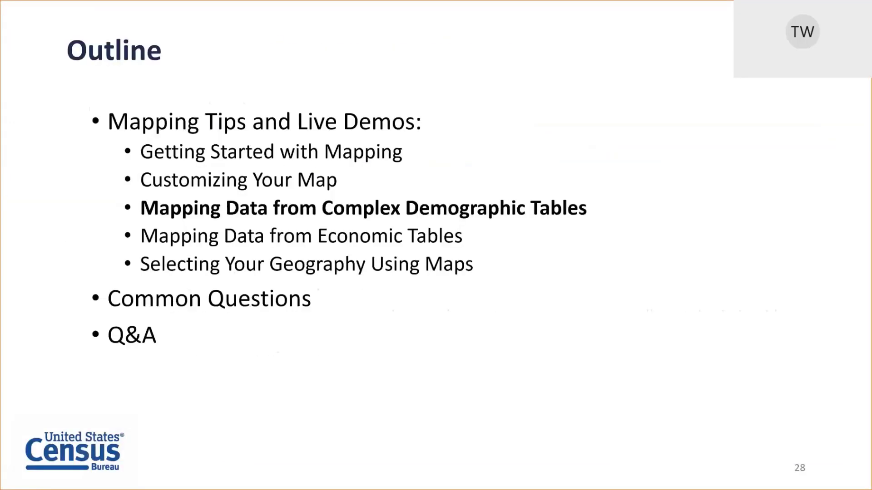
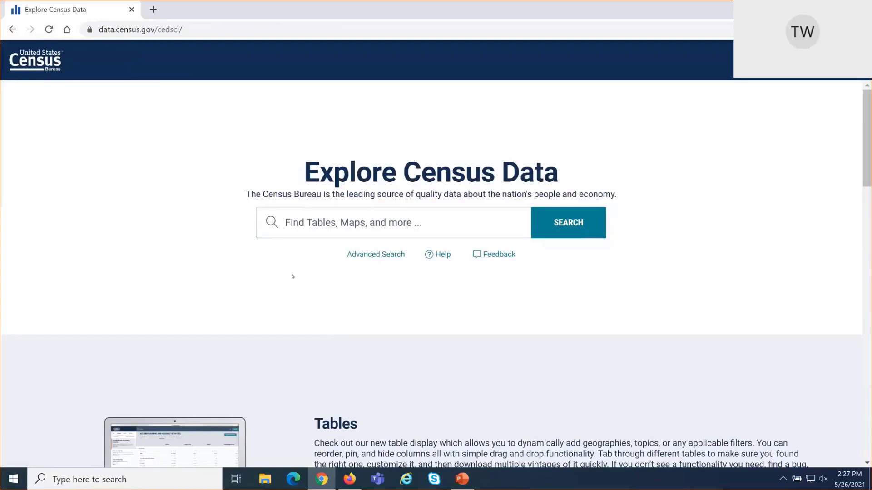
- Start an advanced search and add a geography filter for all census tracts within Hamilton County, Tennessee
{"action": "left_click", "coordinate": [382, 256]}
{"action": "scroll", "coordinate": [385, 259], "scroll_direction": "down", "scroll_amount": 1}
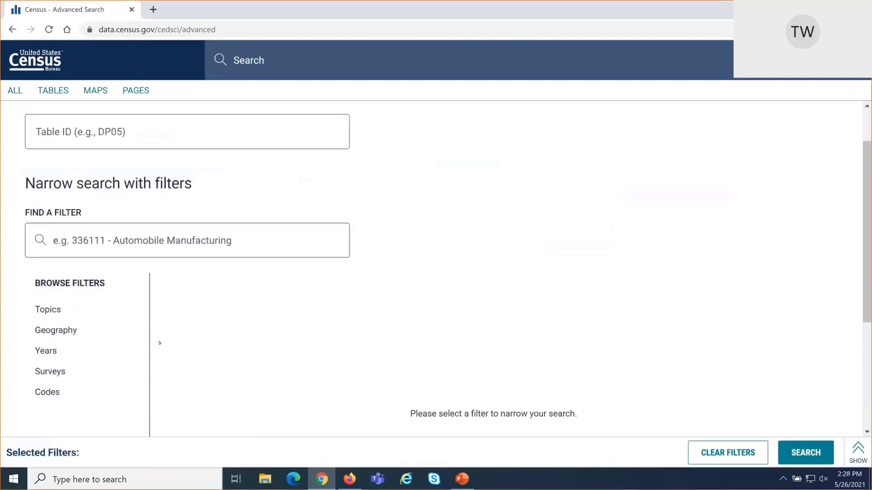
{"action": "left_click", "coordinate": [124, 331]}
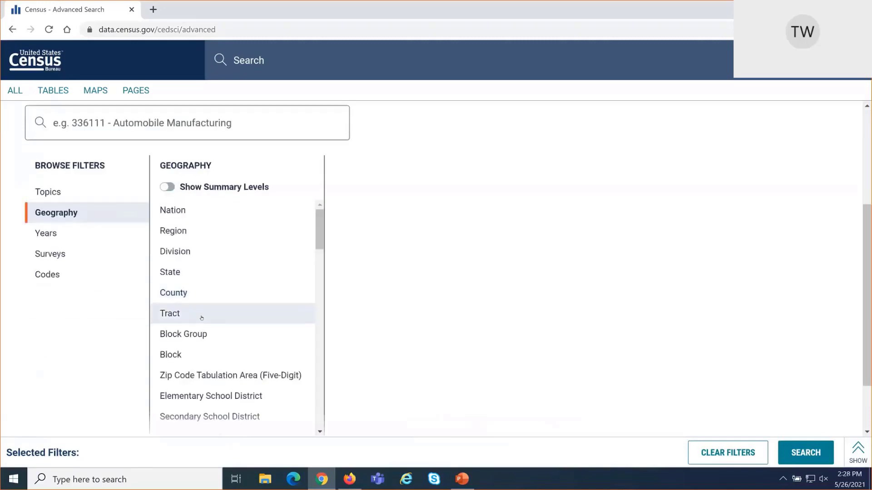
{"action": "left_click", "coordinate": [200, 315]}
{"action": "scroll", "coordinate": [363, 287], "scroll_direction": "down", "scroll_amount": 15}
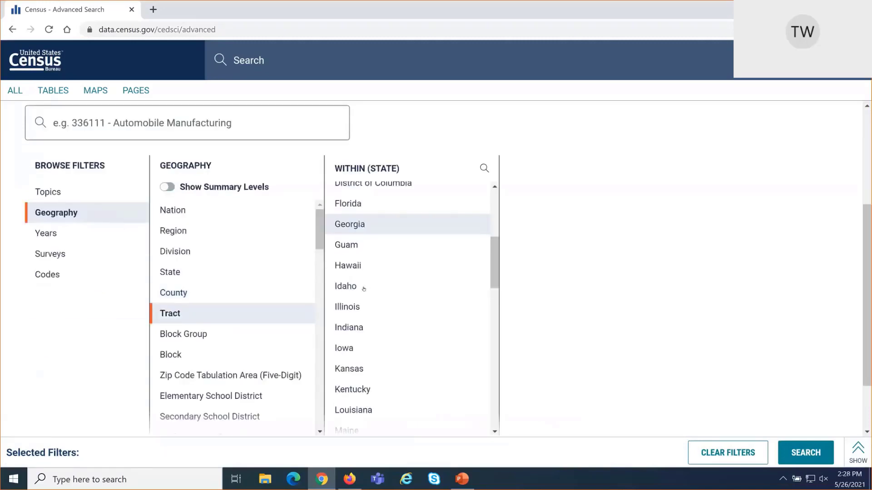
{"action": "scroll", "coordinate": [365, 289], "scroll_direction": "down", "scroll_amount": 1}
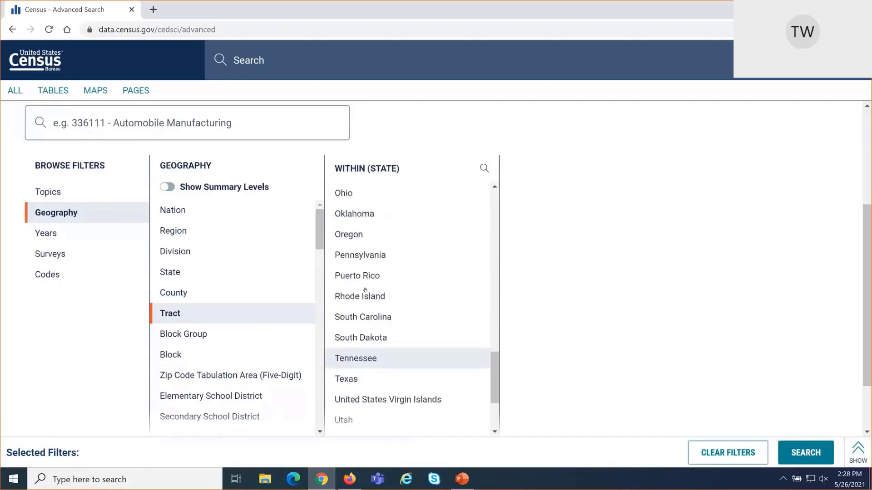
{"action": "left_click", "coordinate": [385, 368]}
{"action": "scroll", "coordinate": [607, 324], "scroll_direction": "down", "scroll_amount": 5}
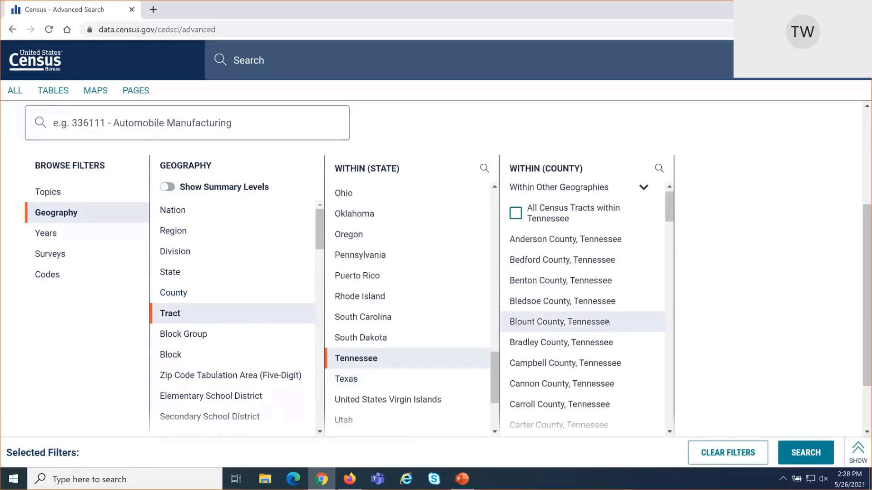
{"action": "scroll", "coordinate": [607, 324], "scroll_direction": "down", "scroll_amount": 10}
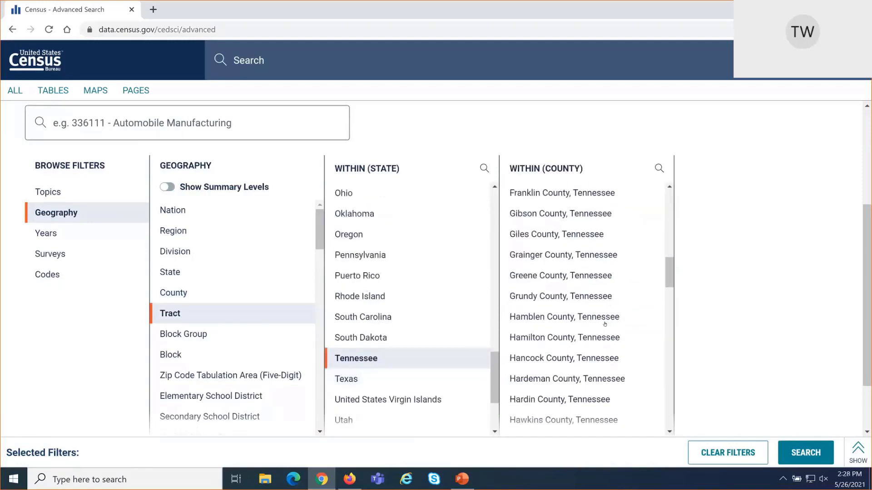
{"action": "left_click", "coordinate": [624, 336]}
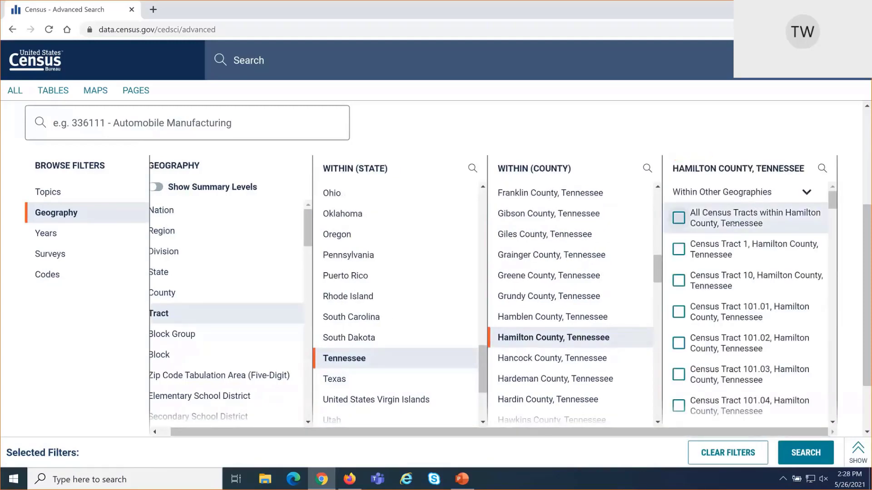
{"action": "left_click", "coordinate": [733, 223]}
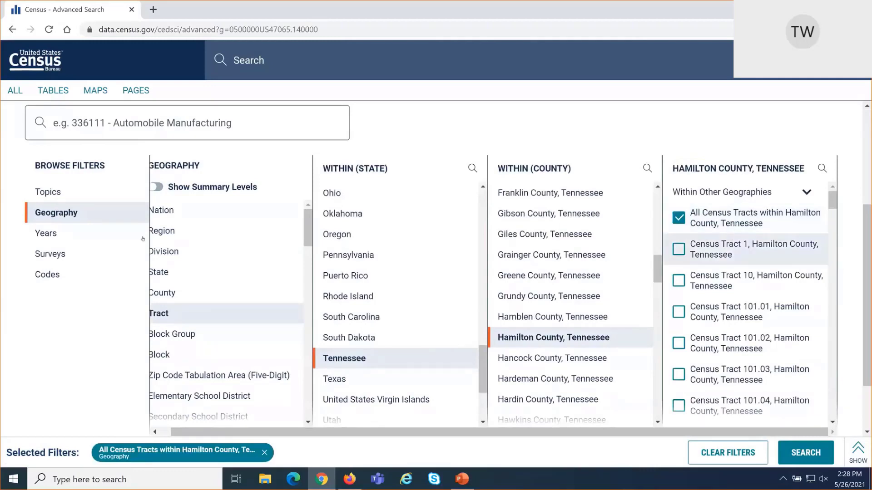
- Add the Poverty topic filter from Income and Poverty and run the search
{"action": "left_click", "coordinate": [106, 195]}
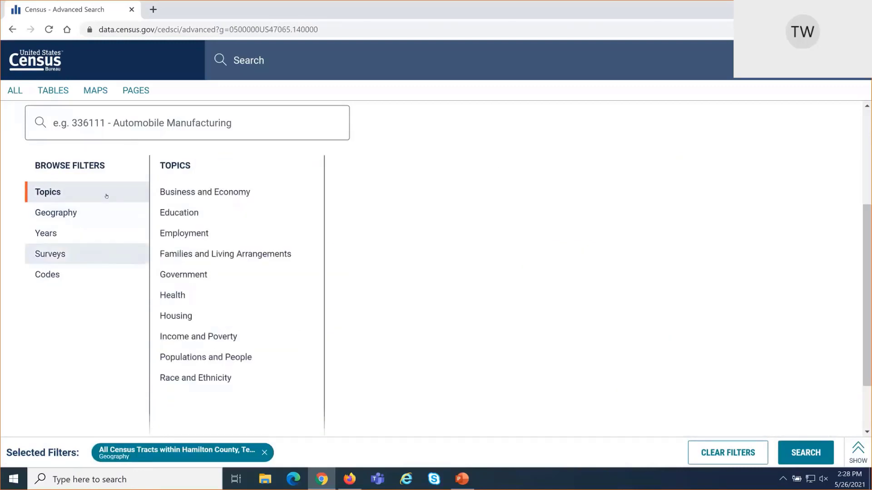
{"action": "left_click", "coordinate": [214, 343]}
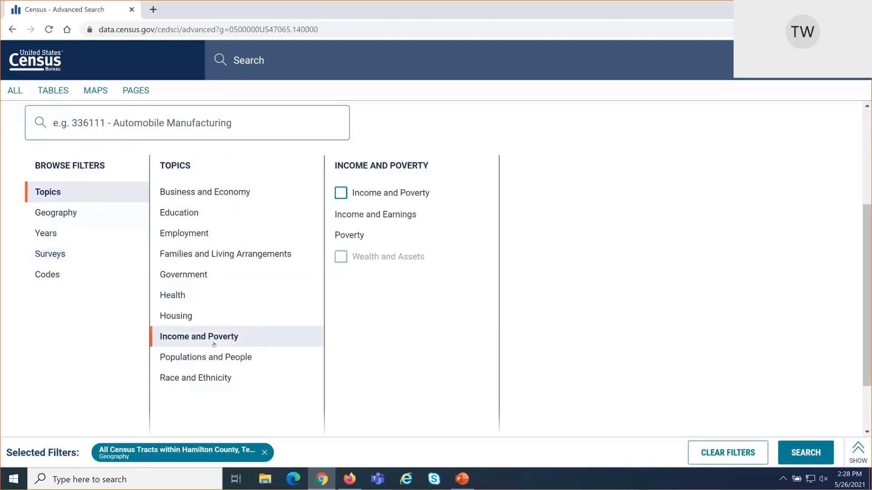
{"action": "left_click", "coordinate": [368, 241]}
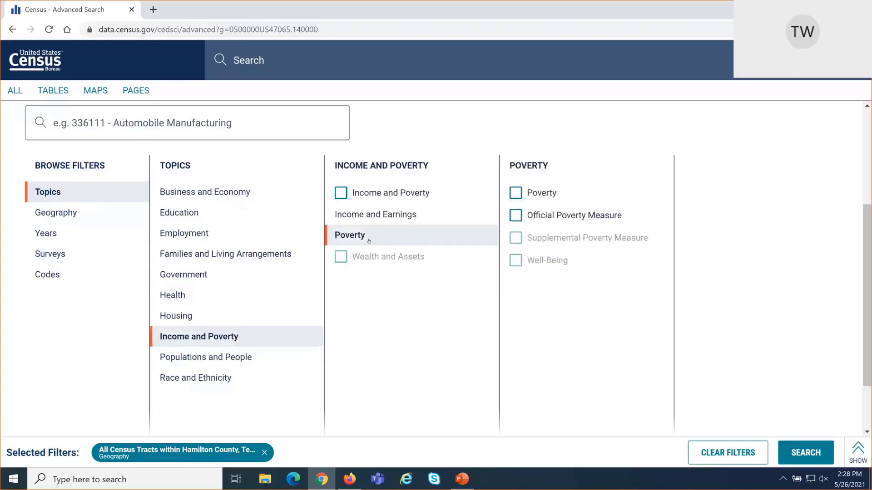
{"action": "left_click", "coordinate": [543, 194]}
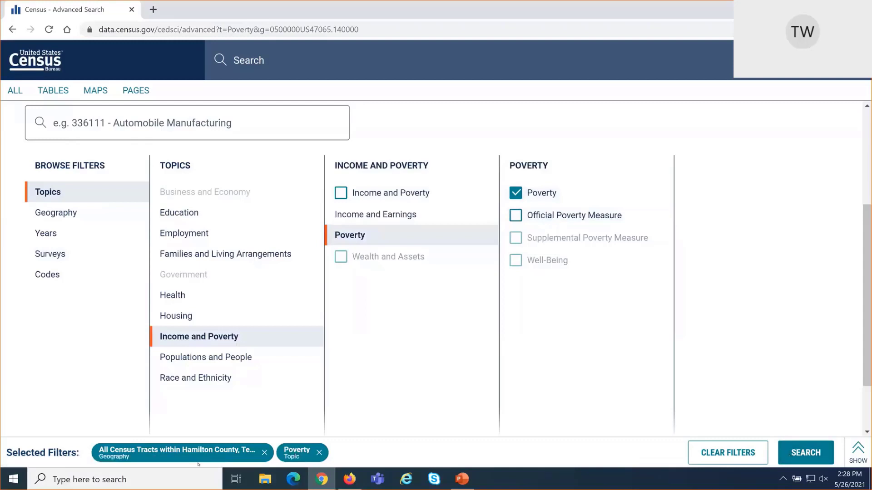
{"action": "left_click", "coordinate": [791, 450]}
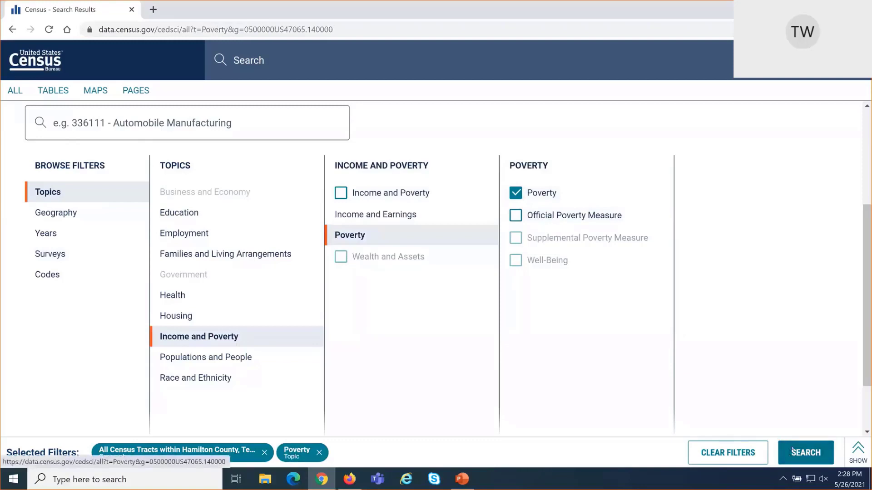
- List the table results and examine table S1701's columns for Census Tract 4 through percent below poverty level
{"action": "left_click", "coordinate": [56, 93]}
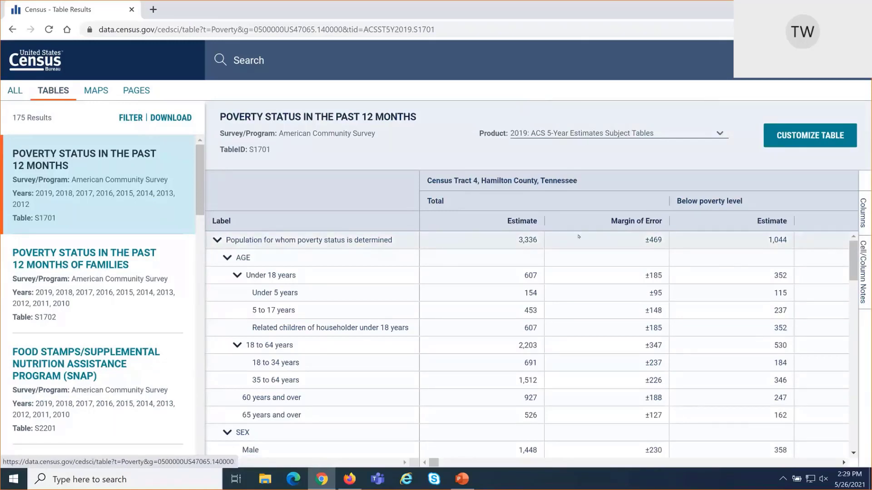
{"action": "left_click", "coordinate": [563, 240]}
{"action": "key", "text": "Right"}
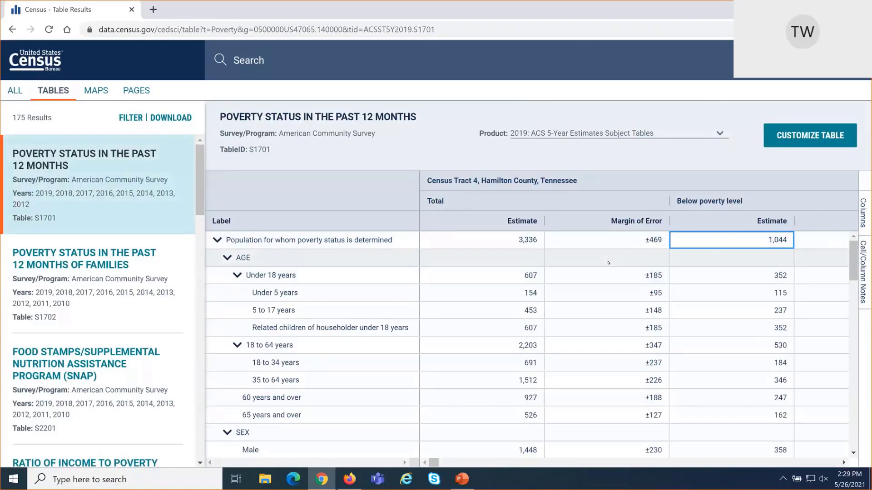
{"action": "key", "text": "Right"}
{"action": "key", "text": "Right"}
{"action": "key", "text": "Right"}
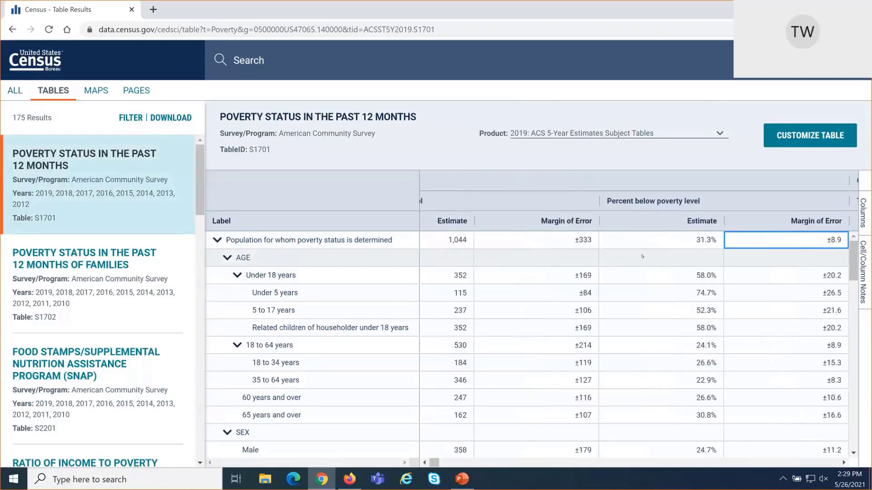
{"action": "left_click", "coordinate": [701, 246]}
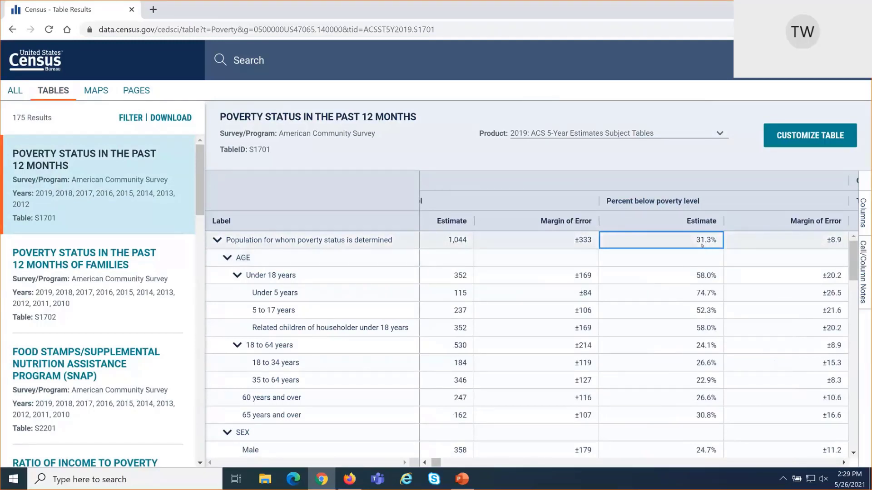
{"action": "right_click", "coordinate": [770, 196]}
{"action": "left_click", "coordinate": [785, 171]}
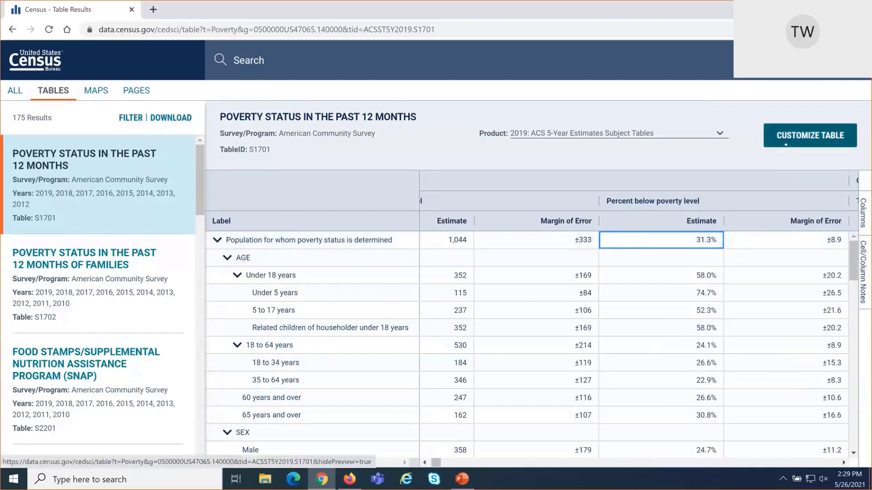
- Open table S1701 for customization and examine the total, below poverty level, and percent below poverty level estimates for Census Tract 4
{"action": "left_click", "coordinate": [785, 144]}
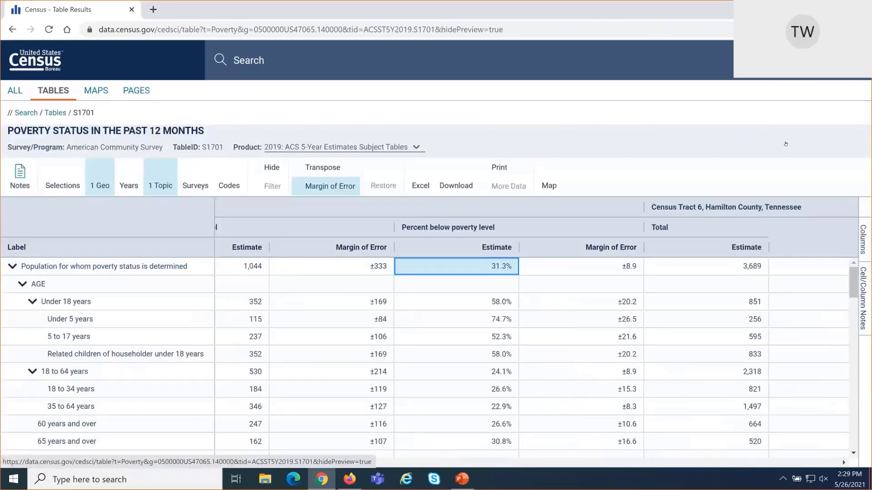
{"action": "left_click", "coordinate": [378, 267]}
{"action": "key", "text": "Left"}
{"action": "key", "text": "Left"}
{"action": "key", "text": "Left"}
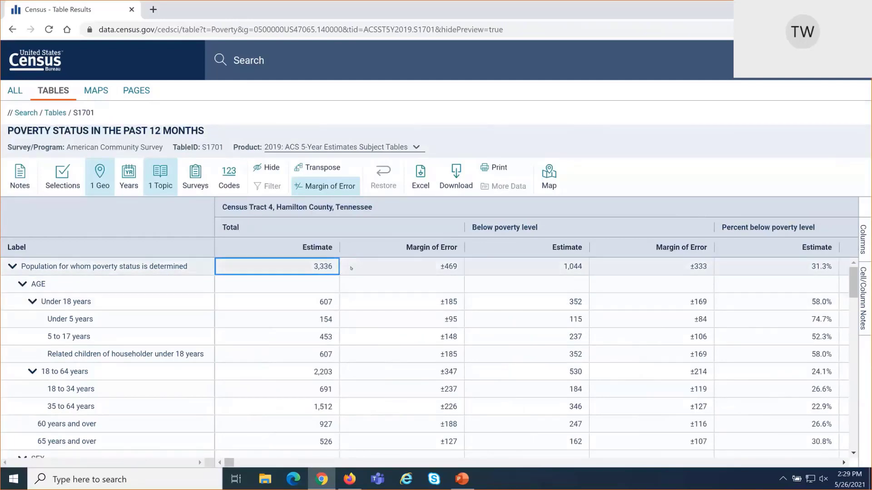
{"action": "key", "text": "Right"}
{"action": "key", "text": "Right"}
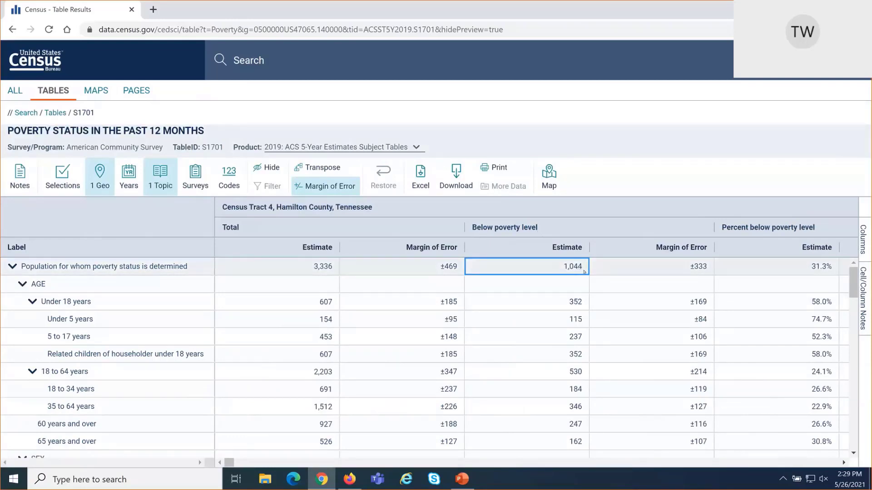
{"action": "left_click", "coordinate": [716, 271]}
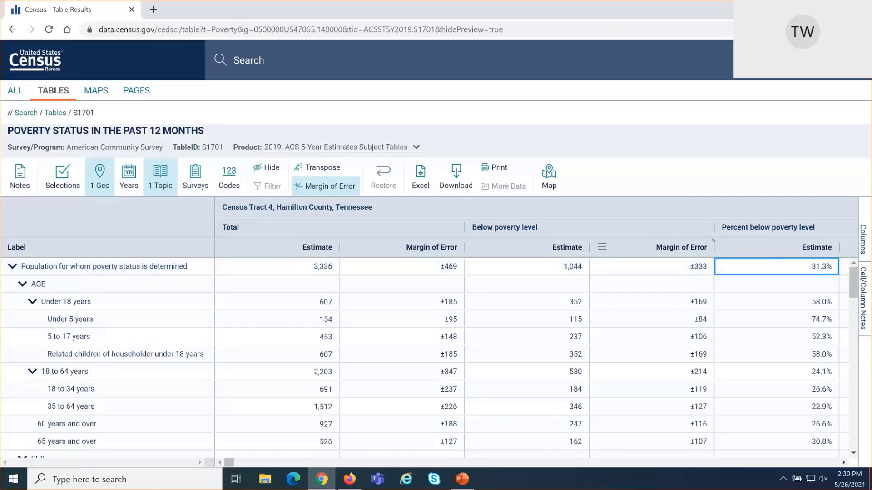
{"action": "key", "text": "Right"}
{"action": "key", "text": "Right"}
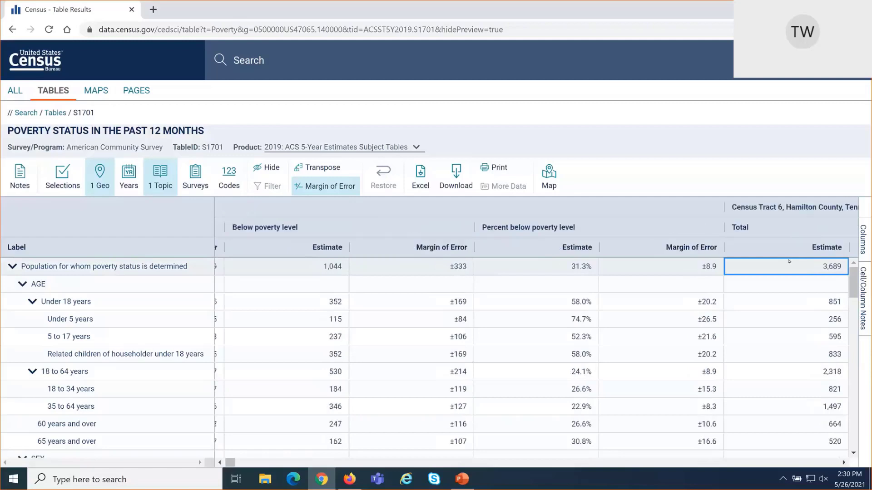
{"action": "key", "text": "Left"}
{"action": "key", "text": "Left"}
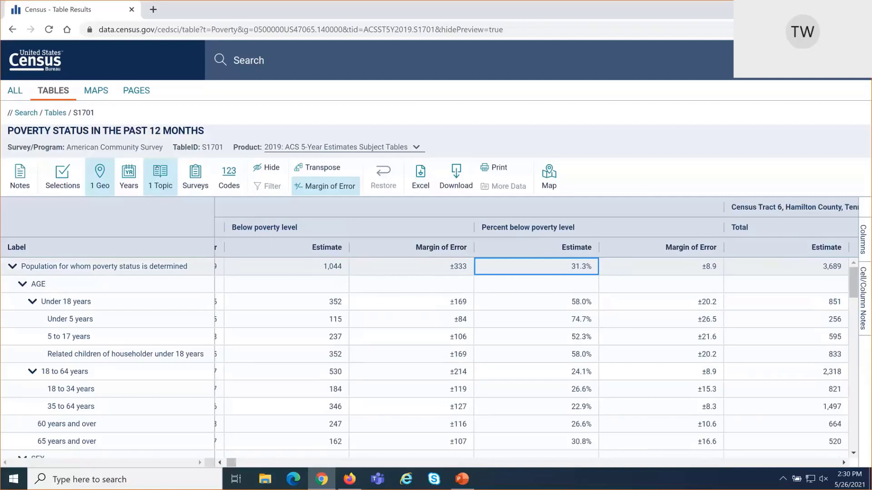
- Map table S1701 by Hamilton County census tract using the variable "Percent below poverty level—Population for whom poverty status is determined—Estimate"
{"action": "left_click", "coordinate": [100, 94]}
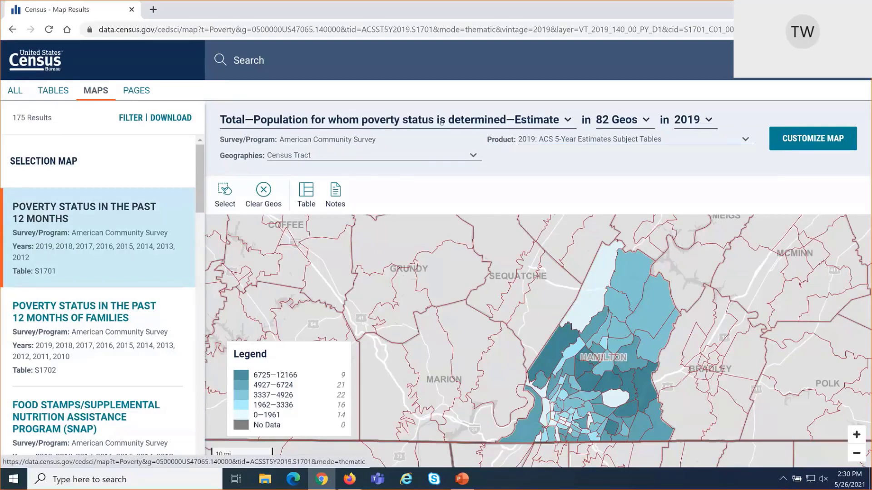
{"action": "left_click", "coordinate": [441, 123]}
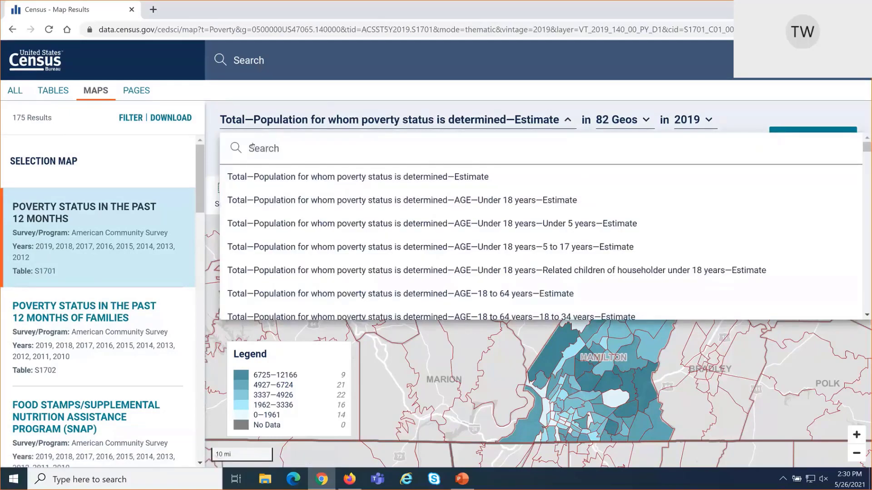
{"action": "scroll", "coordinate": [246, 272], "scroll_direction": "down", "scroll_amount": 3}
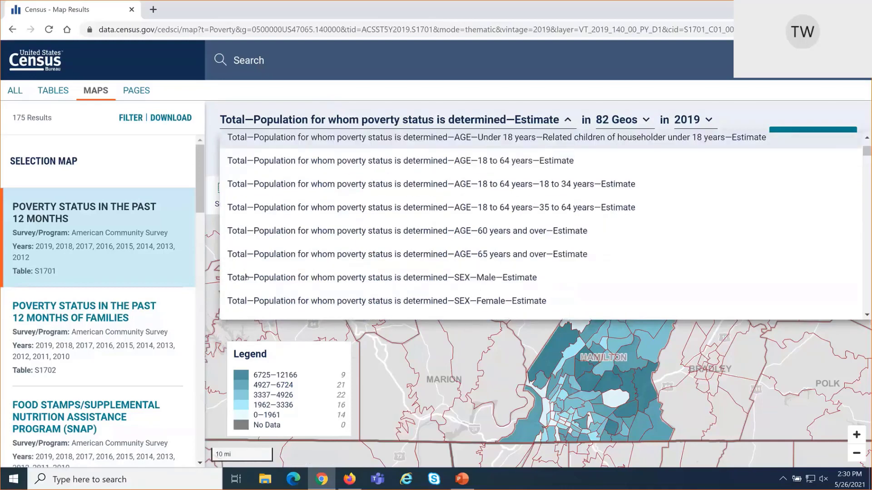
{"action": "scroll", "coordinate": [247, 277], "scroll_direction": "down", "scroll_amount": 6}
{"action": "scroll", "coordinate": [246, 277], "scroll_direction": "down", "scroll_amount": 10}
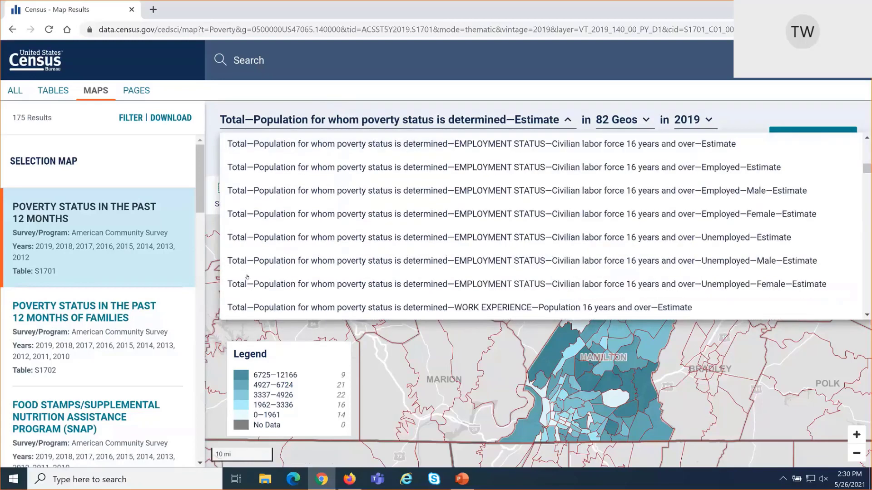
{"action": "scroll", "coordinate": [246, 276], "scroll_direction": "down", "scroll_amount": 6}
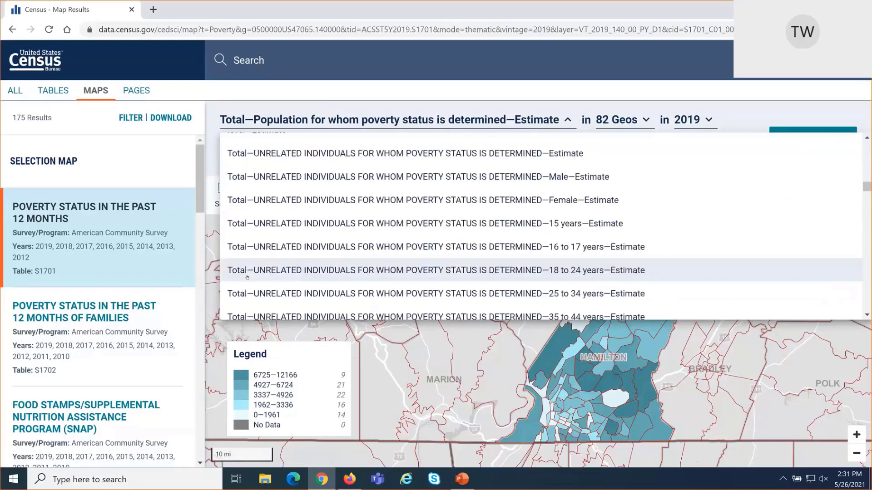
{"action": "scroll", "coordinate": [246, 277], "scroll_direction": "down", "scroll_amount": 5}
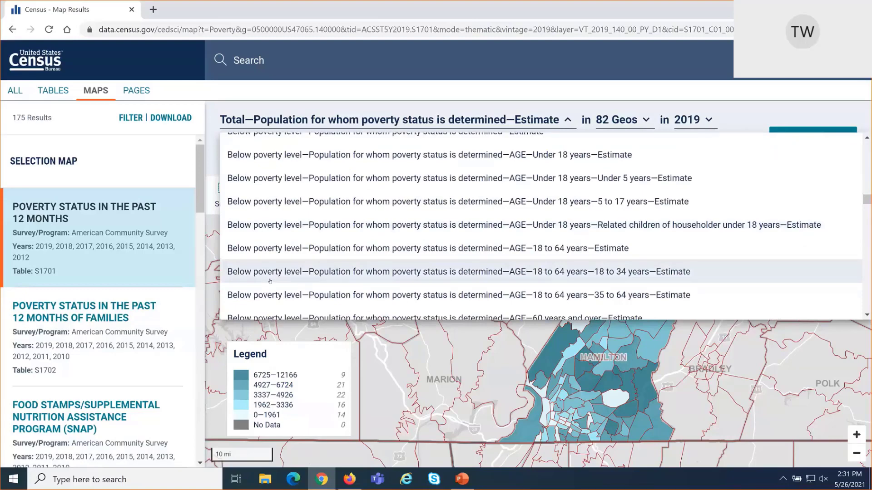
{"action": "scroll", "coordinate": [270, 281], "scroll_direction": "down", "scroll_amount": 15}
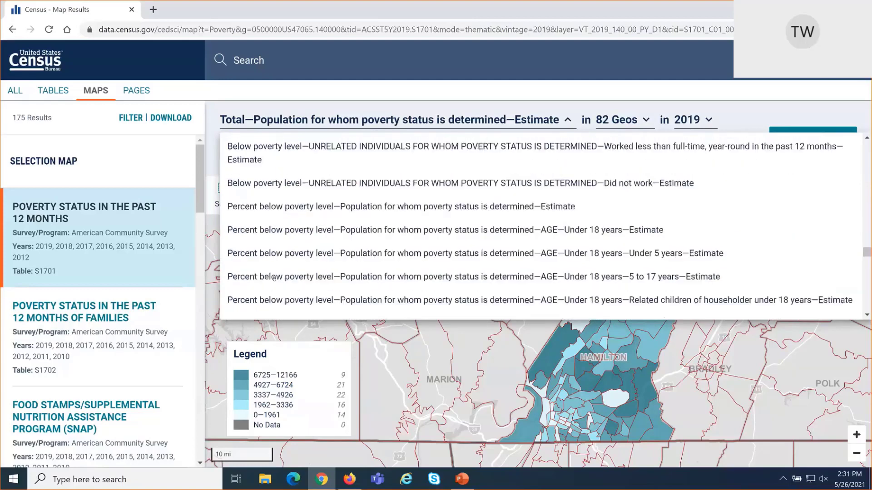
{"action": "scroll", "coordinate": [273, 278], "scroll_direction": "down", "scroll_amount": 2}
{"action": "scroll", "coordinate": [304, 231], "scroll_direction": "up", "scroll_amount": 2}
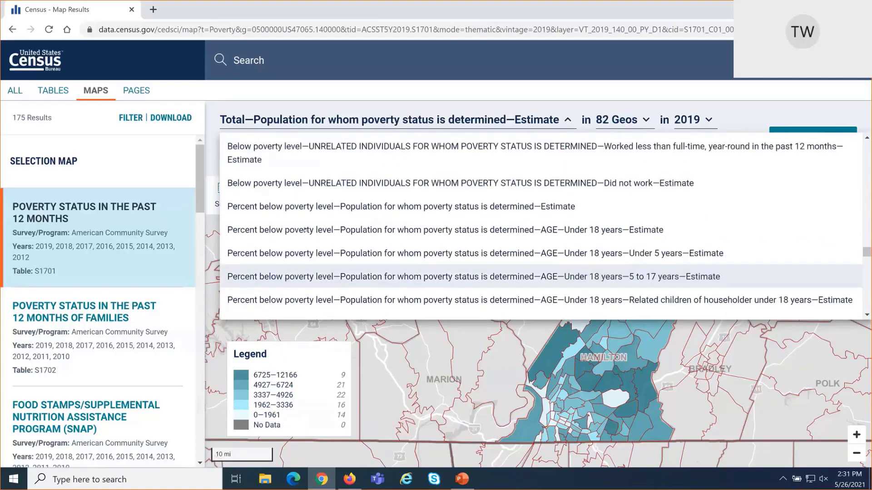
{"action": "key", "text": "Up"}
{"action": "key", "text": "Up"}
{"action": "key", "text": "Up"}
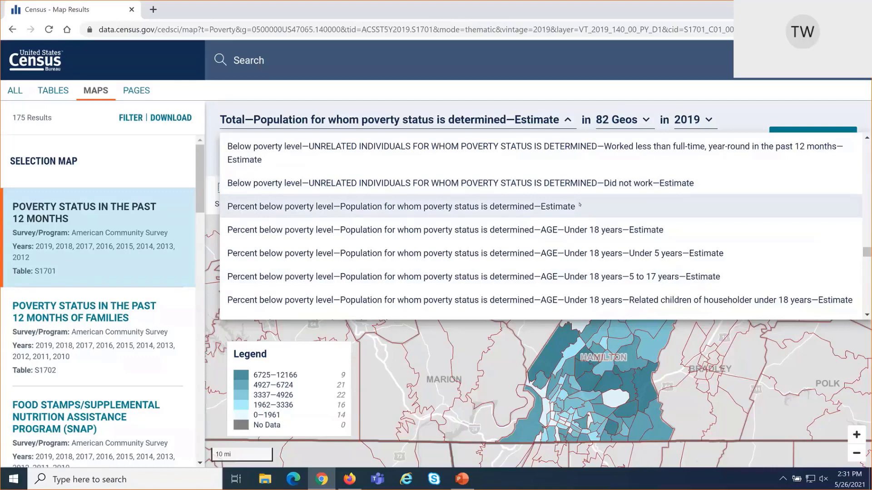
{"action": "left_click", "coordinate": [580, 206]}
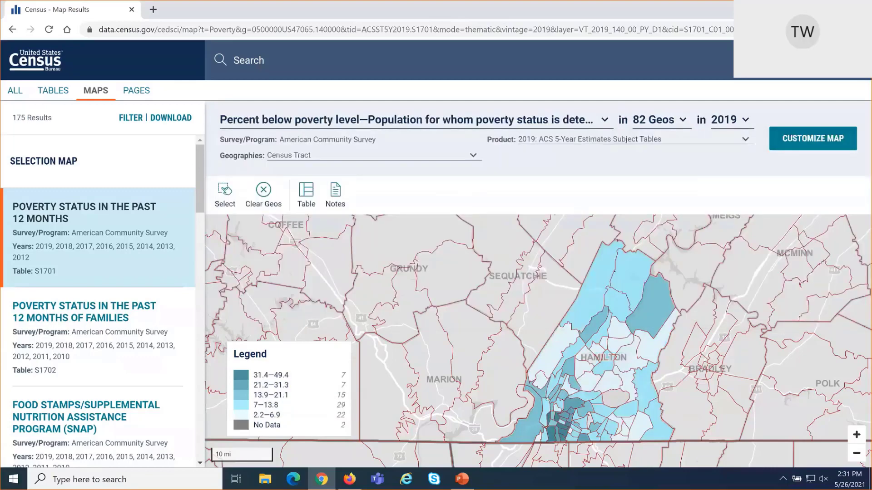
- Examine the darkest-shaded tracts in southwestern Hamilton County by showing the map values for Census Tract 16 and Census Tract 124
{"action": "left_click_drag", "start_coordinate": [670, 377], "coordinate": [596, 377]}
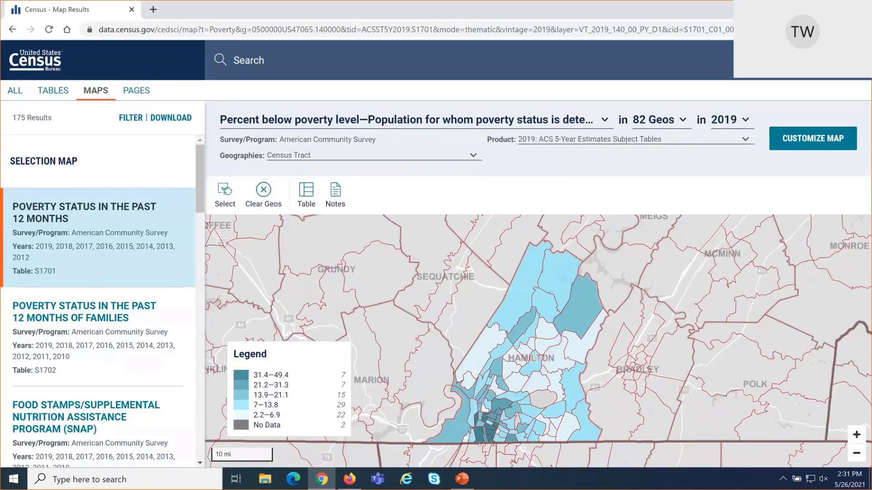
{"action": "scroll", "coordinate": [479, 445], "scroll_direction": "up", "scroll_amount": 2}
{"action": "scroll", "coordinate": [476, 414], "scroll_direction": "up", "scroll_amount": 1}
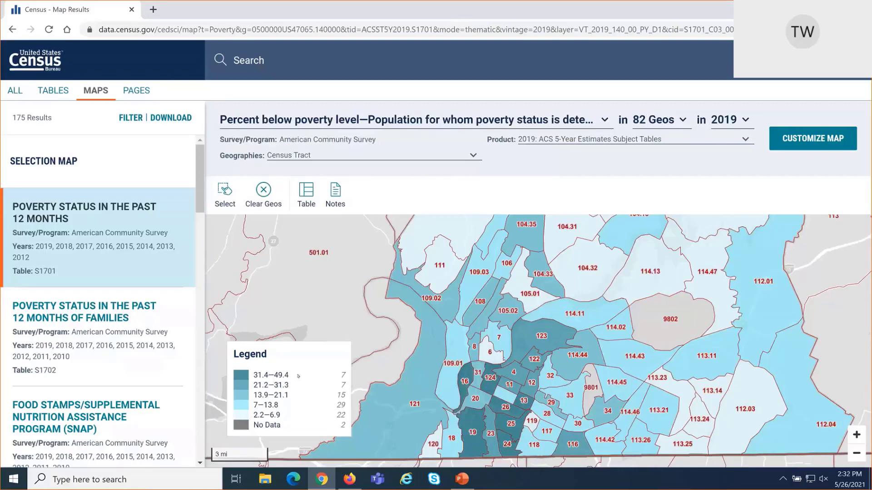
{"action": "scroll", "coordinate": [469, 385], "scroll_direction": "up", "scroll_amount": 2}
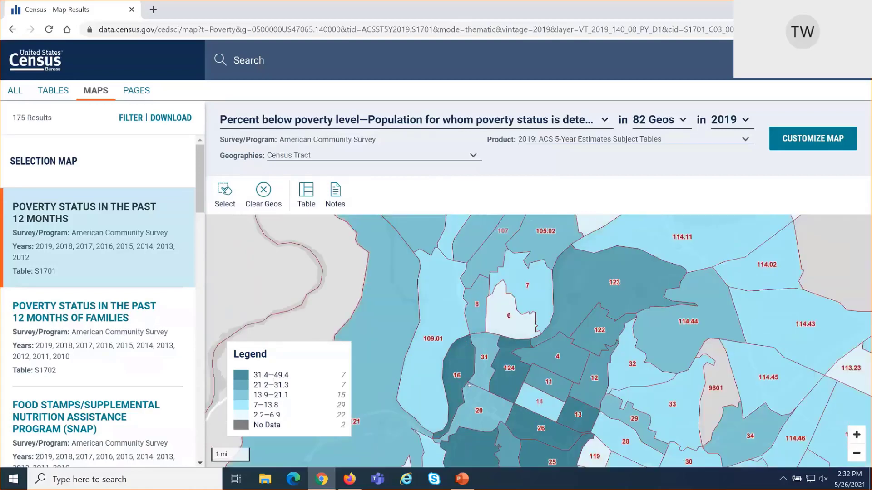
{"action": "left_click", "coordinate": [463, 389]}
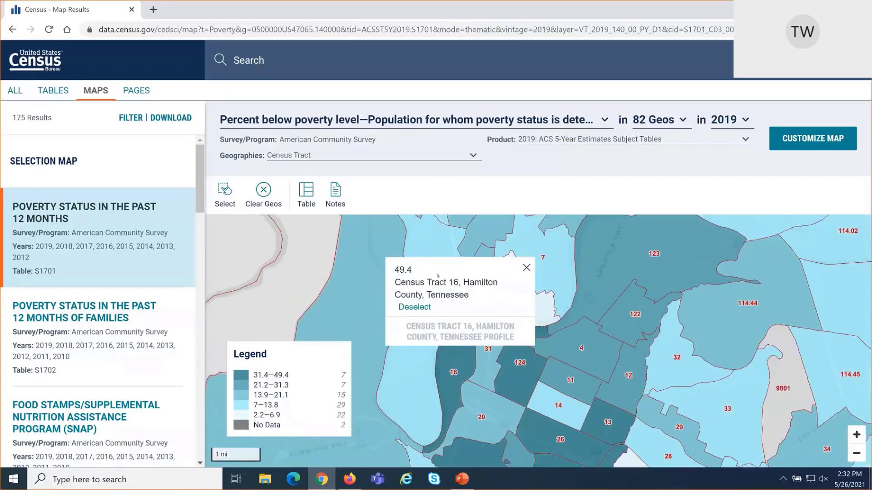
{"action": "left_click", "coordinate": [514, 379]}
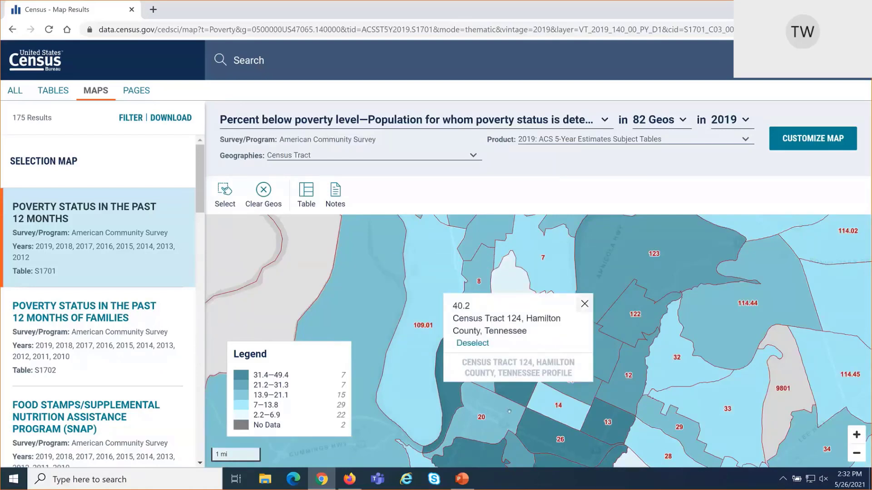
- Check the map values for Census Tracts 6 and 124, close the tract information, and view the whole county again
{"action": "scroll", "coordinate": [509, 411], "scroll_direction": "down", "scroll_amount": 2}
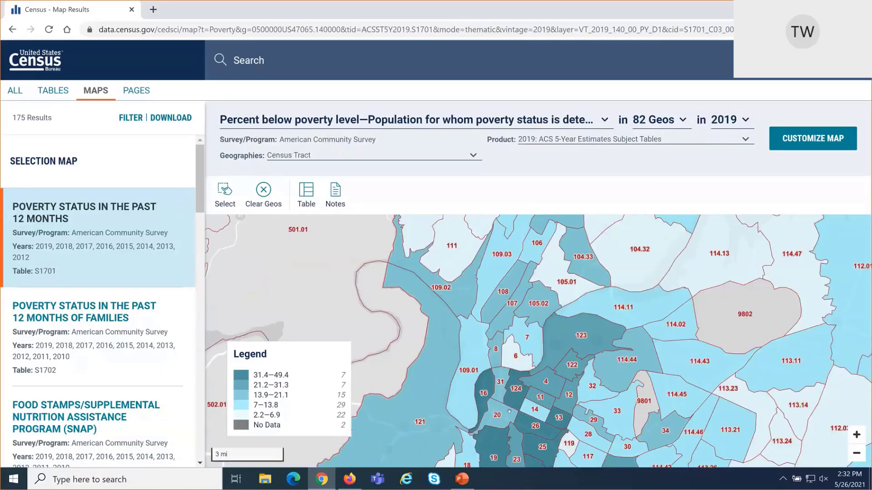
{"action": "scroll", "coordinate": [498, 372], "scroll_direction": "down", "scroll_amount": 1}
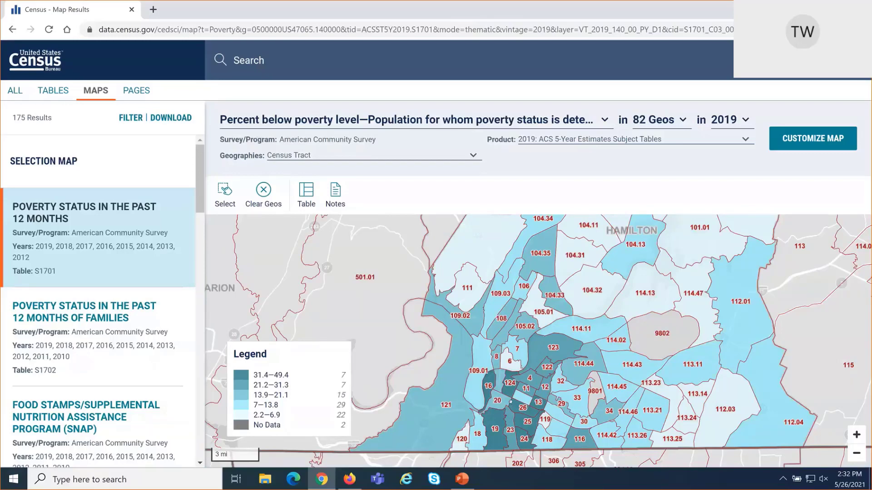
{"action": "scroll", "coordinate": [511, 402], "scroll_direction": "up", "scroll_amount": 1}
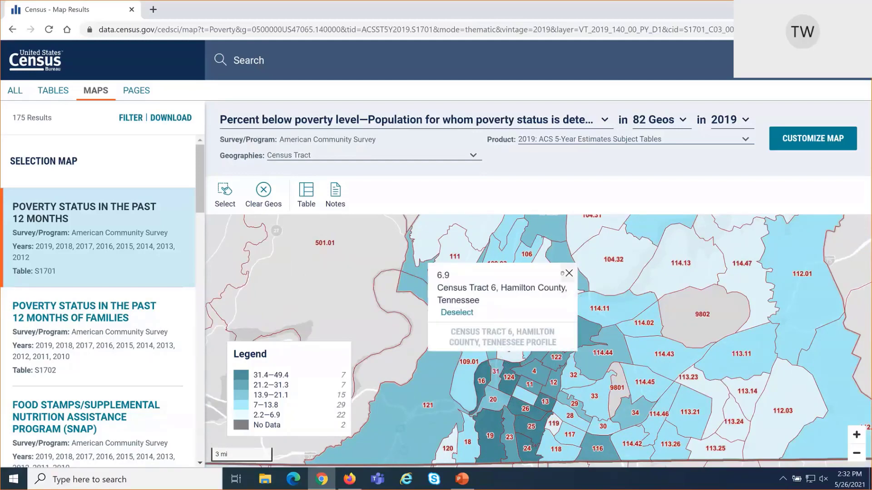
{"action": "left_click", "coordinate": [504, 364]}
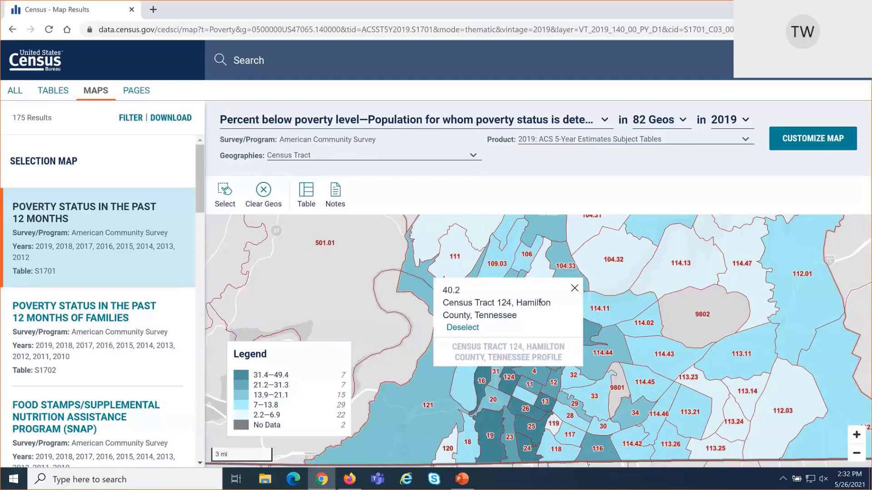
{"action": "left_click", "coordinate": [574, 288]}
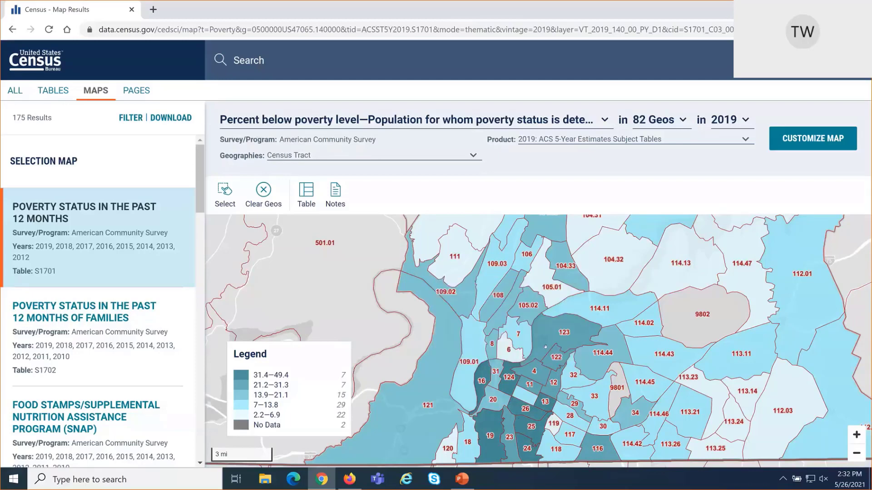
{"action": "scroll", "coordinate": [545, 346], "scroll_direction": "down", "scroll_amount": 2}
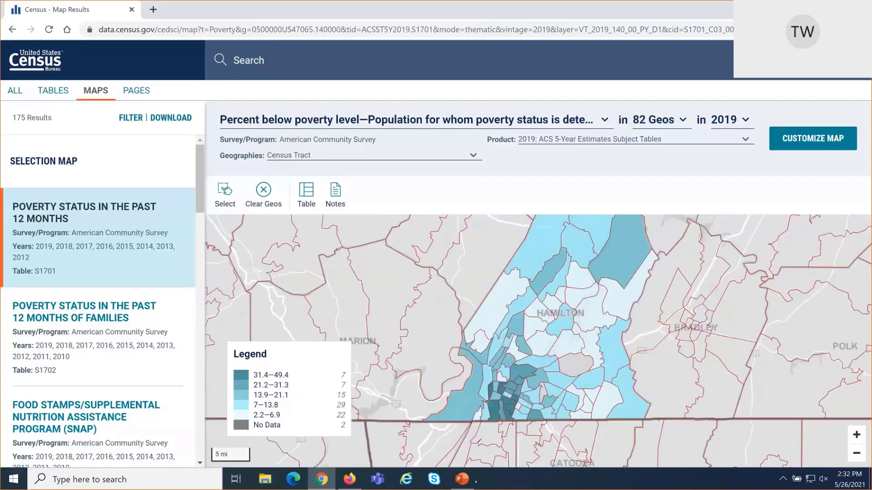
- Switch to the PowerPoint mapping webinar, present from the current demo slide, and advance to the Outline slide on Mapping Data from Economic Tables
{"action": "mouse_move", "coordinate": [474, 480]}
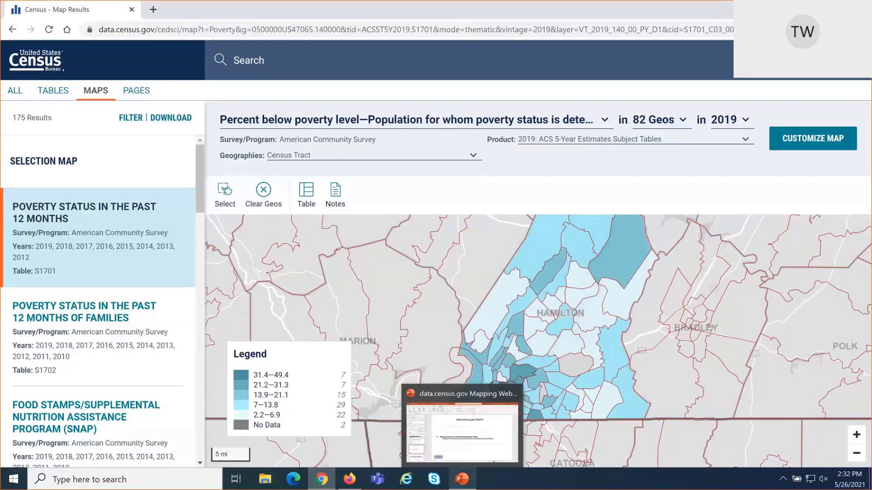
{"action": "left_click", "coordinate": [461, 432]}
{"action": "key", "text": "shift+F5"}
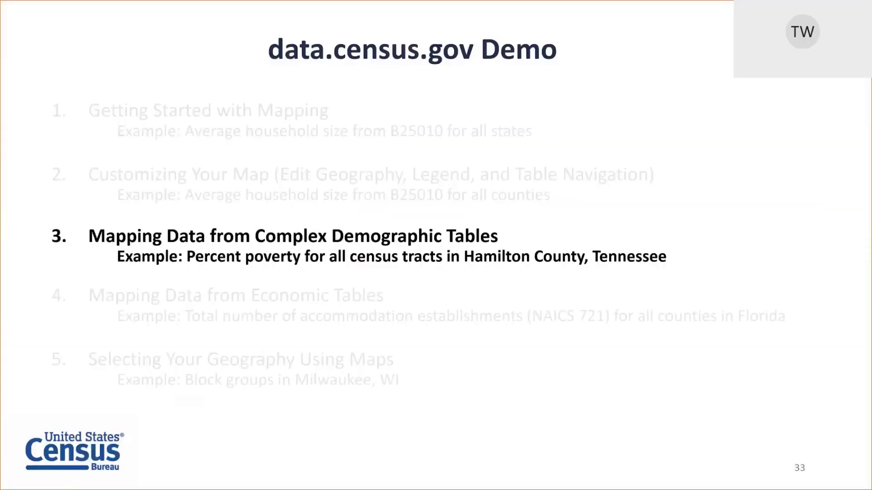
{"action": "key", "text": "Right"}
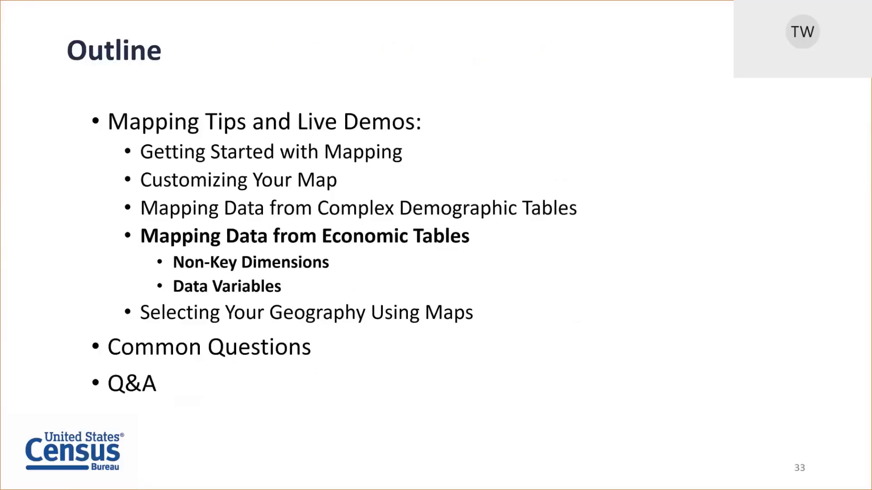
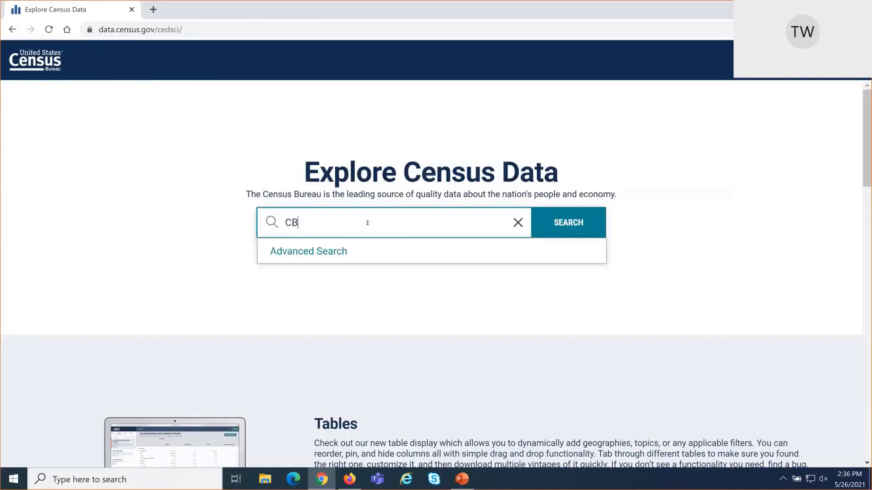
- Search for table CB1900CBP from the data.census.gov home page and open it from the table results for customization
{"action": "type", "text": "CBP"}
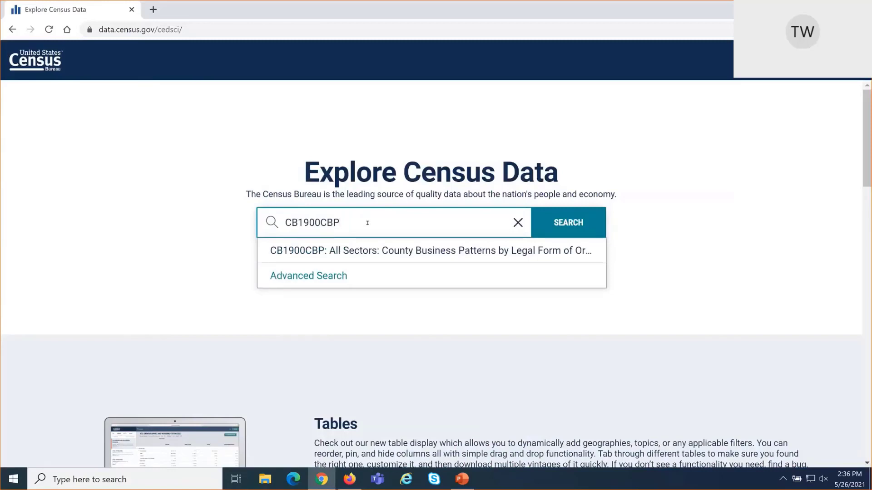
{"action": "key", "text": "Return"}
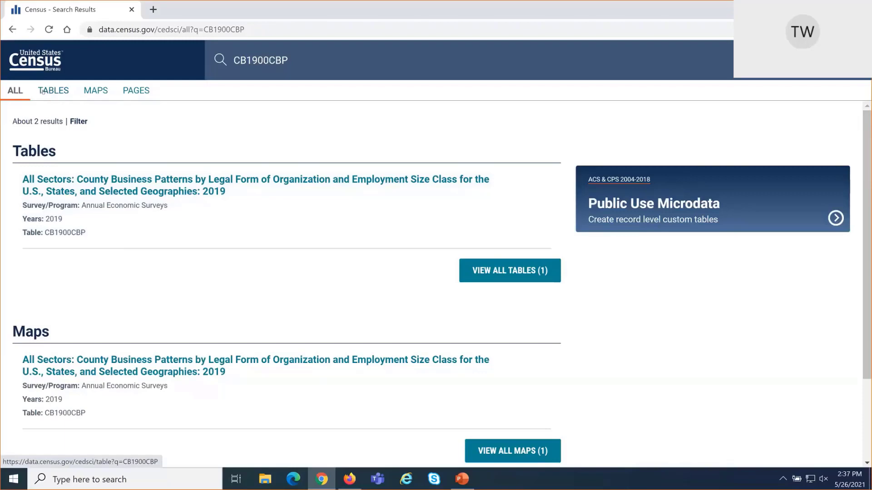
{"action": "left_click", "coordinate": [42, 91]}
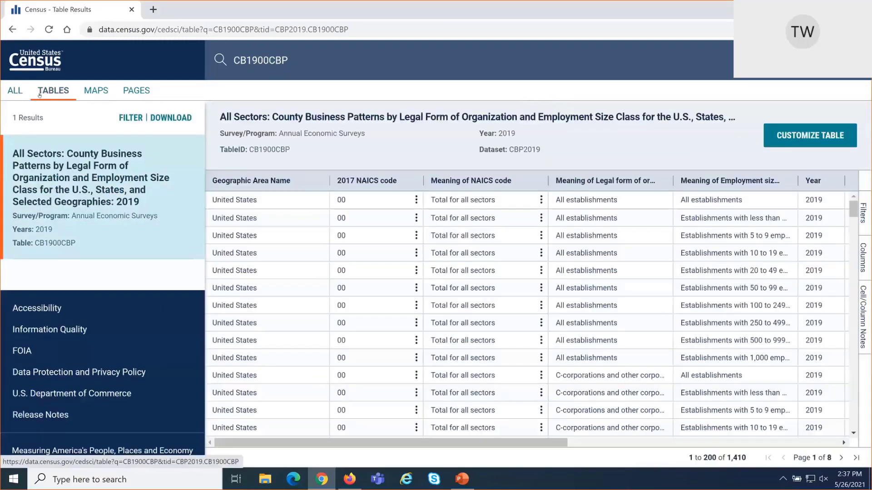
{"action": "left_click", "coordinate": [797, 146]}
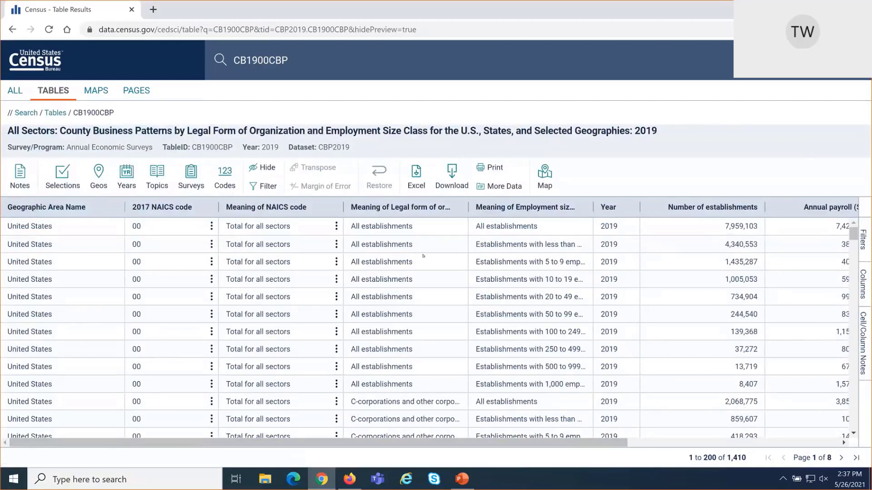
- Examine the industry filter options in the Meaning of NAICS code column, leaving all of them selected
{"action": "mouse_move", "coordinate": [330, 211]}
{"action": "left_click", "coordinate": [330, 210]}
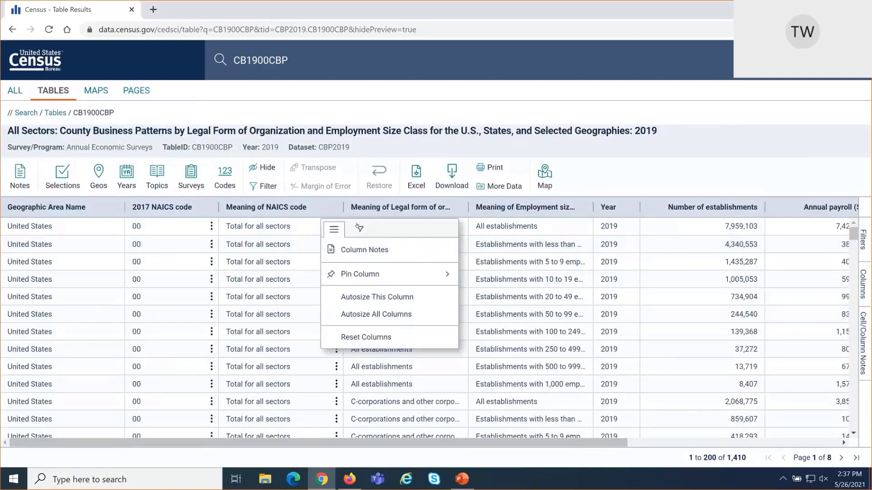
{"action": "left_click", "coordinate": [361, 229]}
{"action": "scroll", "coordinate": [381, 284], "scroll_direction": "down", "scroll_amount": 1}
{"action": "scroll", "coordinate": [382, 284], "scroll_direction": "down", "scroll_amount": 4}
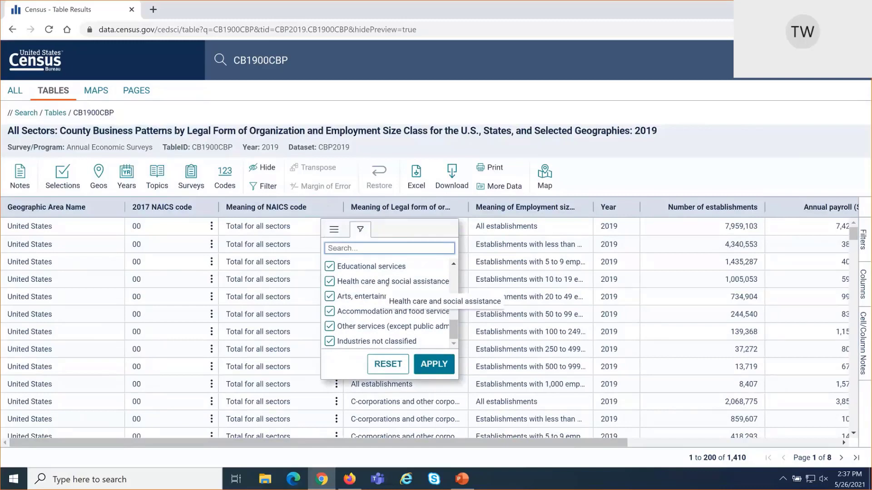
{"action": "left_click", "coordinate": [292, 245]}
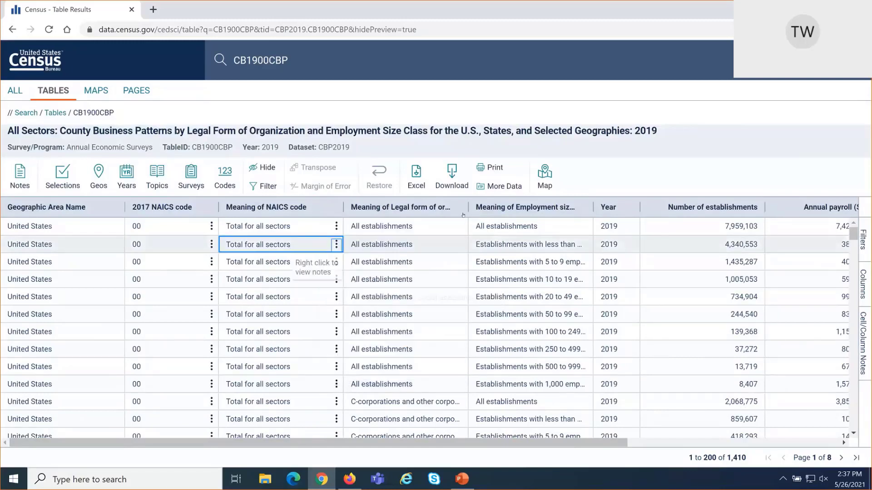
- Examine the filter options for the legal form of organization and employment size columns, through establishments with 1,000 employees
{"action": "left_click", "coordinate": [460, 207]}
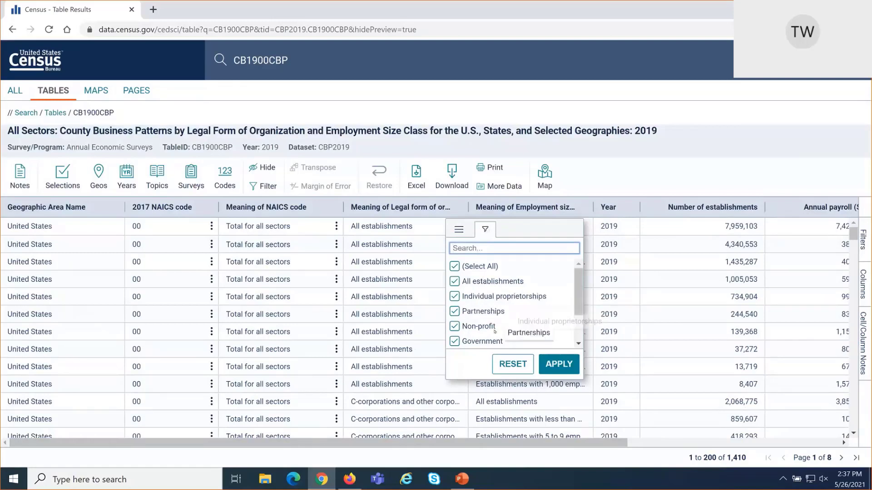
{"action": "scroll", "coordinate": [495, 331], "scroll_direction": "down", "scroll_amount": 1}
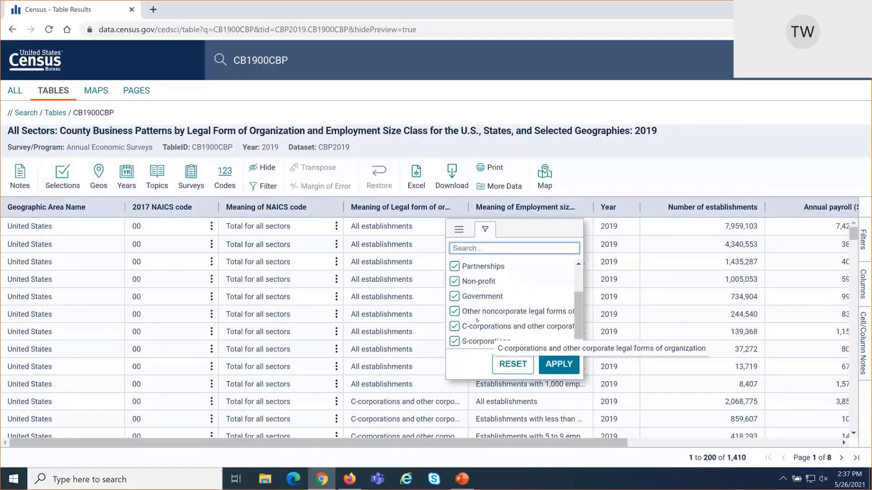
{"action": "left_click", "coordinate": [580, 207]}
{"action": "left_click_drag", "start_coordinate": [704, 298], "coordinate": [700, 343]}
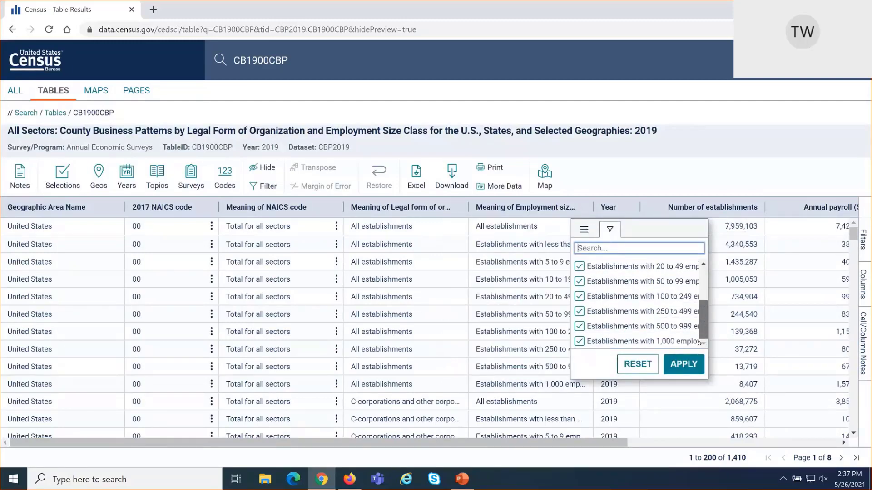
- Close the employment size filter without changes and highlight the table's NAICS meaning, legal form and employment size columns
{"action": "scroll", "coordinate": [635, 345], "scroll_direction": "up", "scroll_amount": 3}
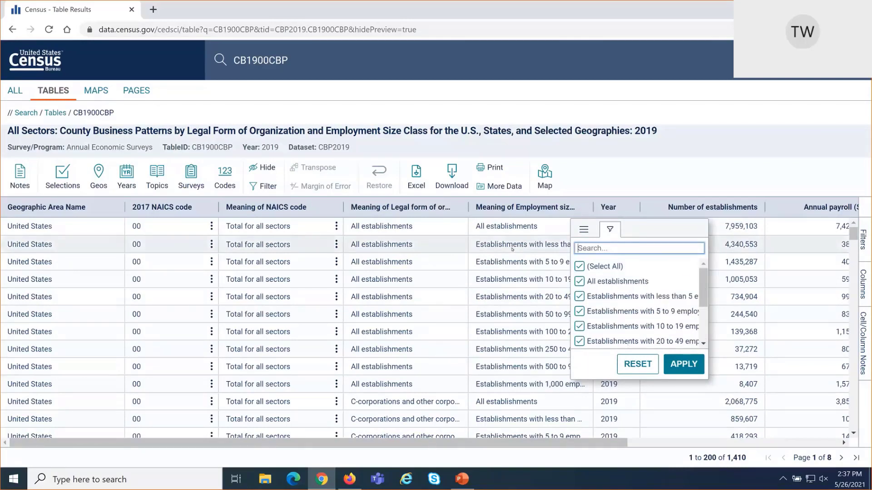
{"action": "left_click", "coordinate": [483, 248]}
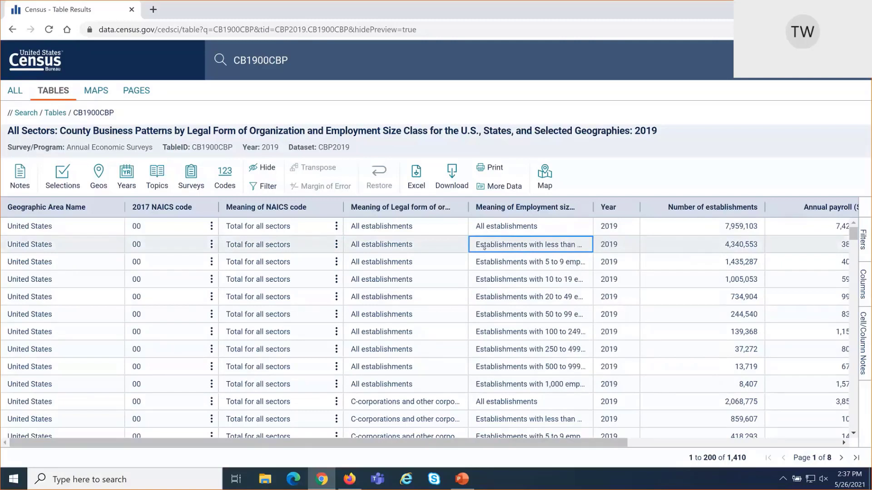
{"action": "left_click_drag", "start_coordinate": [484, 248], "coordinate": [514, 417]}
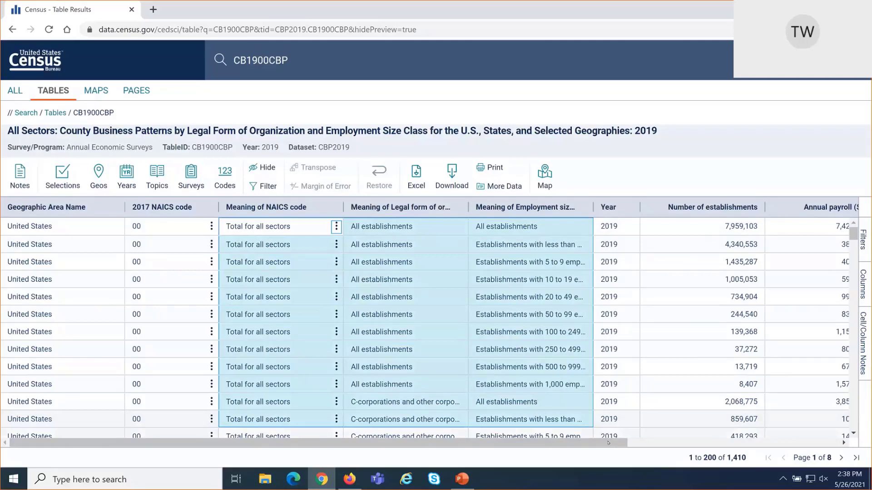
- Examine the table's measure columns: number of establishments, annual payroll, first-quarter payroll and number of employees
{"action": "left_click_drag", "start_coordinate": [608, 443], "coordinate": [820, 443]}
{"action": "left_click", "coordinate": [414, 226]}
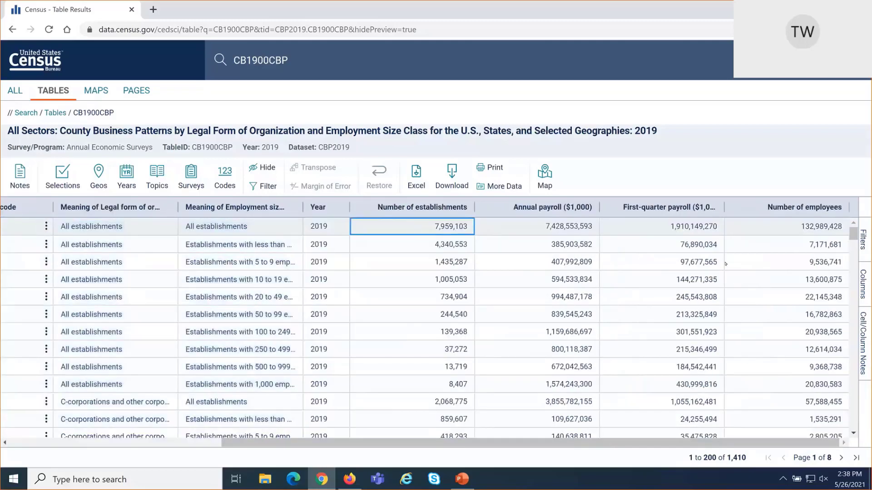
{"action": "left_click_drag", "start_coordinate": [725, 263], "coordinate": [786, 445]}
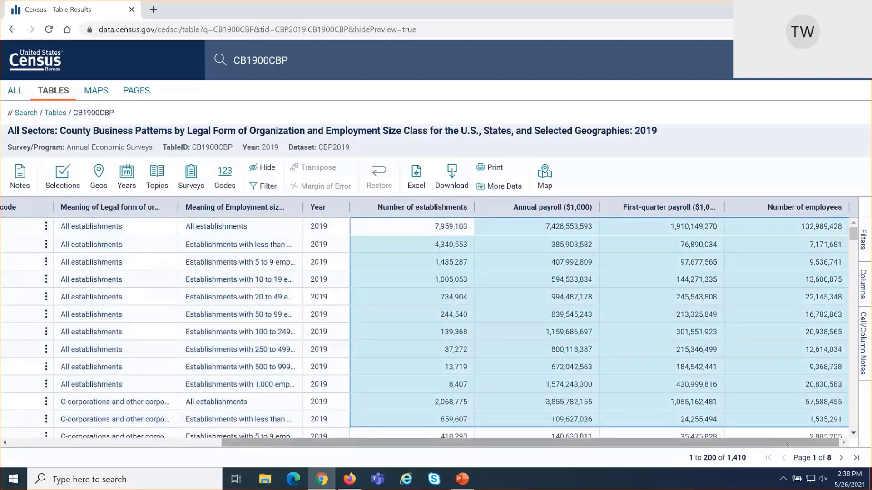
{"action": "left_click", "coordinate": [423, 230]}
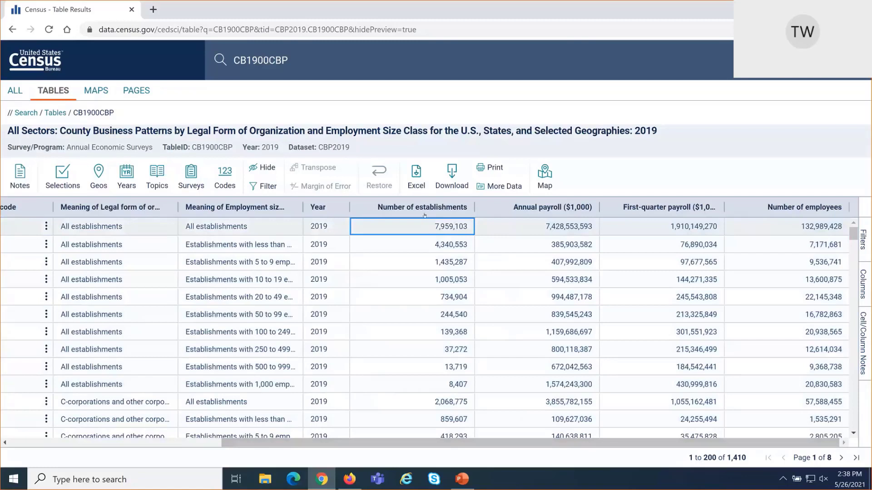
{"action": "left_click", "coordinate": [585, 232]}
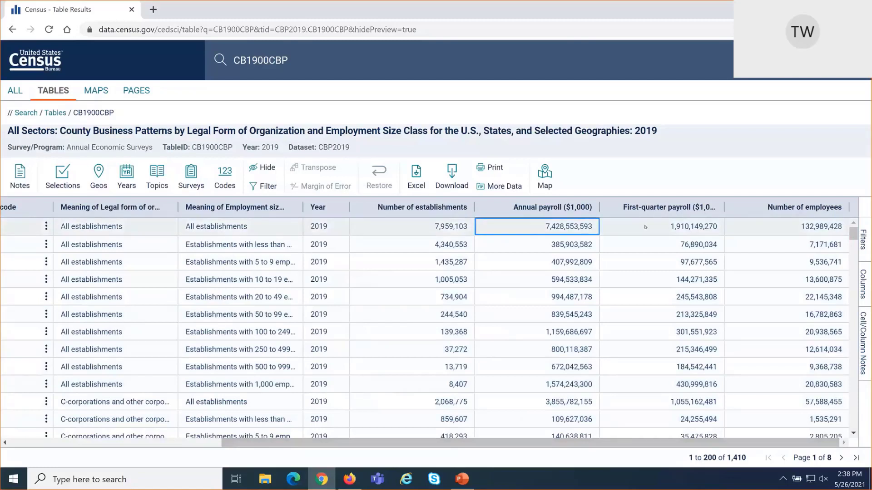
{"action": "left_click", "coordinate": [667, 231]}
{"action": "key", "text": "Right"}
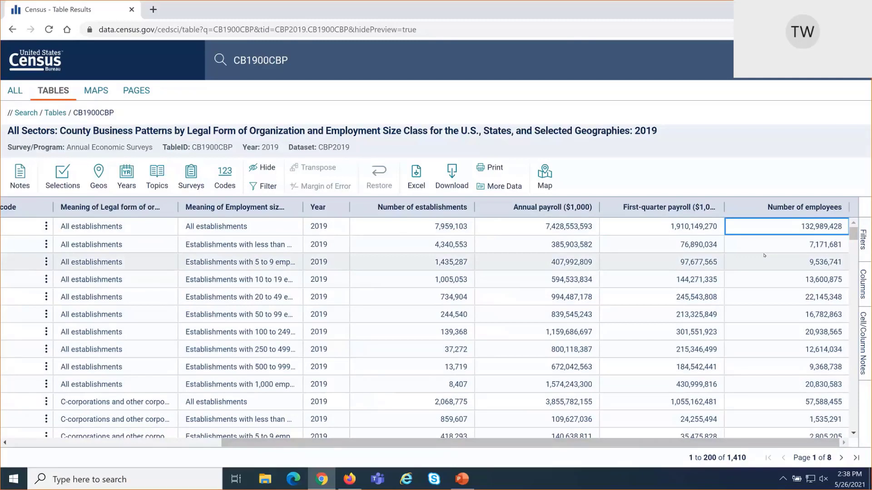
- Set the table's geography to all counties in Florida, using summary level 050 - County with summary levels shown
{"action": "left_click", "coordinate": [92, 193]}
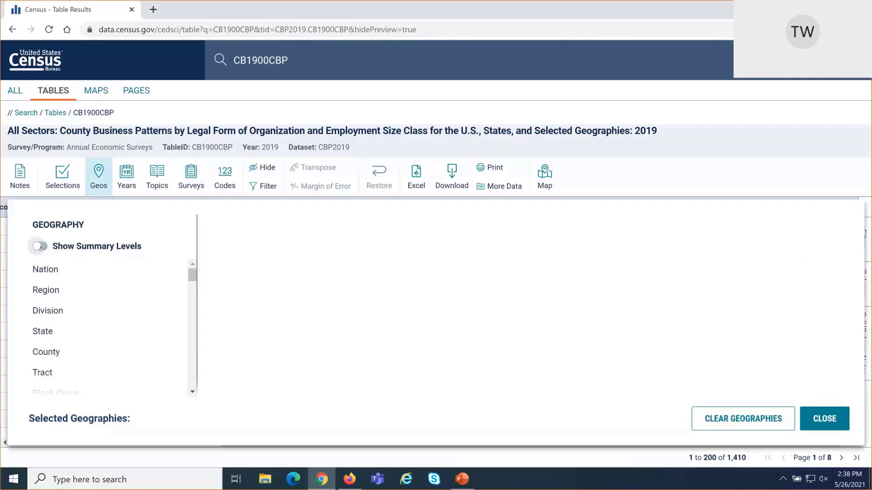
{"action": "left_click", "coordinate": [44, 248]}
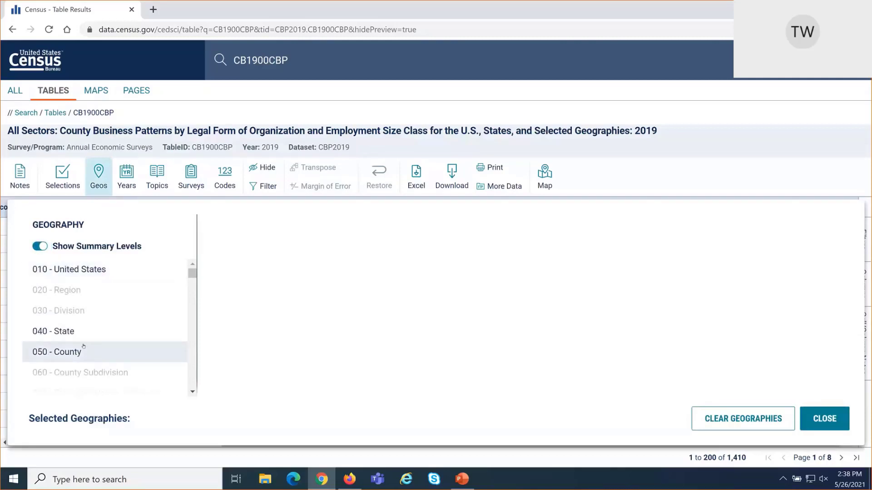
{"action": "scroll", "coordinate": [84, 347], "scroll_direction": "down", "scroll_amount": 3}
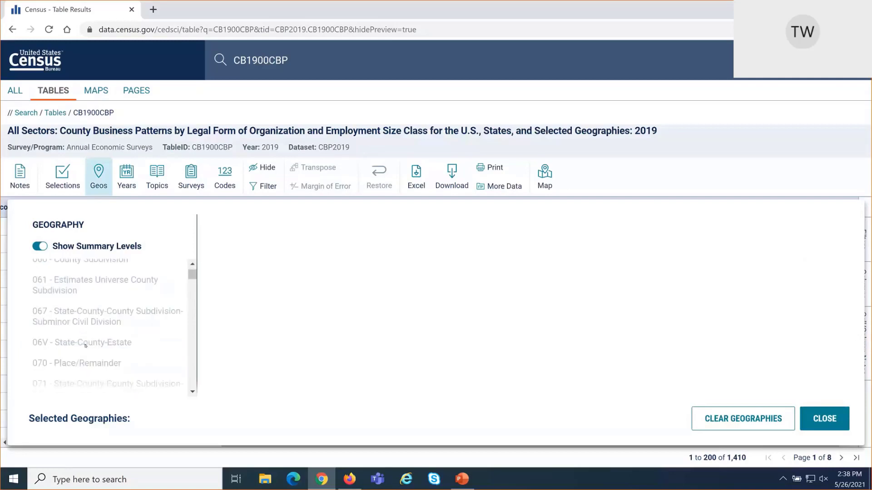
{"action": "scroll", "coordinate": [85, 345], "scroll_direction": "up", "scroll_amount": 3}
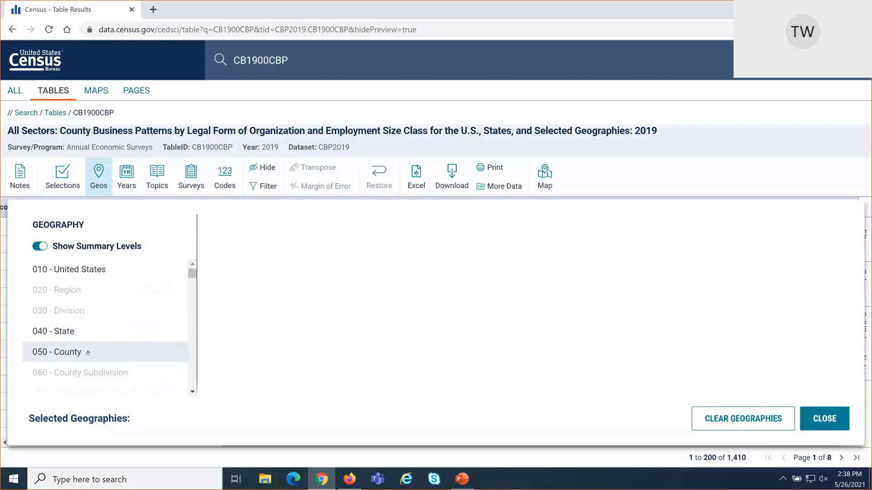
{"action": "left_click", "coordinate": [83, 352]}
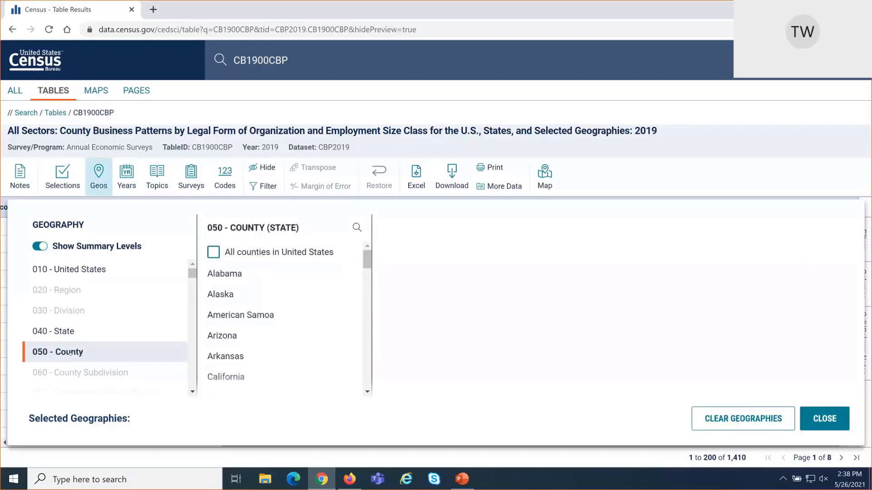
{"action": "scroll", "coordinate": [255, 301], "scroll_direction": "down", "scroll_amount": 6}
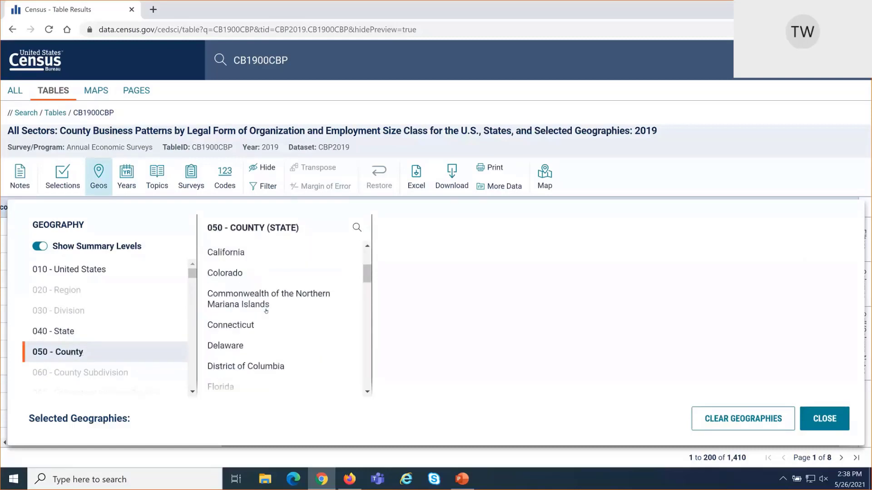
{"action": "scroll", "coordinate": [256, 302], "scroll_direction": "up", "scroll_amount": 1}
{"action": "left_click", "coordinate": [240, 290]}
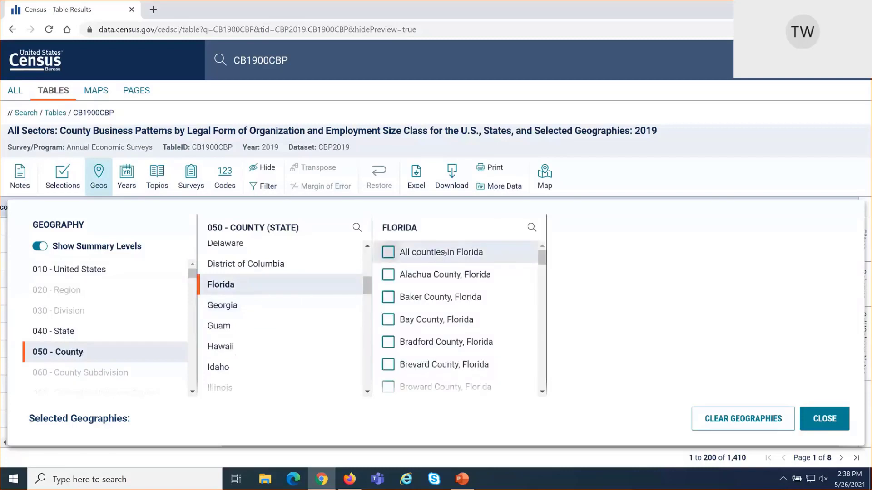
{"action": "left_click", "coordinate": [444, 253]}
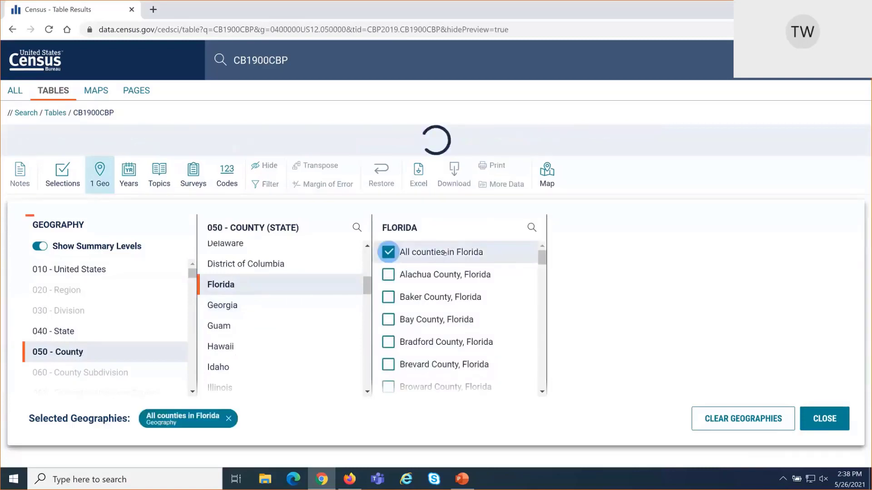
{"action": "left_click", "coordinate": [830, 427]}
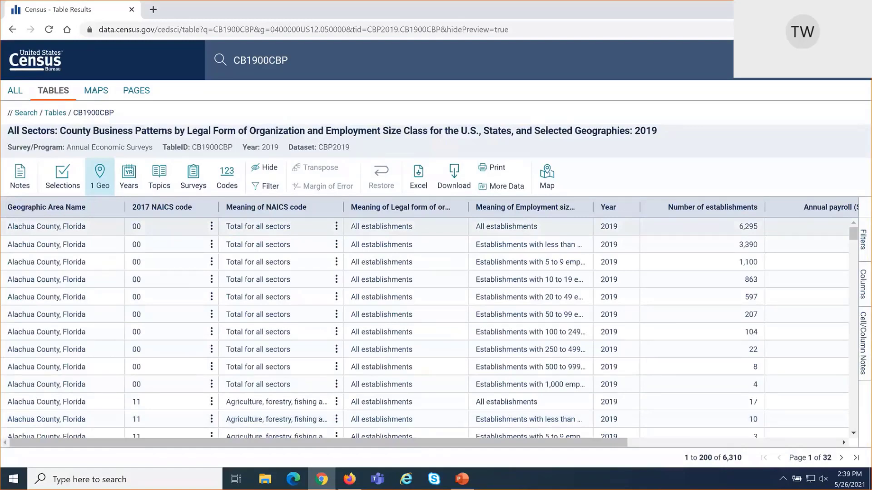
- Display the Florida county data as a map and set its 2017 NAICS code to 721 - Accommodation
{"action": "left_click", "coordinate": [94, 91]}
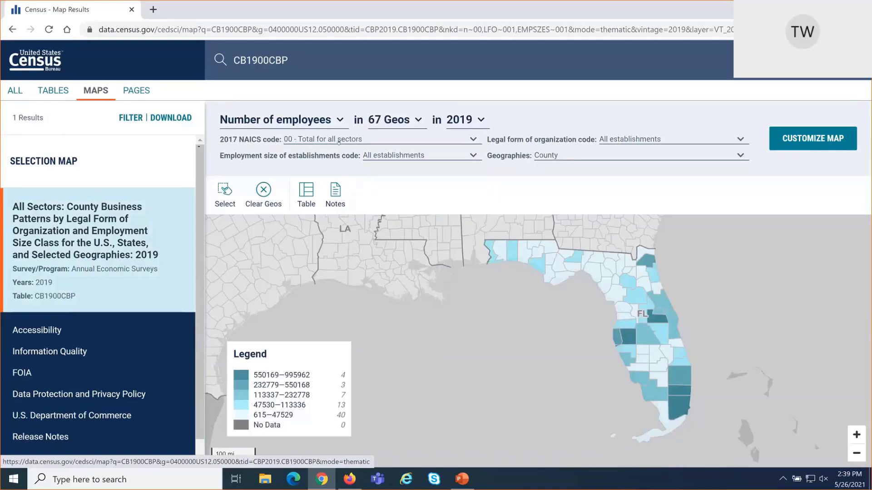
{"action": "left_click", "coordinate": [369, 140]}
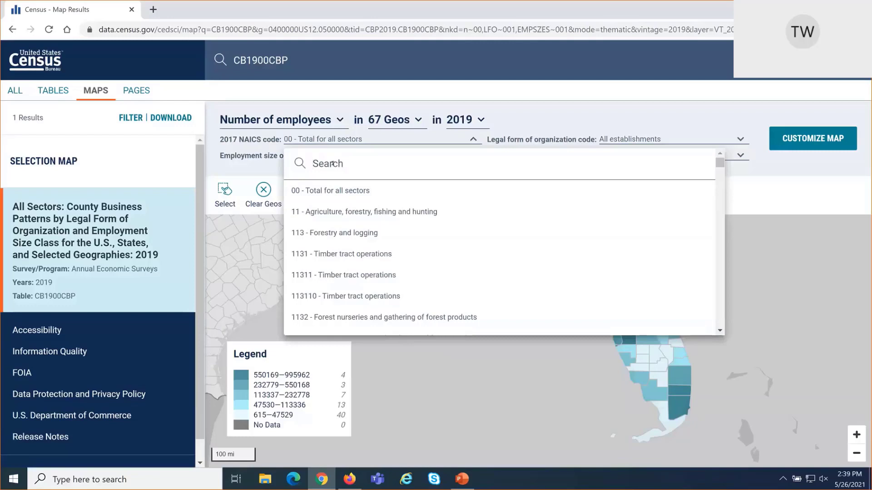
{"action": "type", "text": "accommodation"}
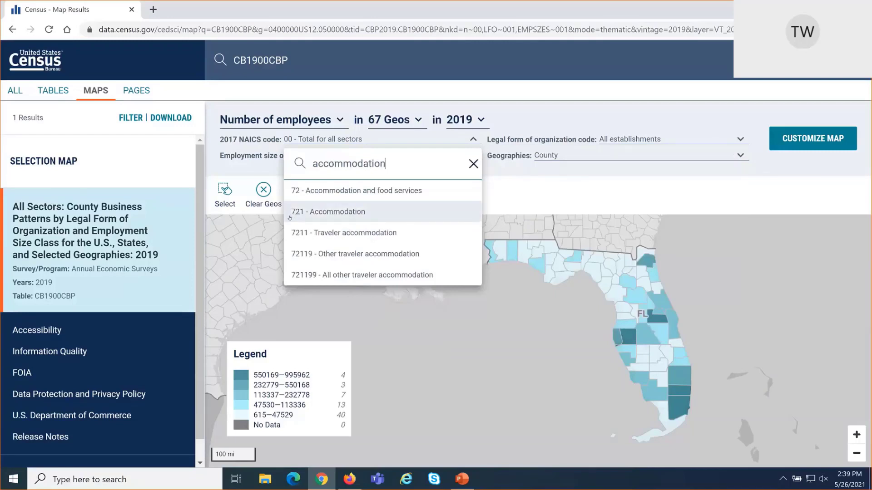
{"action": "left_click", "coordinate": [413, 210]}
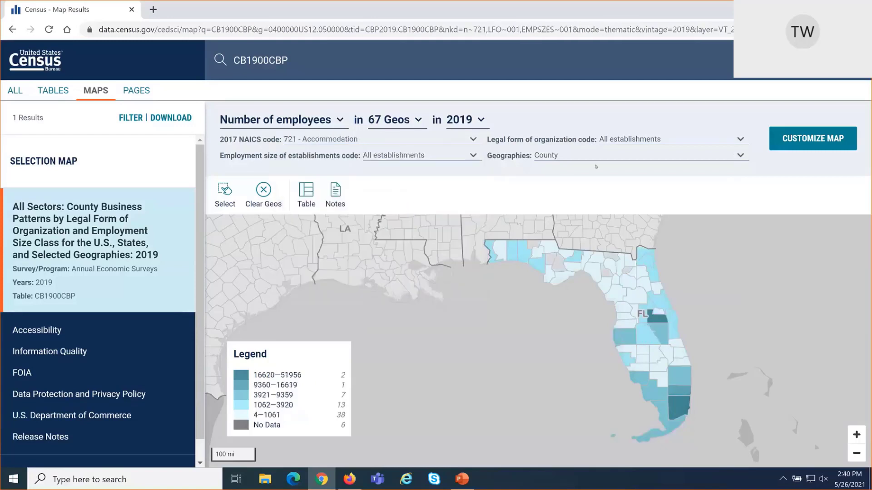
- Review the map's legal form of organization and employment size options, leaving both at All establishments
{"action": "left_click", "coordinate": [629, 142]}
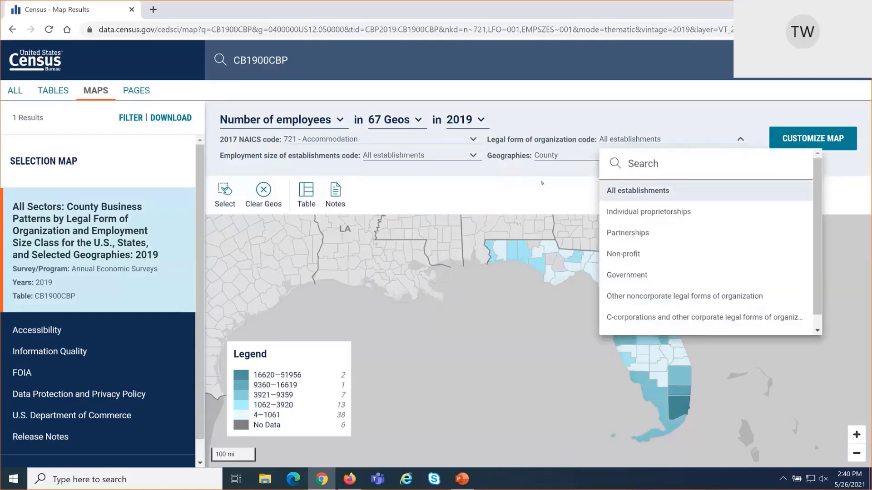
{"action": "left_click", "coordinate": [472, 156]}
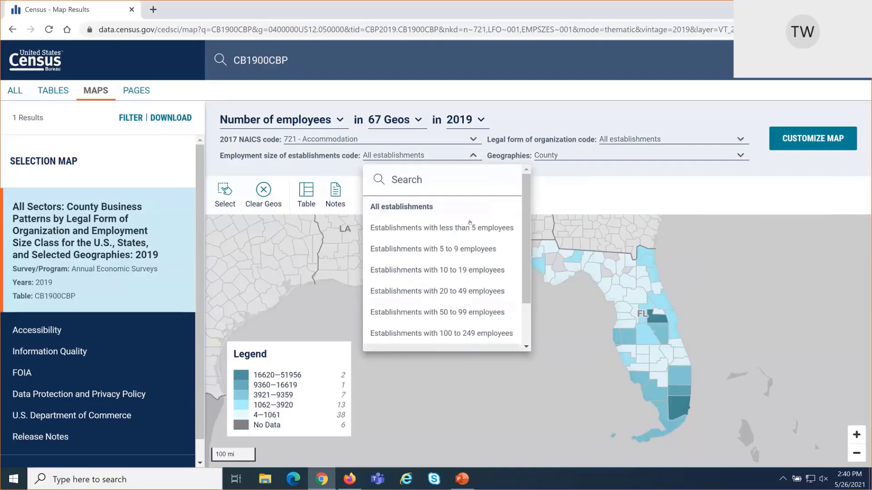
{"action": "left_click", "coordinate": [476, 384]}
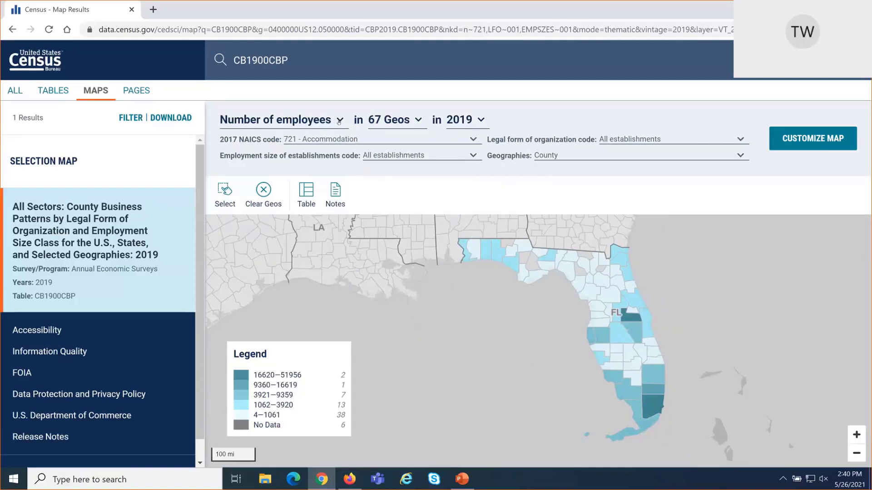
- Set the mapped variable to Number of establishments and display the value for Miami-Dade County
{"action": "left_click", "coordinate": [339, 120]}
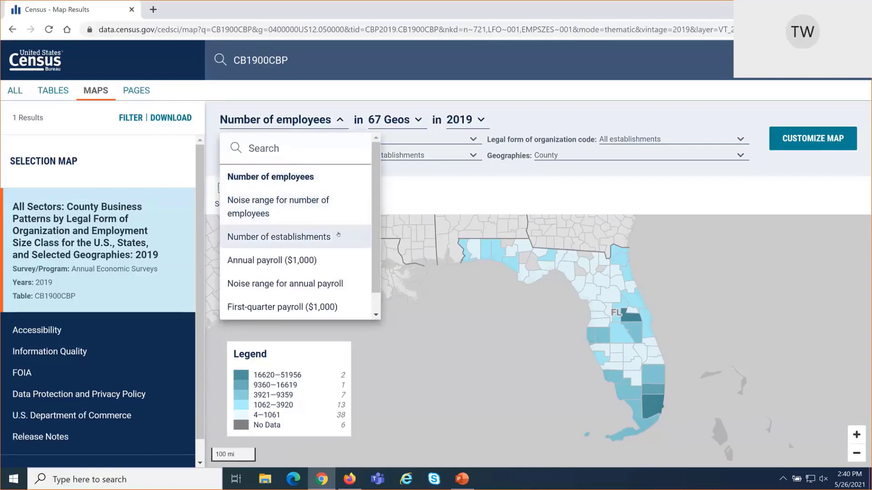
{"action": "left_click", "coordinate": [338, 234]}
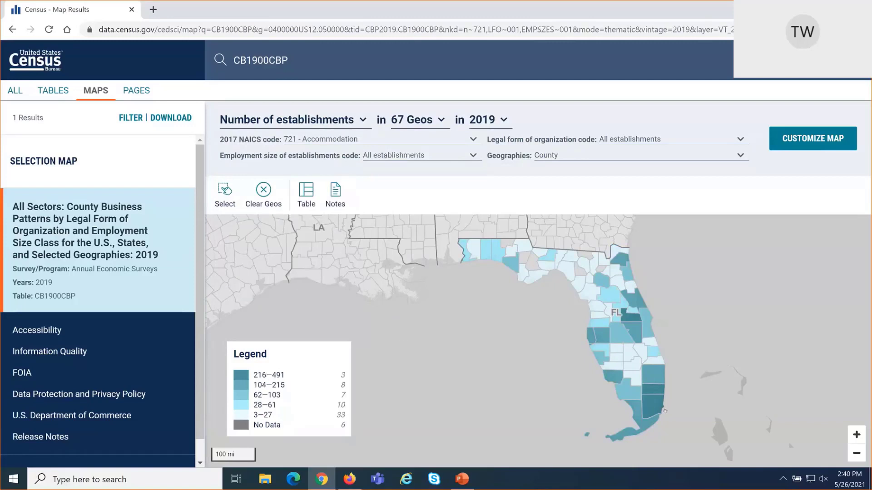
{"action": "scroll", "coordinate": [664, 411], "scroll_direction": "up", "scroll_amount": 1}
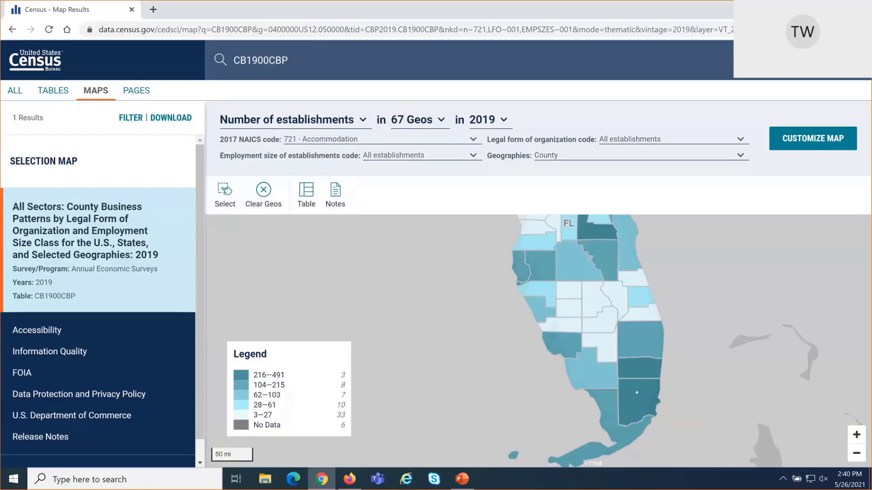
{"action": "left_click", "coordinate": [636, 395]}
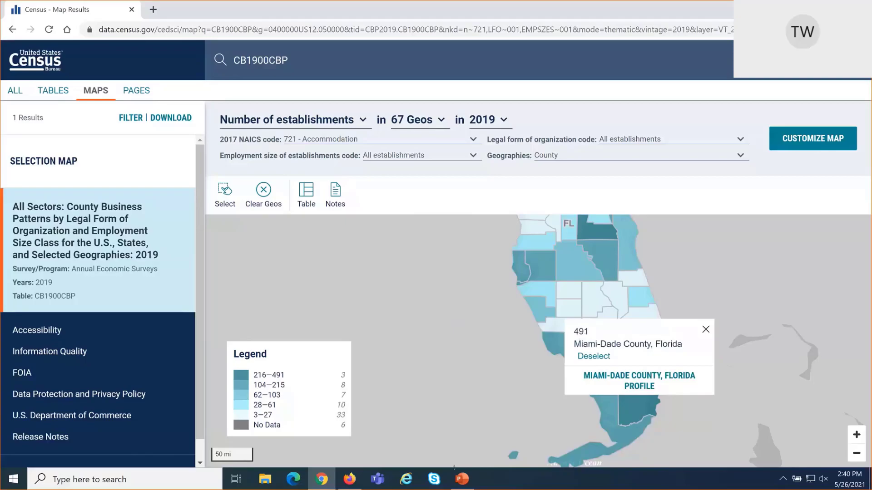
- Switch to the PowerPoint webinar, advance to the Selection Map slide, and return to data.census.gov in Chrome
{"action": "left_click", "coordinate": [462, 478]}
{"action": "key", "text": "Right"}
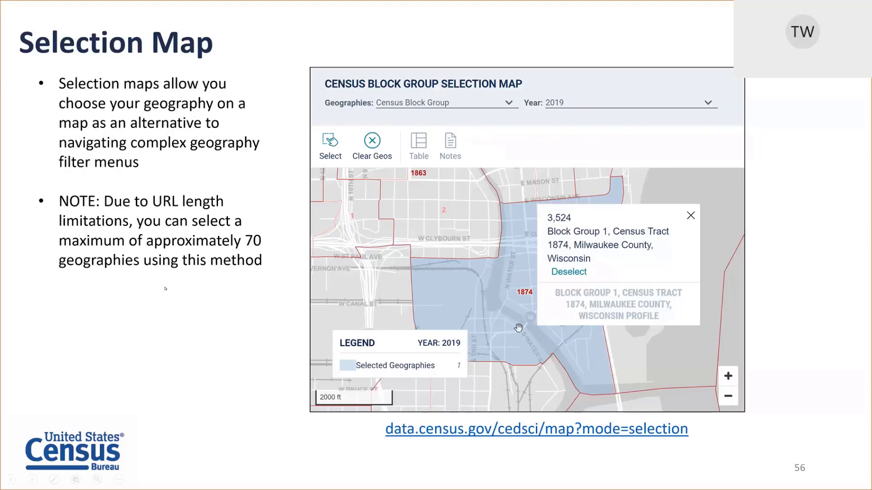
{"action": "key", "text": "Escape"}
{"action": "key", "text": "alt+Tab"}
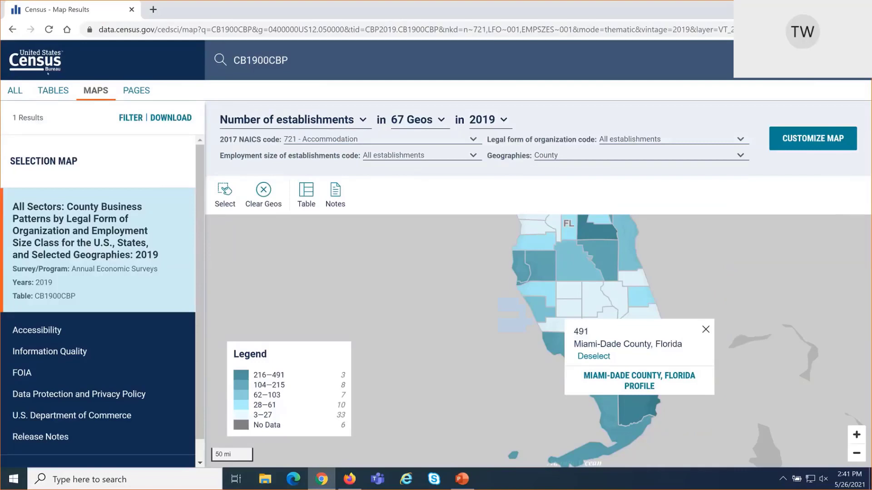
- Run a blank search from the data.census.gov home page and open the selection map from the results
{"action": "left_click", "coordinate": [30, 59]}
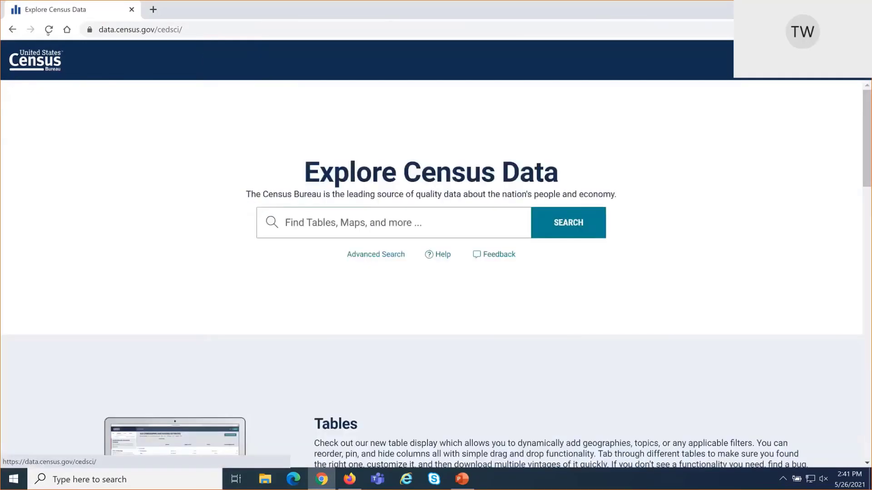
{"action": "left_click", "coordinate": [332, 211]}
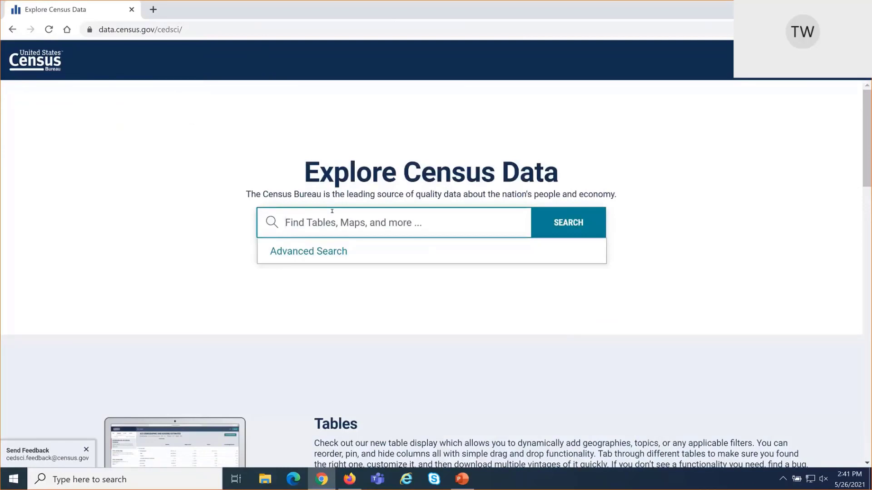
{"action": "key", "text": "Return"}
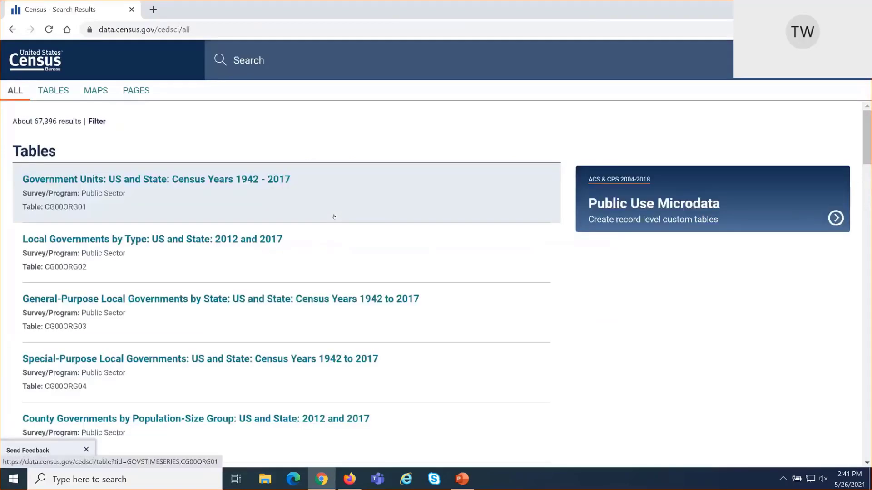
{"action": "left_click", "coordinate": [95, 91]}
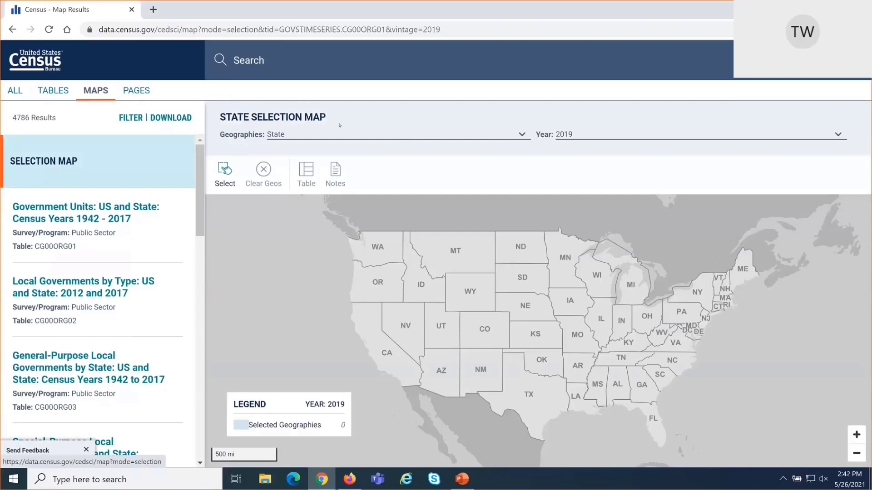
- Find "block" among the selection map's geography levels and set the level to Census Block Group
{"action": "left_click", "coordinate": [317, 158]}
{"action": "scroll", "coordinate": [337, 204], "scroll_direction": "down", "scroll_amount": 5}
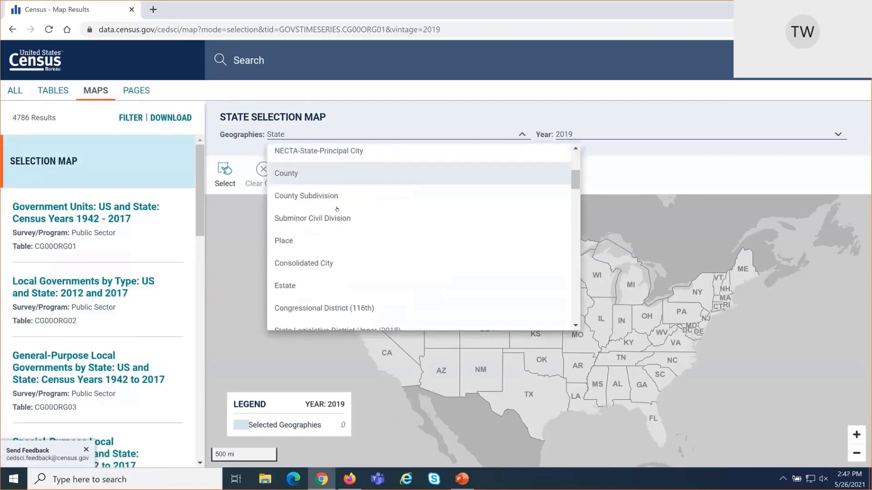
{"action": "scroll", "coordinate": [336, 209], "scroll_direction": "down", "scroll_amount": 10}
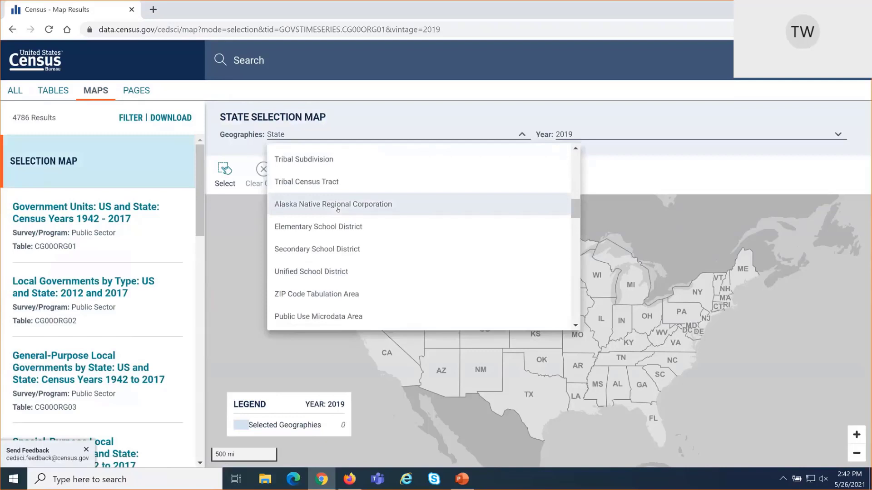
{"action": "scroll", "coordinate": [337, 209], "scroll_direction": "down", "scroll_amount": 3}
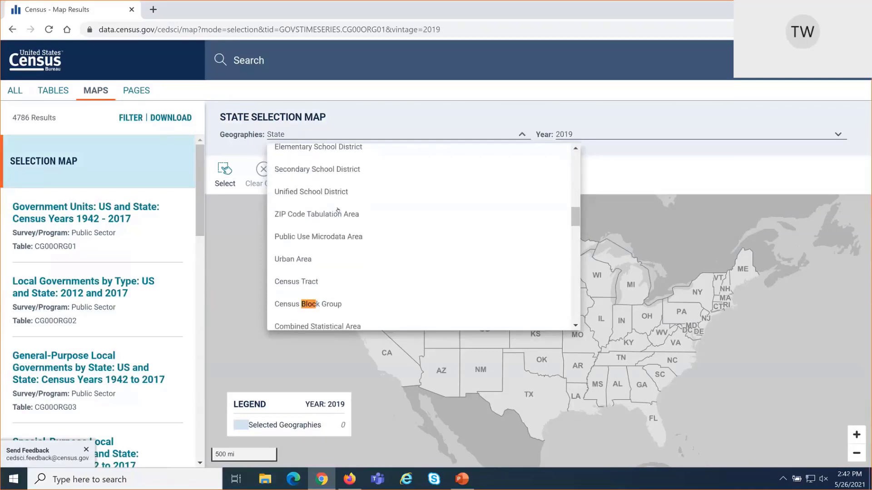
{"action": "type", "text": "k"}
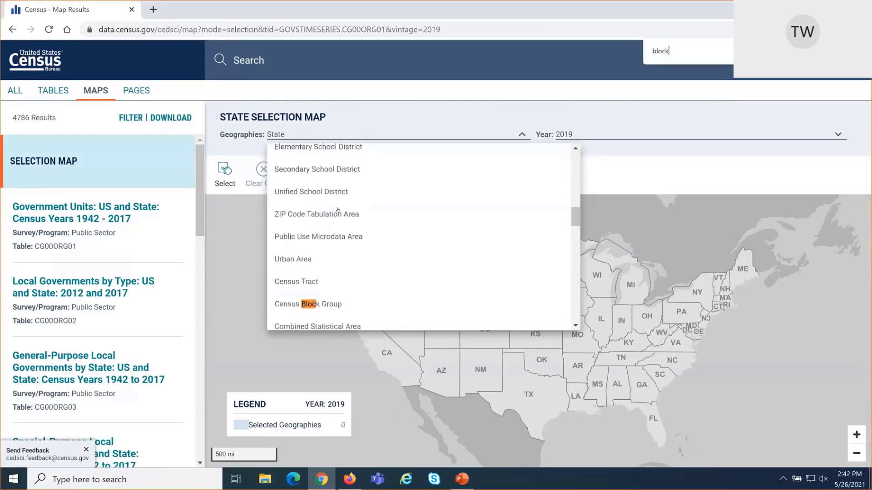
{"action": "scroll", "coordinate": [335, 218], "scroll_direction": "down", "scroll_amount": 2}
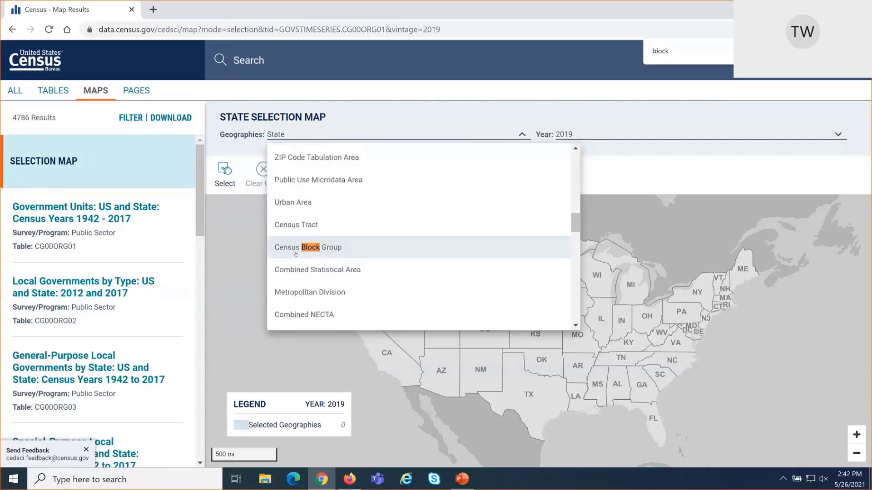
{"action": "left_click", "coordinate": [350, 246]}
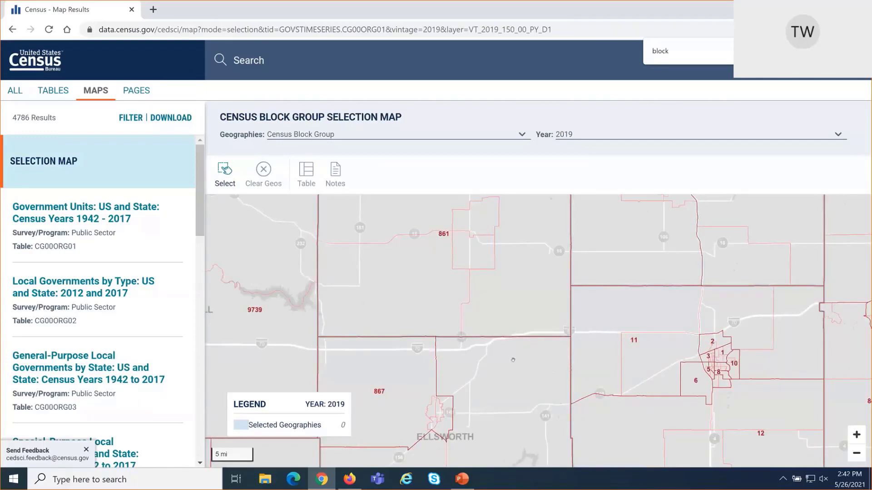
- Locate downtown Milwaukee on the map and select Block Group 1, Census Tract 144, Milwaukee County, Wisconsin
{"action": "scroll", "coordinate": [512, 360], "scroll_direction": "down", "scroll_amount": 1}
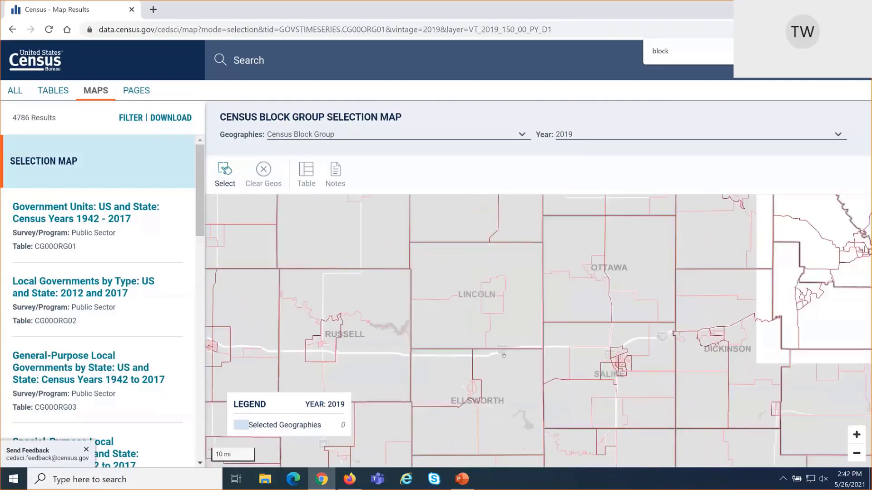
{"action": "scroll", "coordinate": [504, 356], "scroll_direction": "down", "scroll_amount": 2}
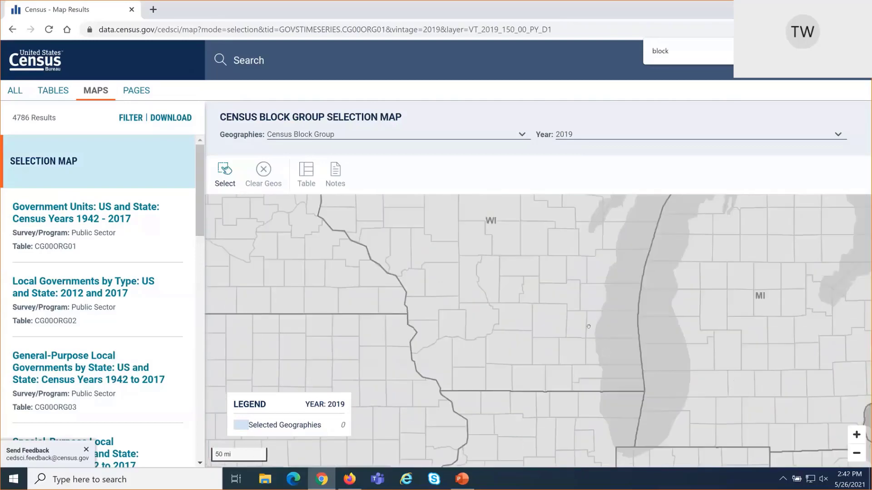
{"action": "scroll", "coordinate": [588, 327], "scroll_direction": "up", "scroll_amount": 2}
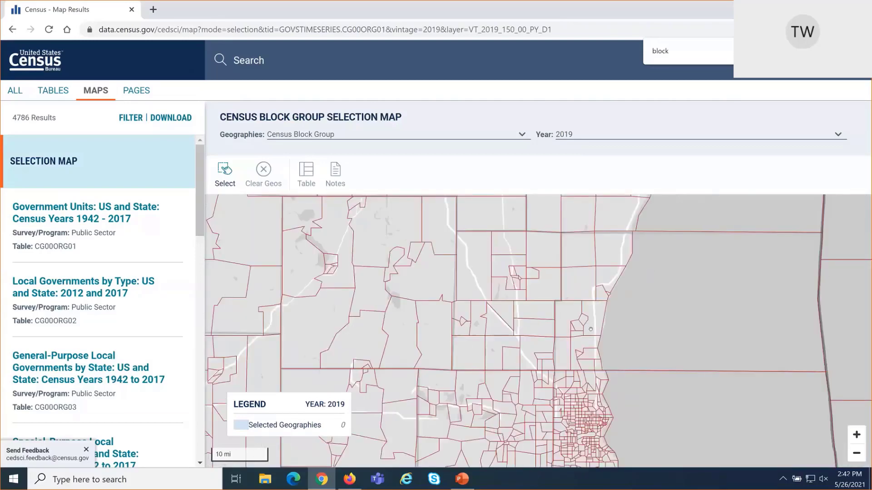
{"action": "scroll", "coordinate": [590, 329], "scroll_direction": "up", "scroll_amount": 1}
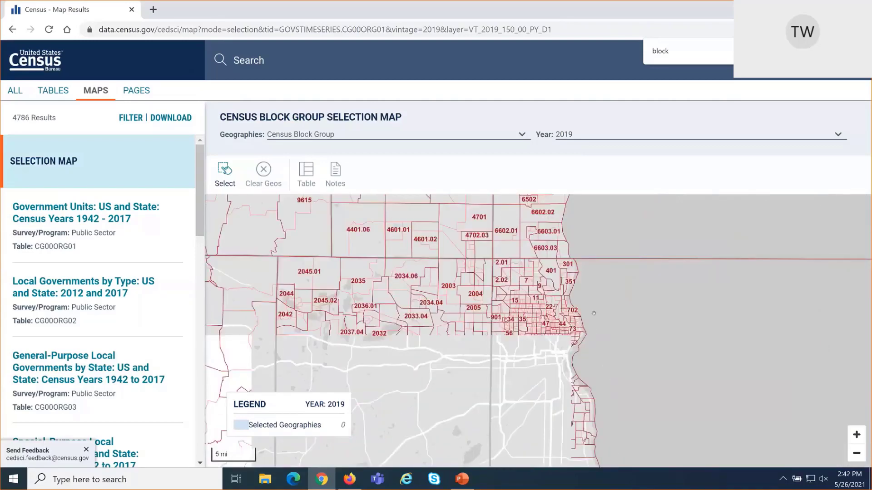
{"action": "scroll", "coordinate": [597, 355], "scroll_direction": "up", "scroll_amount": 1}
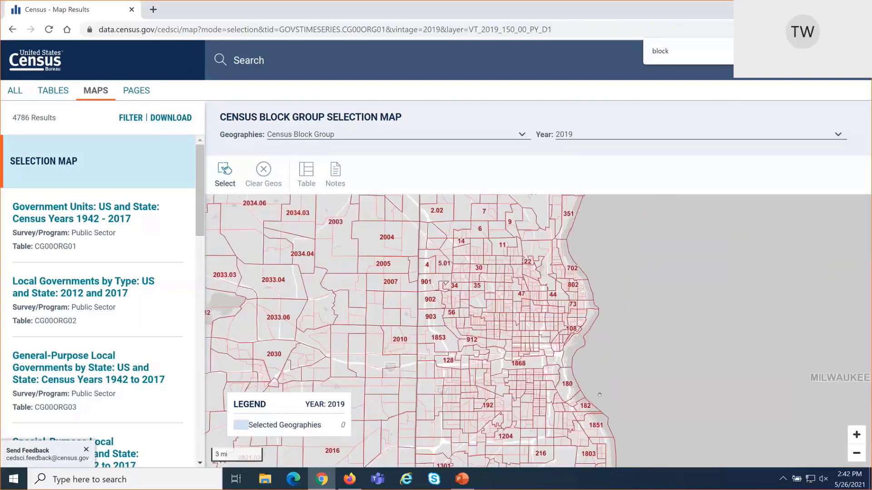
{"action": "scroll", "coordinate": [599, 395], "scroll_direction": "up", "scroll_amount": 1}
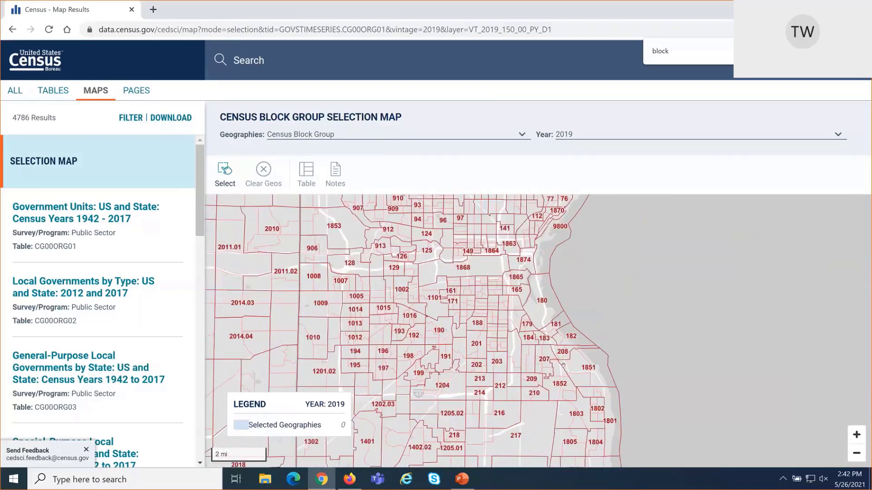
{"action": "scroll", "coordinate": [563, 365], "scroll_direction": "down", "scroll_amount": 1}
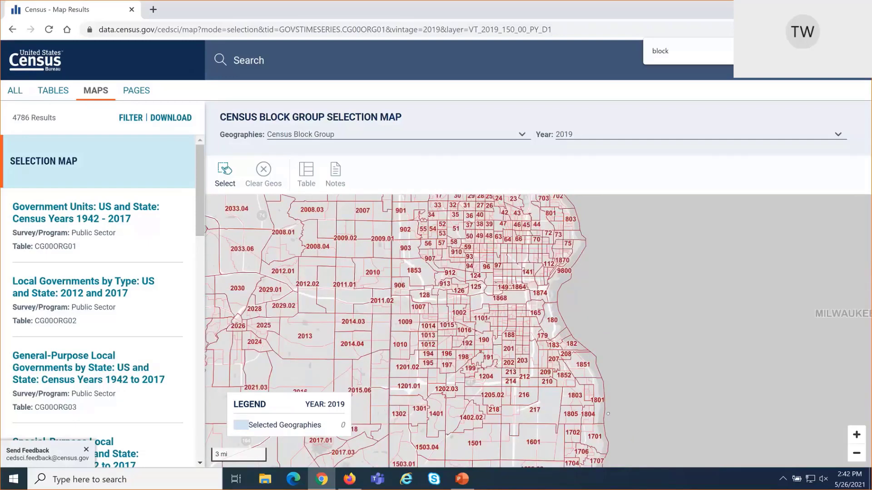
{"action": "scroll", "coordinate": [608, 414], "scroll_direction": "down", "scroll_amount": 1}
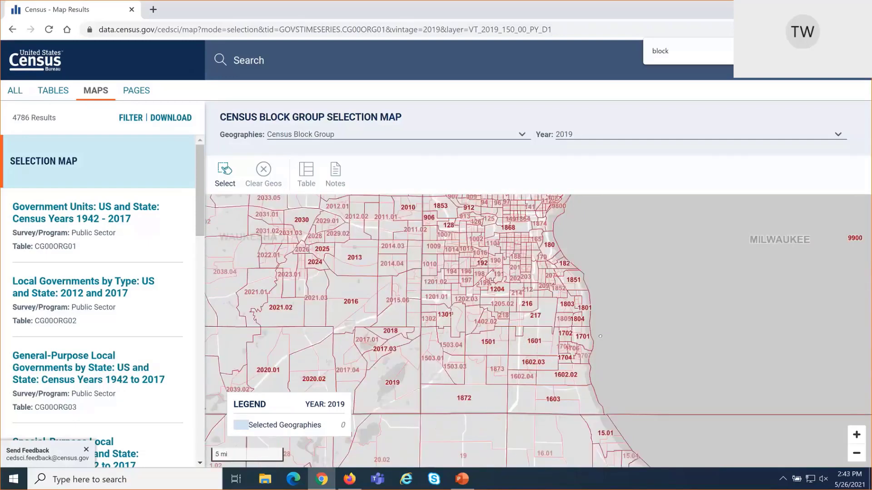
{"action": "scroll", "coordinate": [600, 336], "scroll_direction": "up", "scroll_amount": 2}
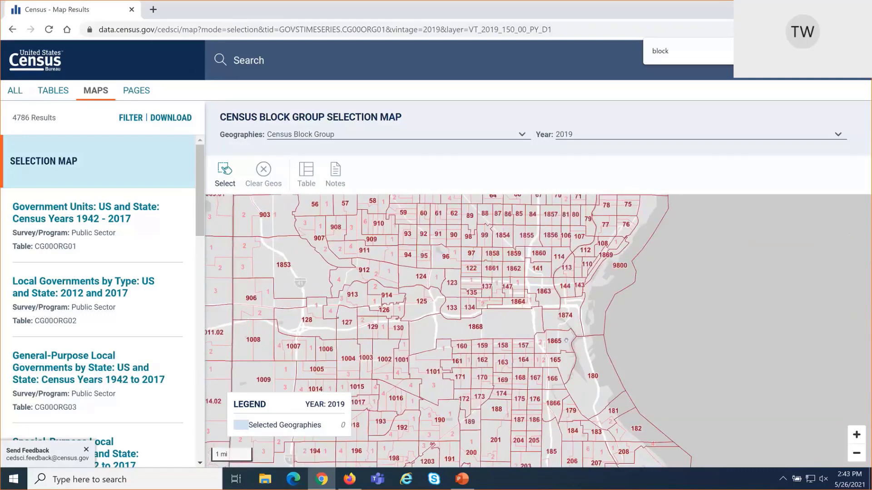
{"action": "scroll", "coordinate": [566, 340], "scroll_direction": "down", "scroll_amount": 1}
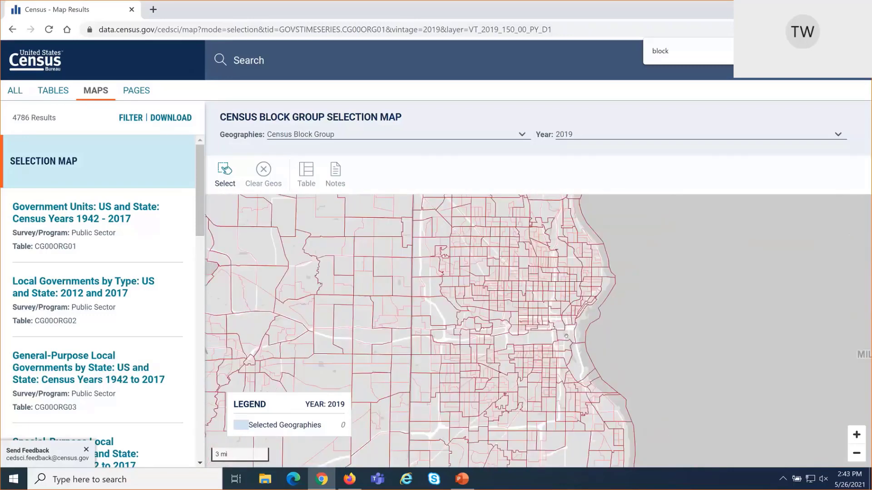
{"action": "scroll", "coordinate": [566, 336], "scroll_direction": "up", "scroll_amount": 1}
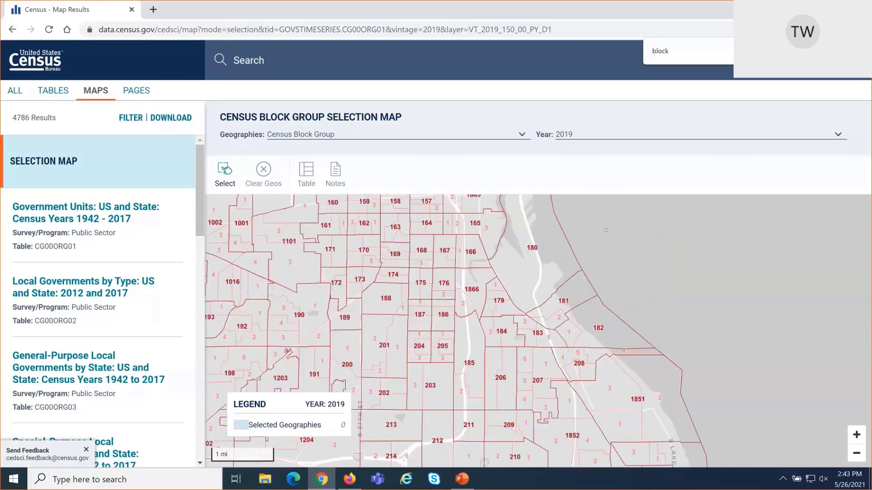
{"action": "scroll", "coordinate": [606, 230], "scroll_direction": "up", "scroll_amount": 2}
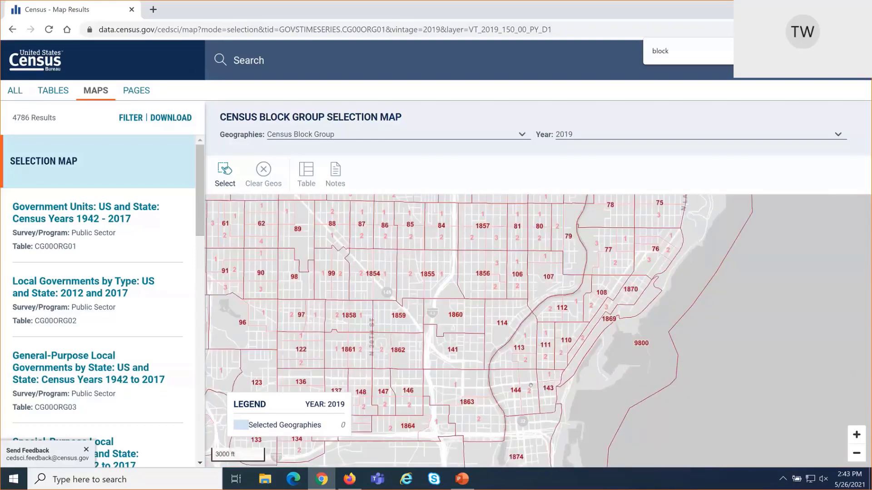
{"action": "left_click", "coordinate": [511, 390]}
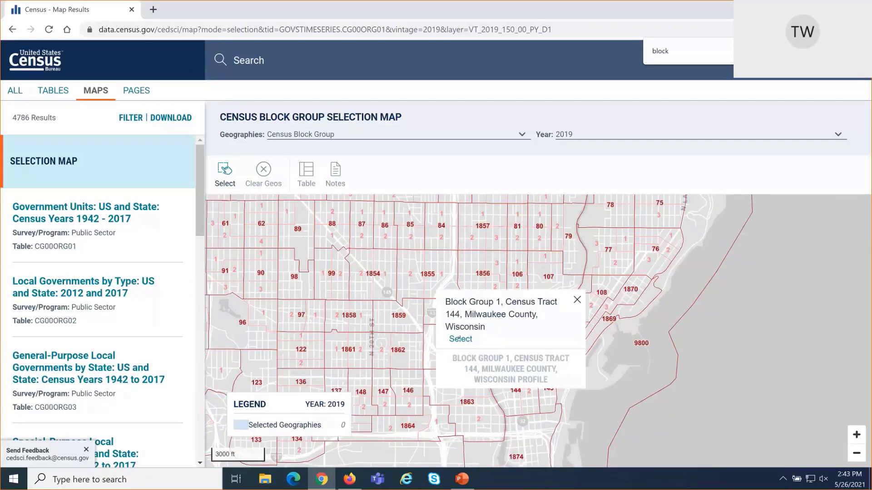
{"action": "left_click", "coordinate": [547, 322]}
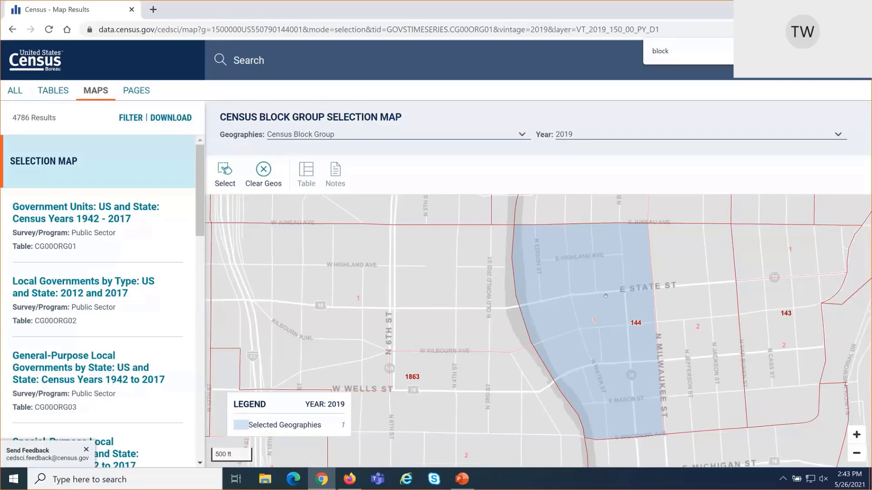
- View the pop-up for the selected Block Group 1 in Census Tract 144 and close it without deselecting
{"action": "scroll", "coordinate": [608, 298], "scroll_direction": "down", "scroll_amount": 1}
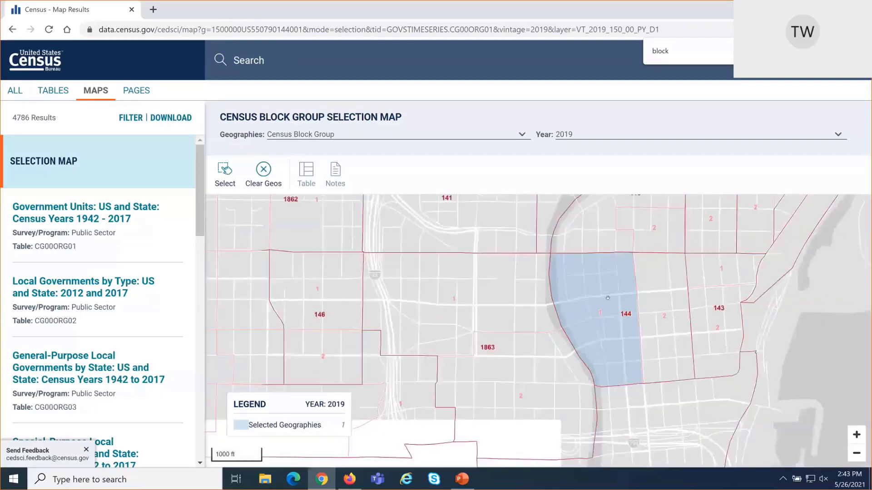
{"action": "scroll", "coordinate": [608, 324], "scroll_direction": "up", "scroll_amount": 1}
{"action": "left_click", "coordinate": [594, 325]}
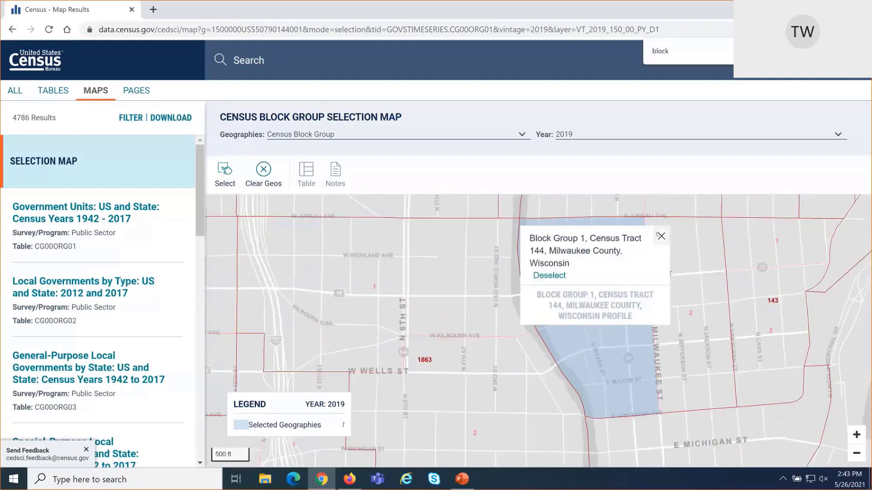
{"action": "left_click", "coordinate": [660, 235]}
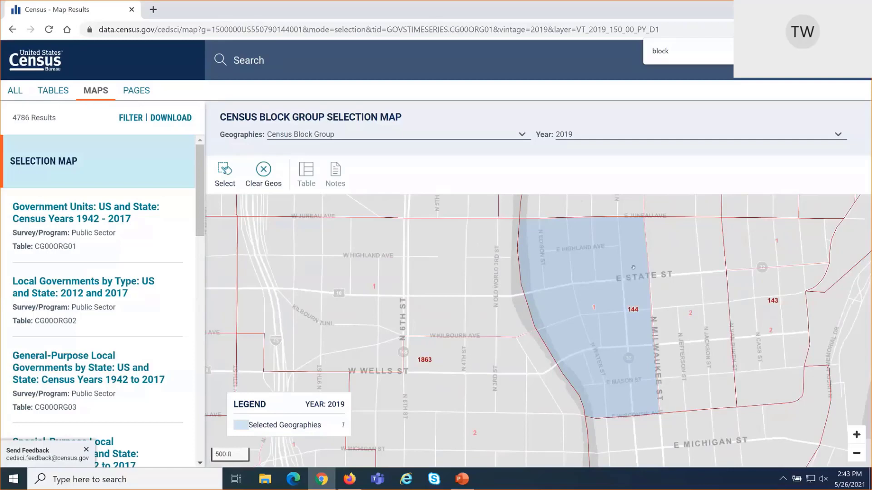
- Add Block Group 1 of Census Tract 113, and box-select the neighbouring block groups across tracts 110, 111, 113, 143 and 144
{"action": "scroll", "coordinate": [632, 268], "scroll_direction": "down", "scroll_amount": 1}
{"action": "left_click", "coordinate": [596, 267]}
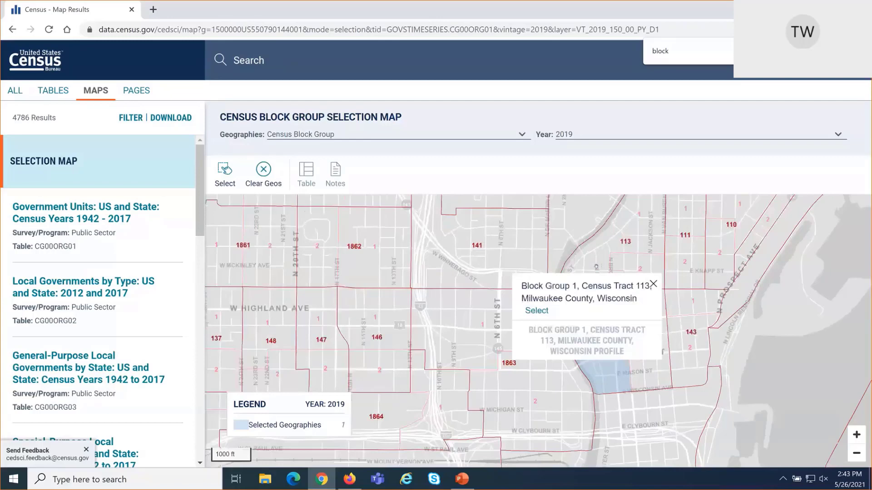
{"action": "left_click", "coordinate": [536, 310]}
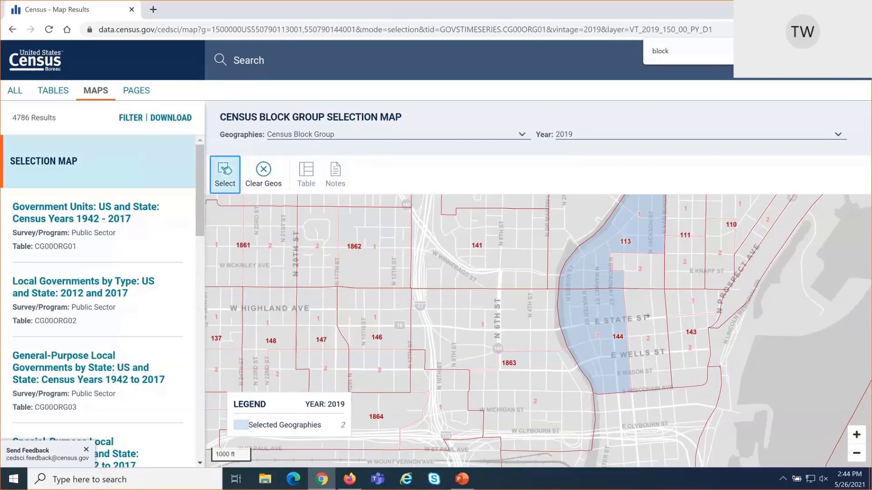
{"action": "left_click_drag", "start_coordinate": [705, 237], "coordinate": [674, 387]}
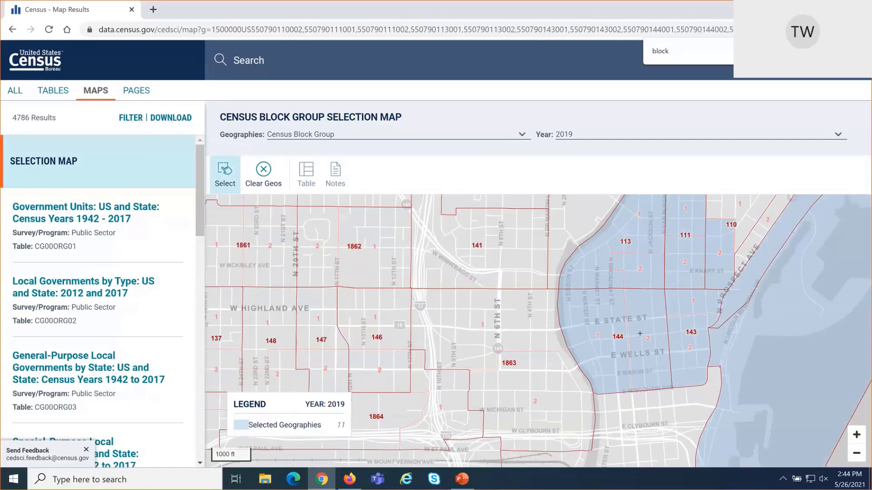
- Deselect the lakefront Block Group 1 of Census Tract 9800 and Block Group 1 of Census Tract 1869
{"action": "scroll", "coordinate": [640, 333], "scroll_direction": "down", "scroll_amount": 1}
{"action": "scroll", "coordinate": [640, 333], "scroll_direction": "down", "scroll_amount": 1}
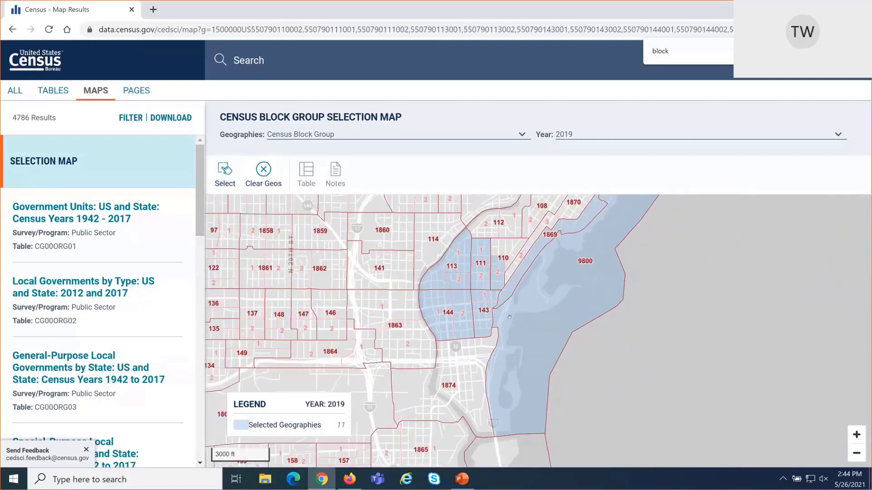
{"action": "left_click", "coordinate": [509, 317]}
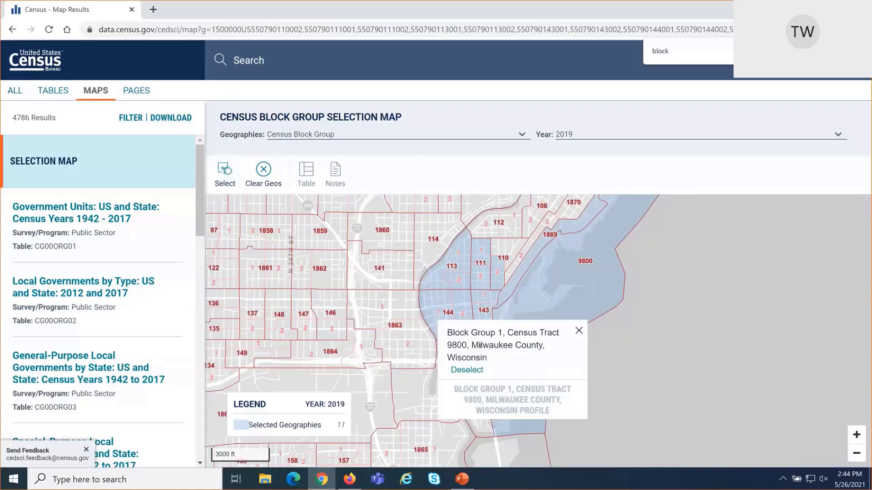
{"action": "left_click", "coordinate": [467, 370]}
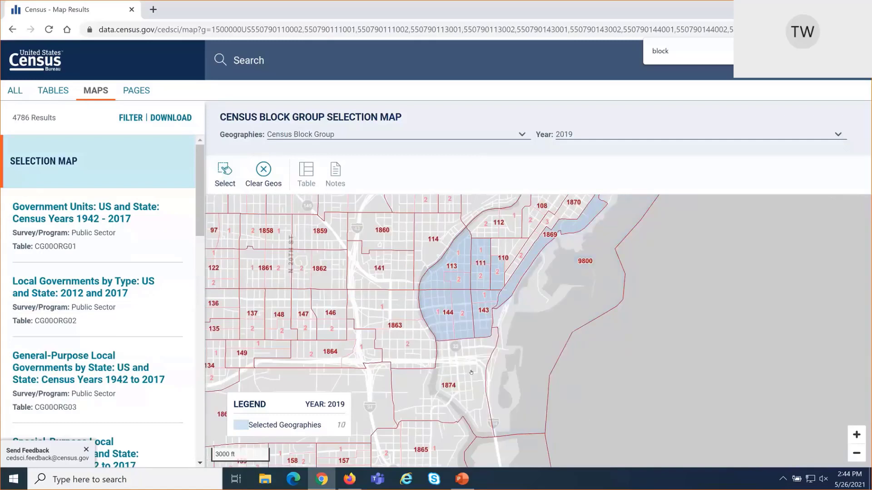
{"action": "left_click", "coordinate": [507, 286]}
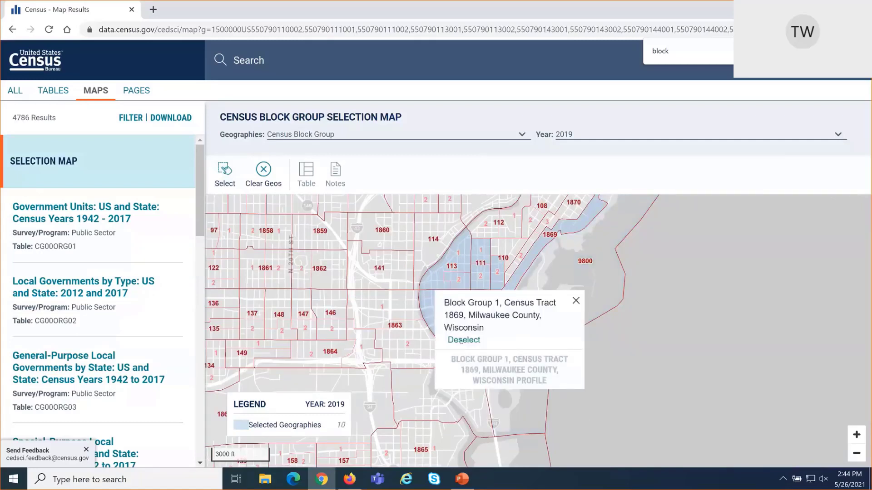
{"action": "left_click", "coordinate": [461, 341]}
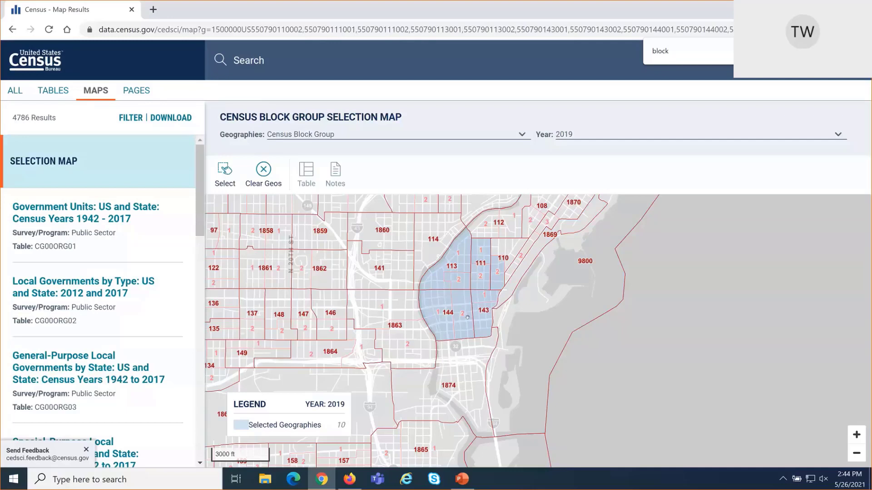
{"action": "scroll", "coordinate": [468, 317], "scroll_direction": "up", "scroll_amount": 1}
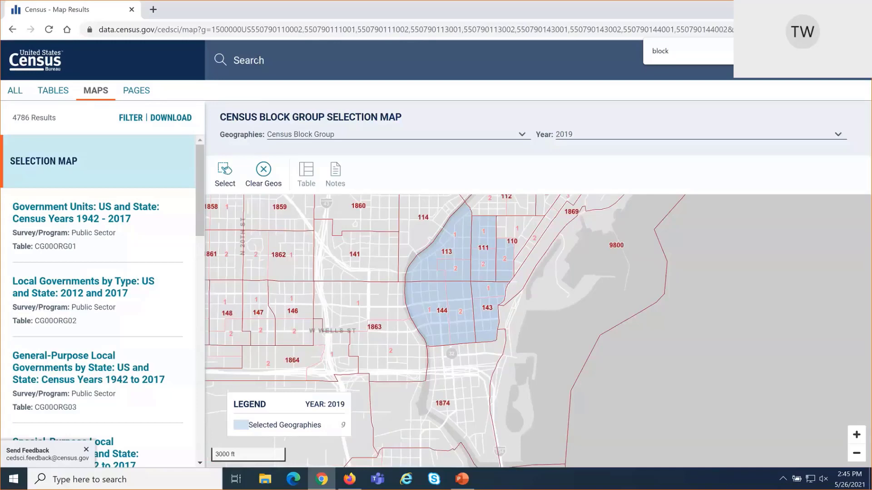
- Open Advanced Search with the selected block groups kept as filters, and dismiss the Send Feedback notice
{"action": "left_click", "coordinate": [262, 60]}
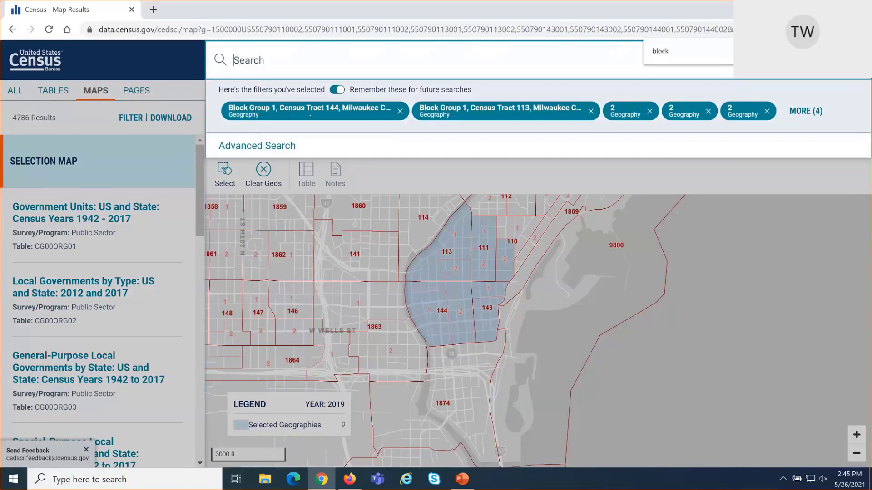
{"action": "left_click", "coordinate": [265, 145]}
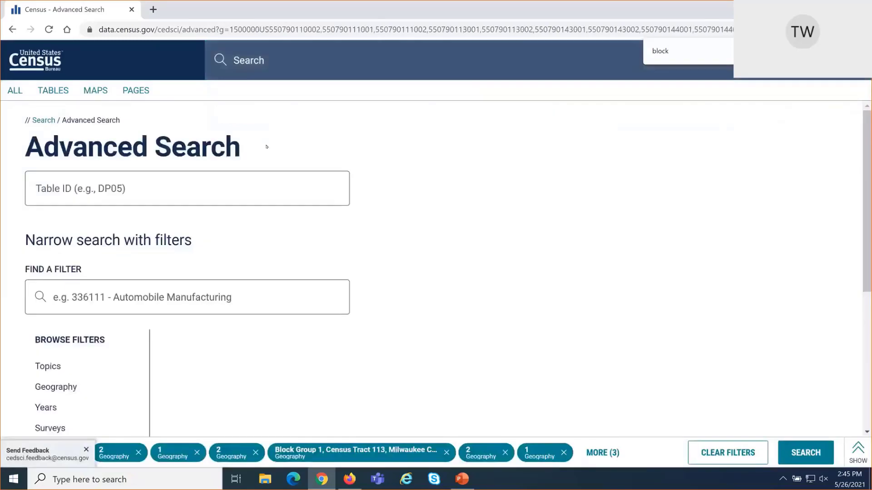
{"action": "left_click", "coordinate": [86, 452]}
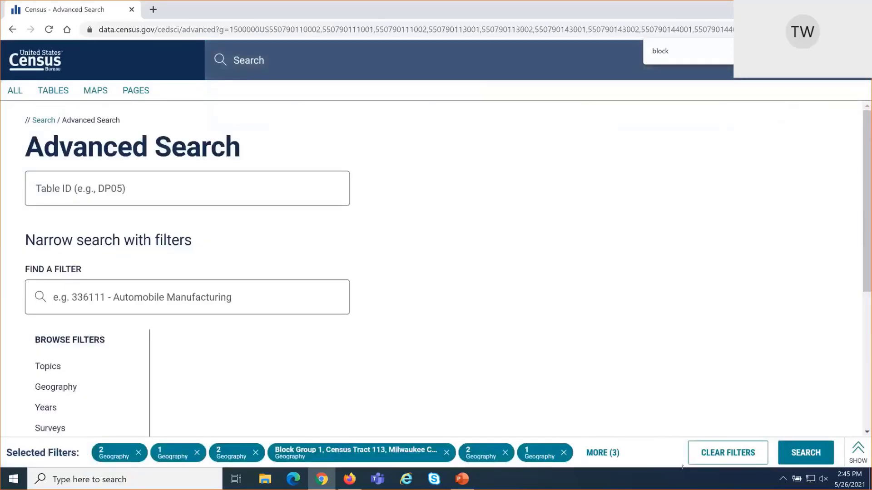
- Add the overall Race and Ethnicity topic as a filter alongside the selected block groups
{"action": "scroll", "coordinate": [468, 321], "scroll_direction": "down", "scroll_amount": 1}
{"action": "scroll", "coordinate": [468, 322], "scroll_direction": "up", "scroll_amount": 1}
{"action": "scroll", "coordinate": [86, 250], "scroll_direction": "down", "scroll_amount": 4}
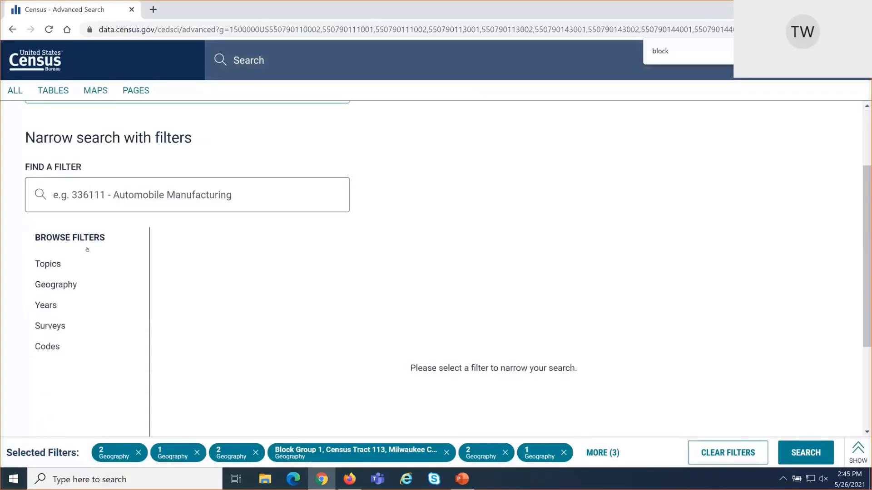
{"action": "left_click", "coordinate": [86, 251]}
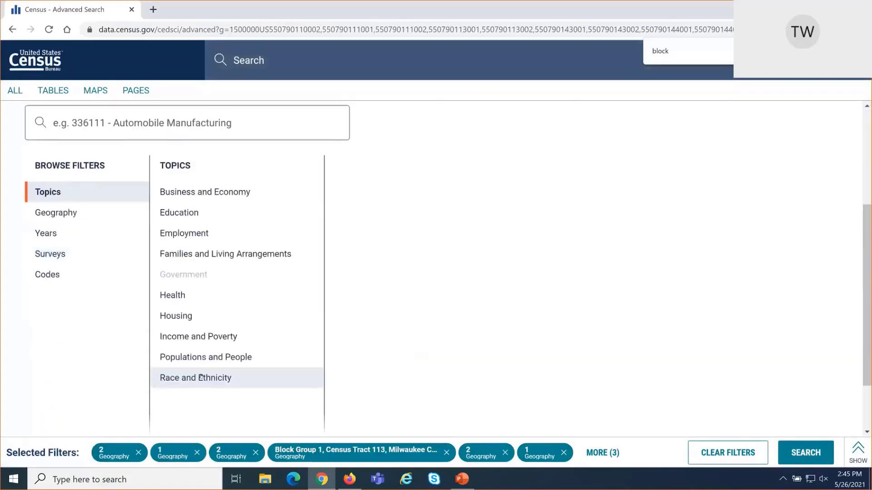
{"action": "left_click", "coordinate": [199, 377]}
{"action": "left_click", "coordinate": [380, 202]}
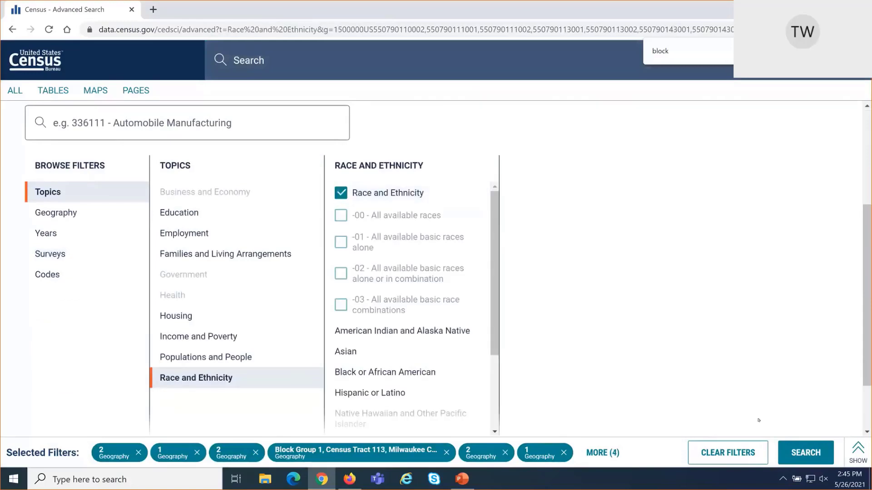
- Run the filtered search and open the American Community Survey RACE table, B02001, from the table results
{"action": "left_click", "coordinate": [793, 453]}
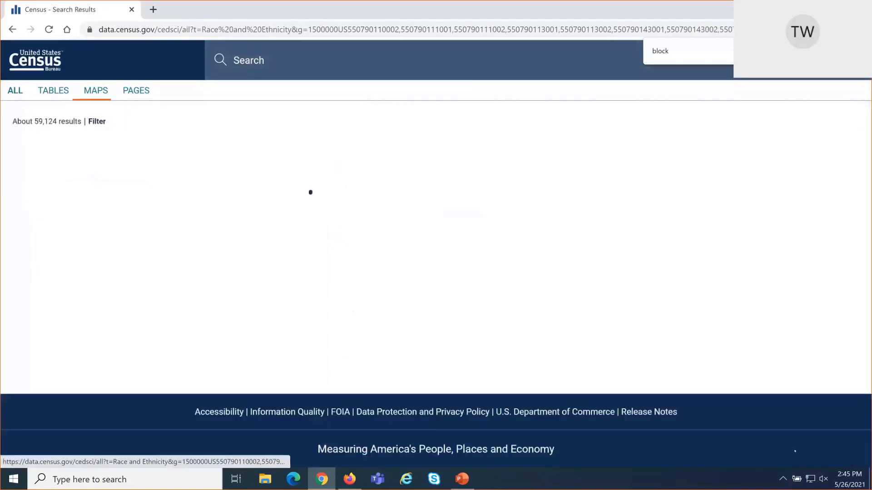
{"action": "left_click", "coordinate": [58, 88]}
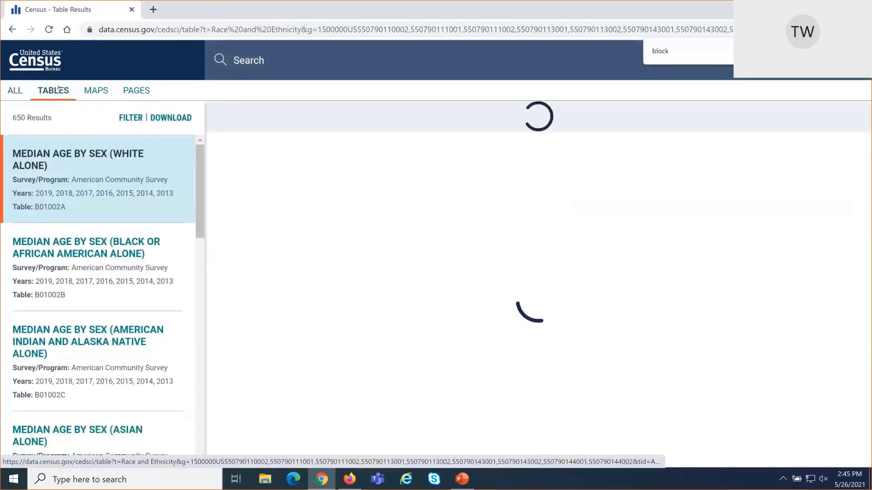
{"action": "scroll", "coordinate": [107, 279], "scroll_direction": "down", "scroll_amount": 8}
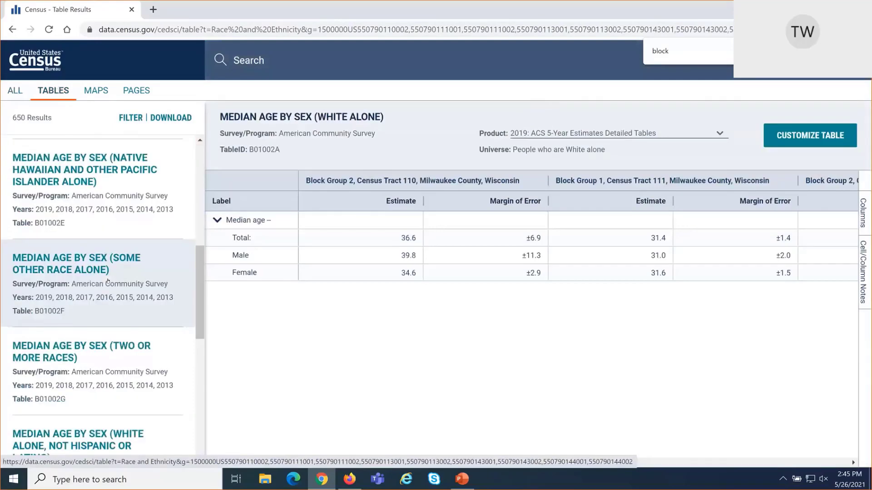
{"action": "scroll", "coordinate": [107, 281], "scroll_direction": "down", "scroll_amount": 7}
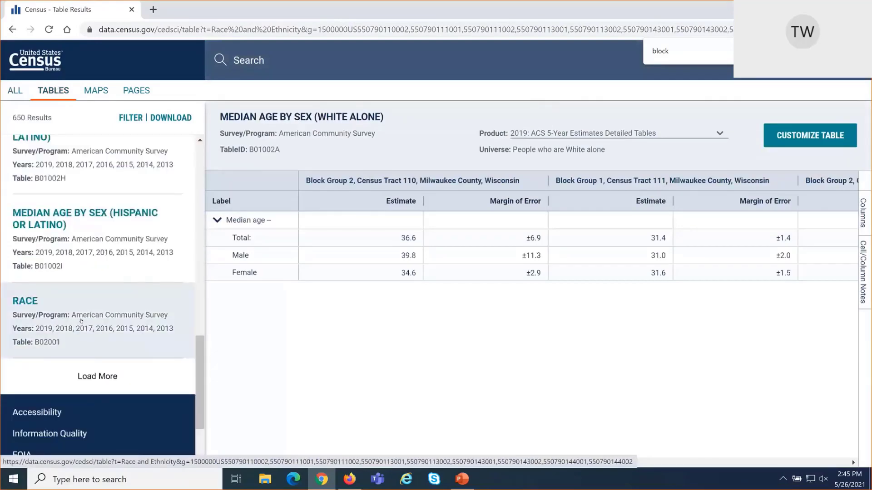
{"action": "left_click", "coordinate": [81, 321]}
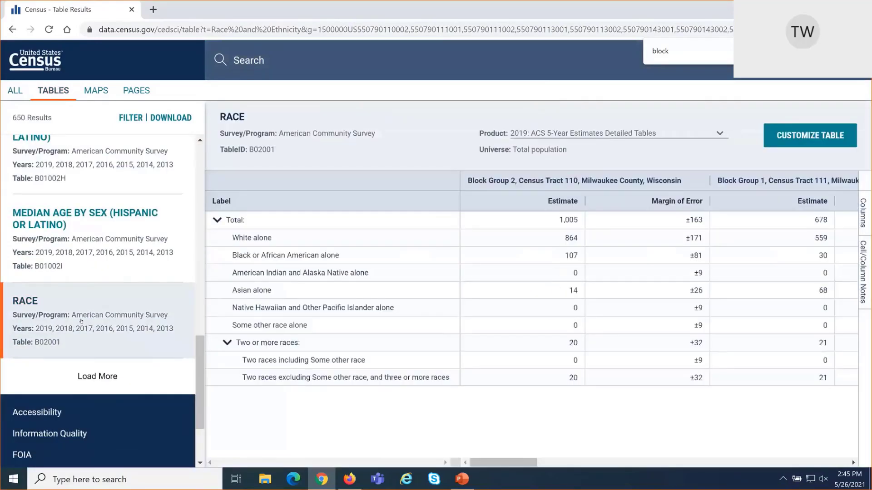
- Examine the RACE table's Total row across the columns for the selected Milwaukee County block groups
{"action": "left_click", "coordinate": [554, 223]}
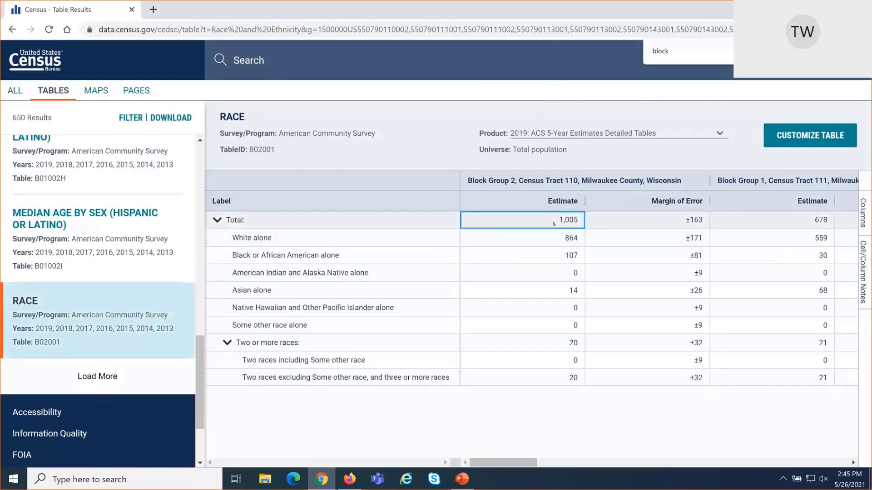
{"action": "key", "text": "Right"}
{"action": "key", "text": "Right"}
{"action": "key", "text": "Right"}
{"action": "key", "text": "Right"}
{"action": "key", "text": "Right"}
{"action": "key", "text": "Right"}
{"action": "key", "text": "Right"}
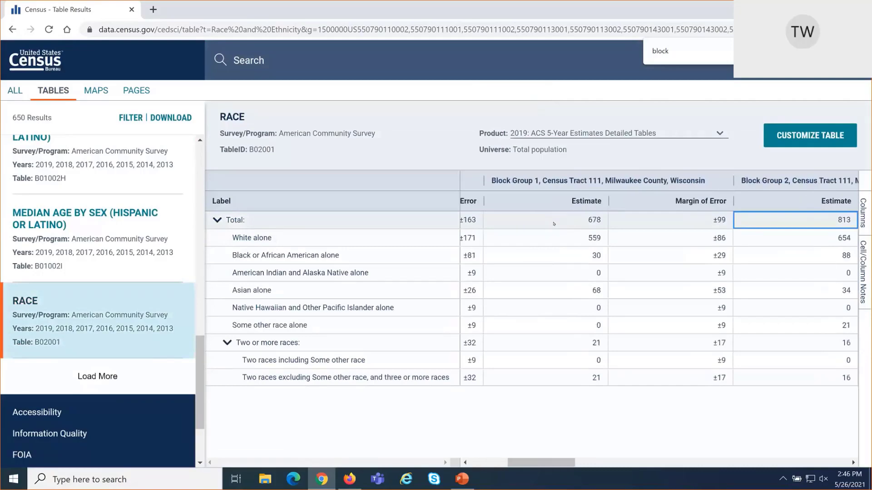
{"action": "key", "text": "Right"}
{"action": "key", "text": "Right"}
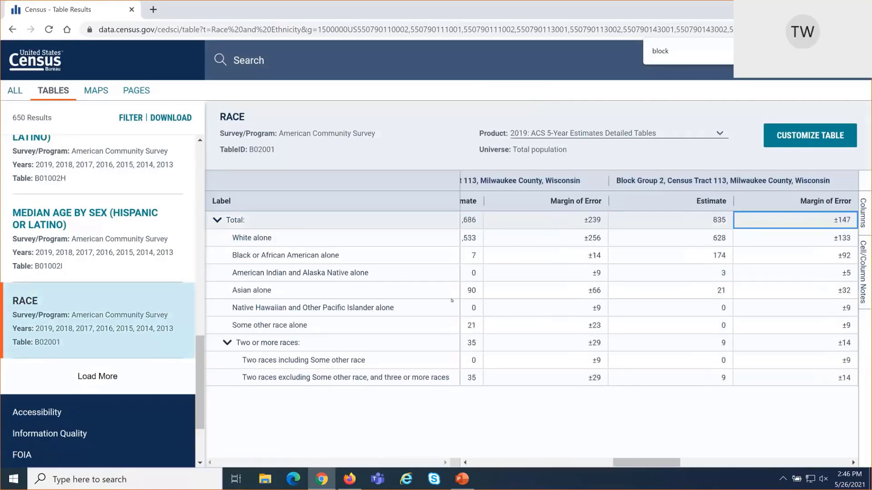
{"action": "key", "text": "alt+Tab"}
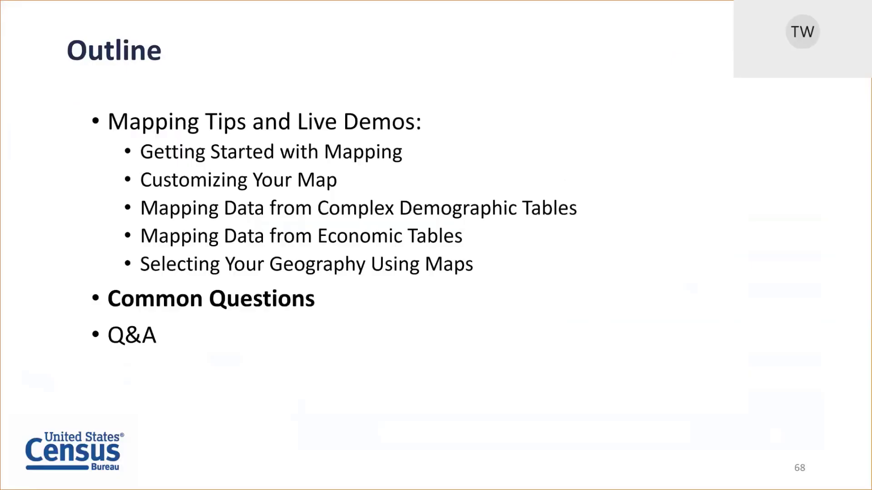
{"action": "key", "text": "Right"}
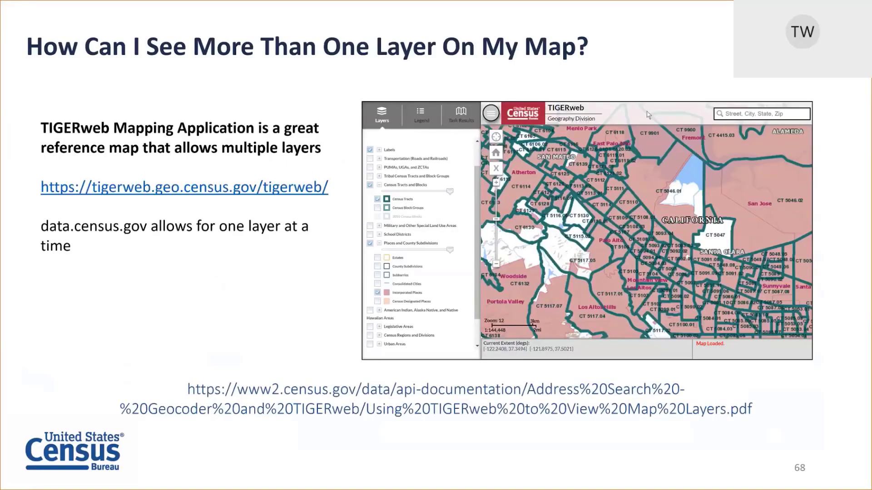
{"action": "key", "text": "Right"}
{"action": "key", "text": "Right"}
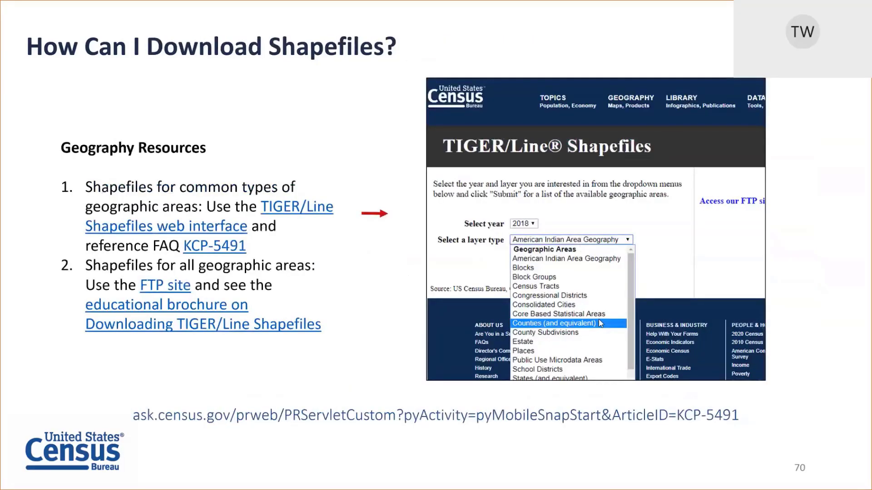